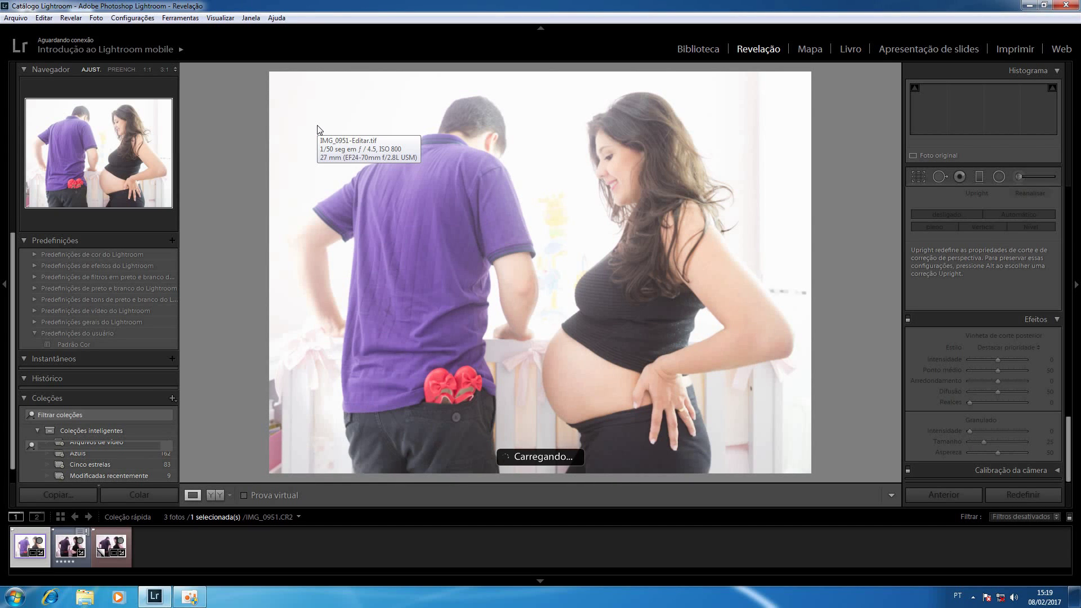
# Step: Show the Basic (Básico) adjustments for the photo IMG_0951.CR2 in the Develop module
pyautogui.press('d')
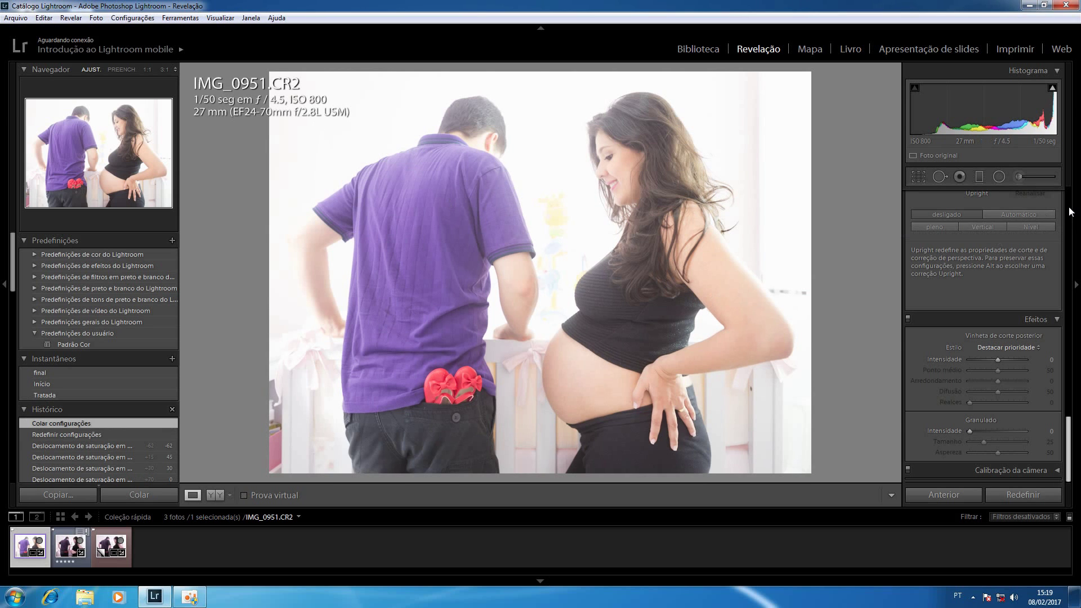
pyautogui.scroll(10, 1070, 212)
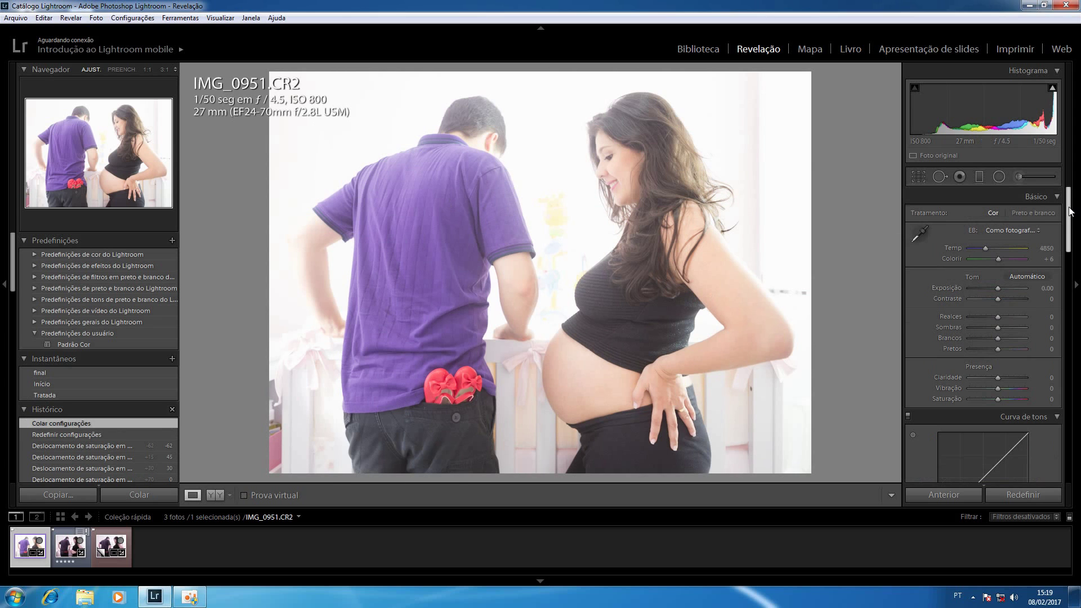
pyautogui.click(978, 195)
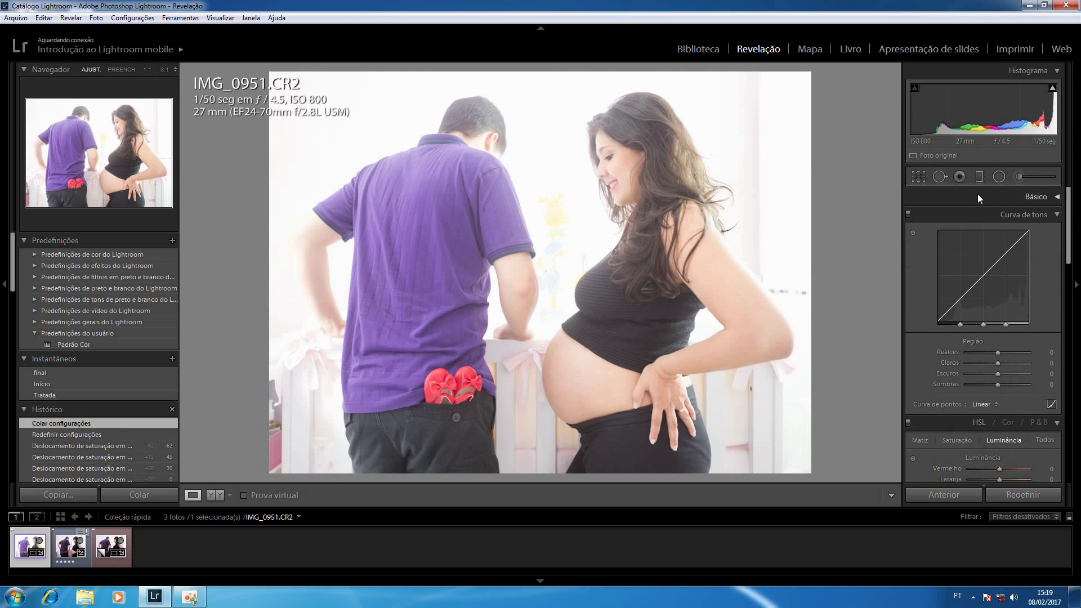
pyautogui.hotkey('ctrl', '1')
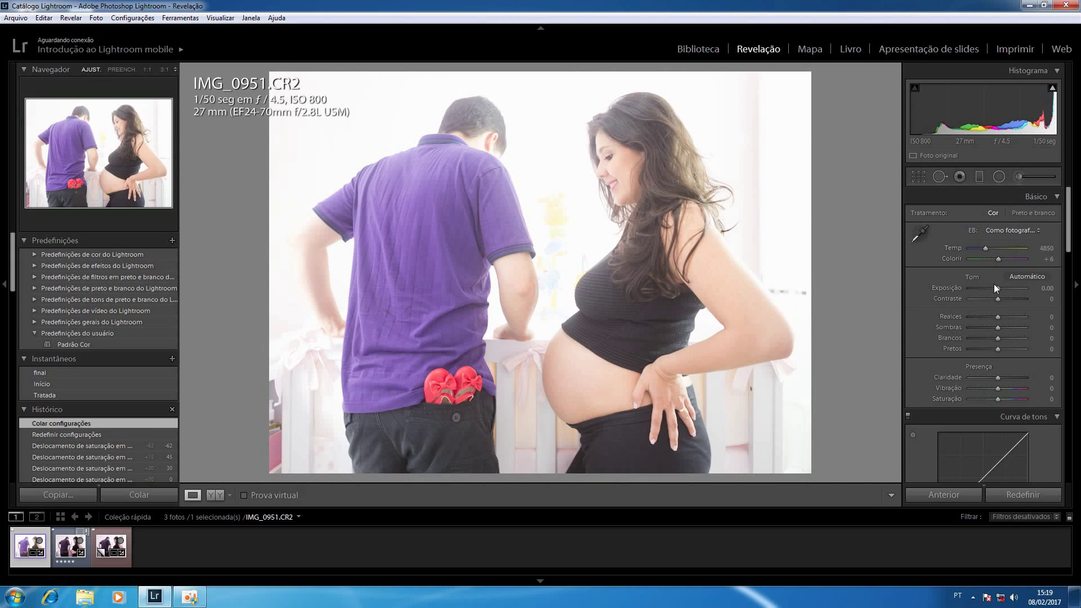
# Step: Lower the photo's exposure (Exposição) to -1.29
pyautogui.press('Down')
pyautogui.press('Down')
pyautogui.press('Down')
pyautogui.press('Down')
pyautogui.press('Down')
pyautogui.press('Down')
pyautogui.press('Down')
pyautogui.press('Down')
pyautogui.press('Down')
pyautogui.press('Down')
pyautogui.press('Down')
pyautogui.press('Down')
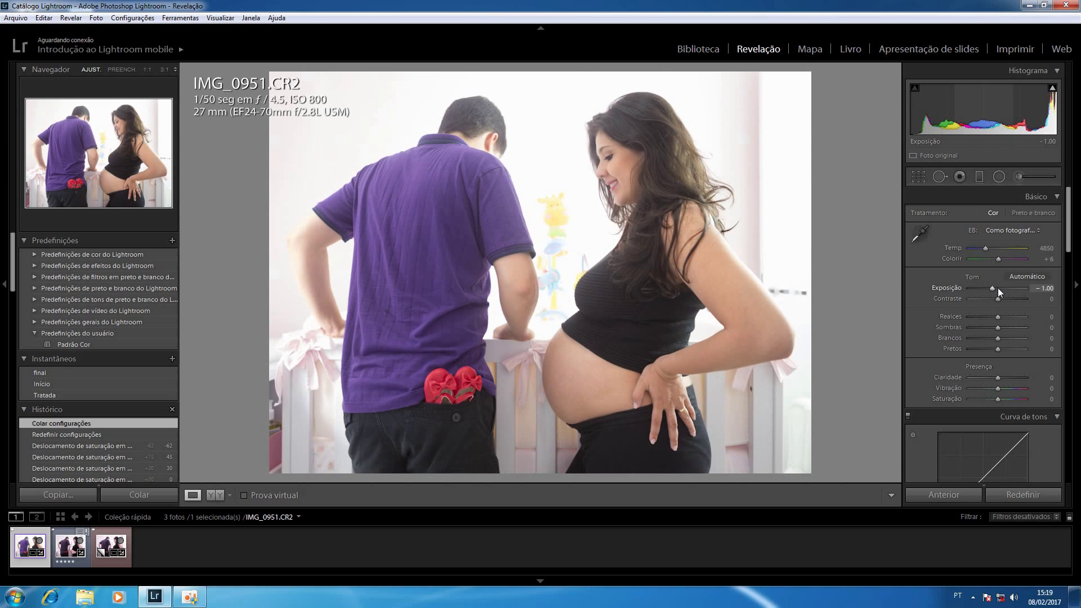
pyautogui.press('Down')
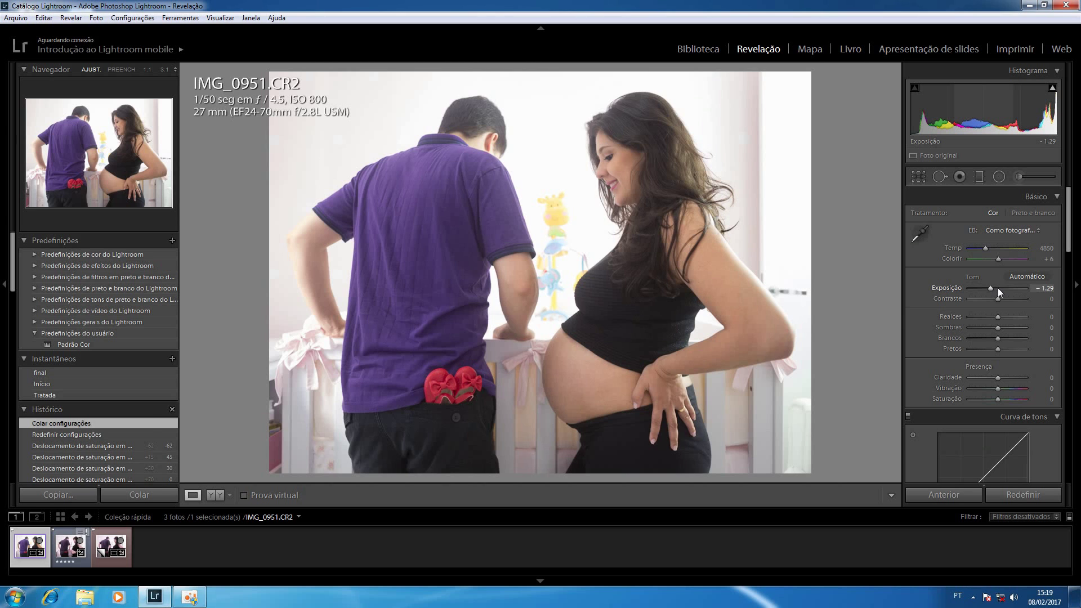
# Step: Raise the photo's contrast (Contraste) to +55
pyautogui.press('Up')
pyautogui.press('Up')
pyautogui.press('Up')
pyautogui.press('Up')
pyautogui.press('Up')
pyautogui.press('Up')
pyautogui.press('Up')
pyautogui.press('Up')
pyautogui.press('Up')
pyautogui.press('Up')
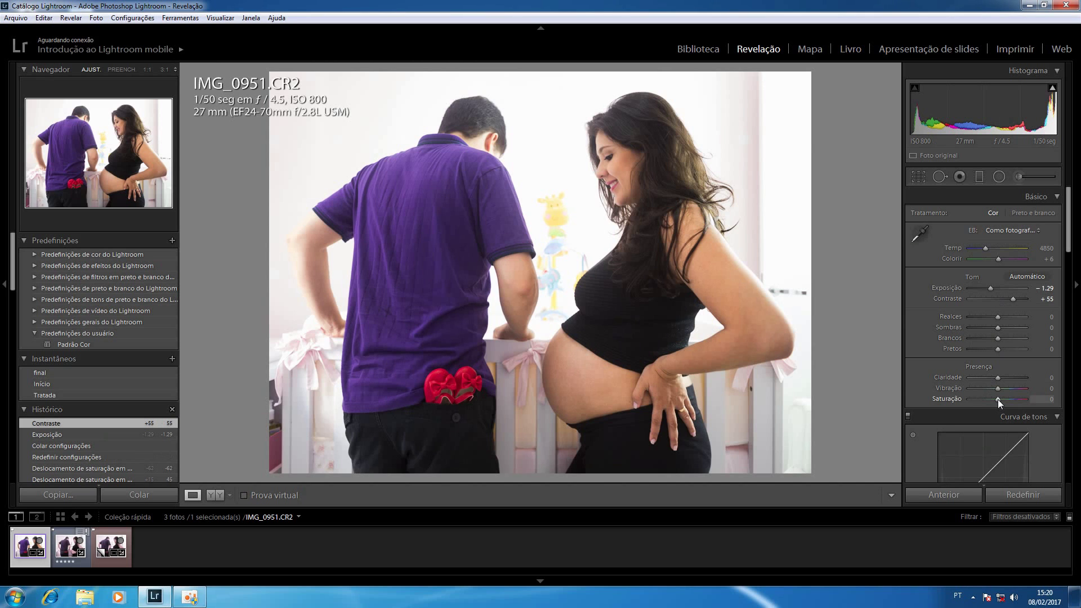
# Step: Reduce the overall saturation (Saturação) of the photo to -60
pyautogui.press('Down')
pyautogui.press('Down')
pyautogui.press('Down')
pyautogui.press('Down')
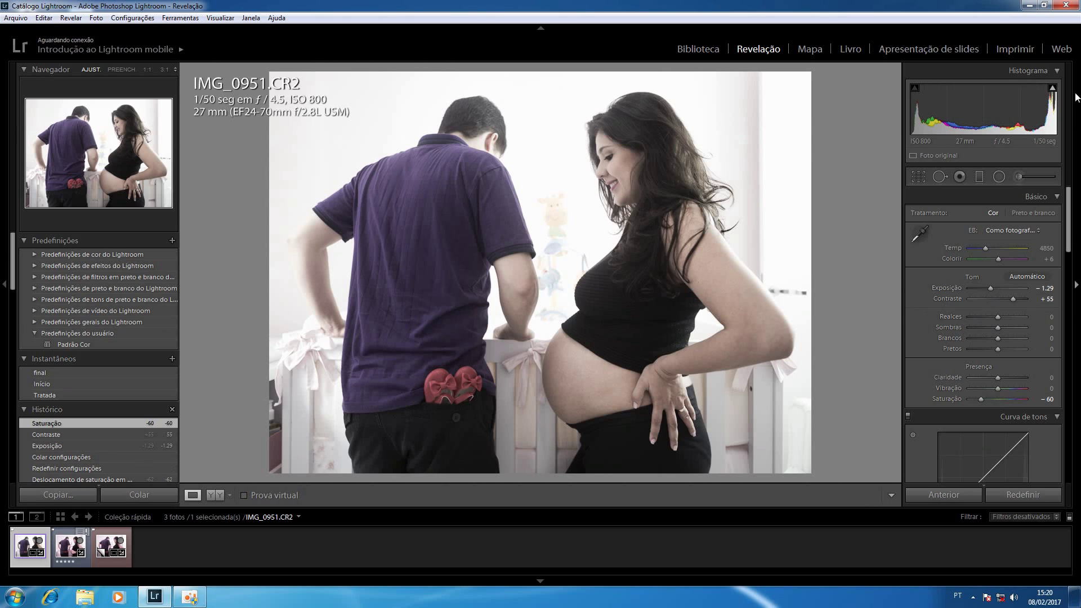
# Step: Check the highlight clipping overlay on the photo and lower the highlights (Realces) to -65
pyautogui.click(1052, 88)
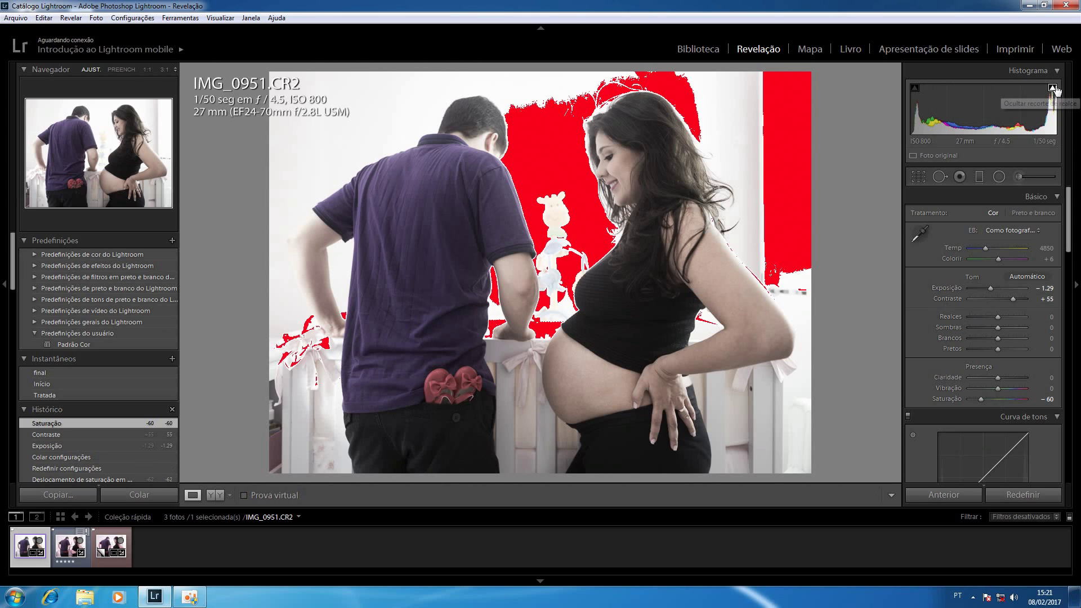
pyautogui.click(1052, 88)
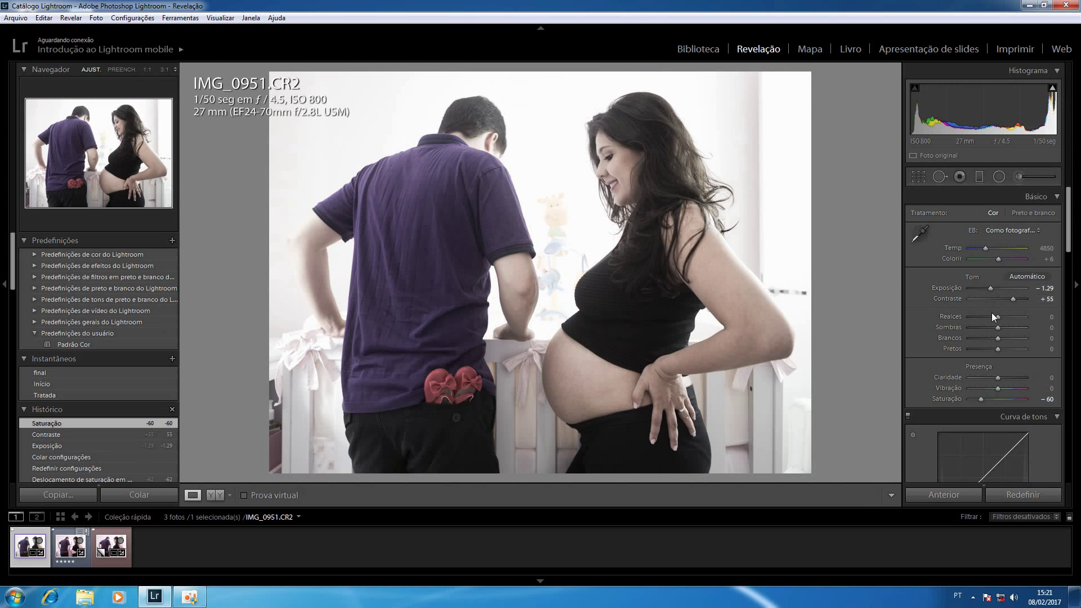
pyautogui.press('Down')
pyautogui.press('Down')
pyautogui.press('Down')
pyautogui.press('Down')
pyautogui.press('Down')
pyautogui.press('Down')
pyautogui.press('Down')
pyautogui.press('Down')
pyautogui.press('Down')
pyautogui.press('Down')
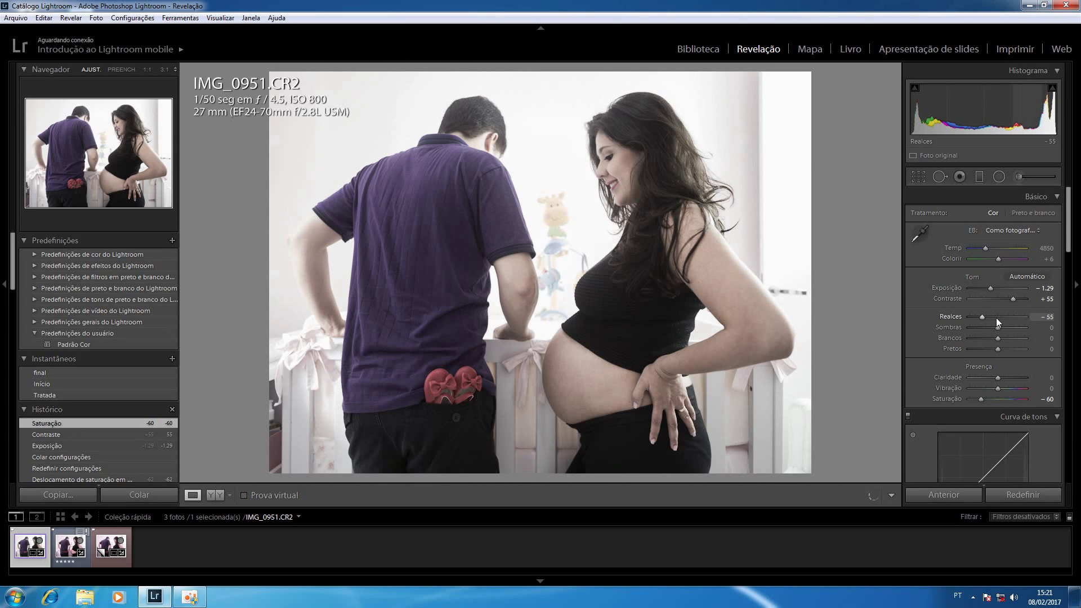
pyautogui.press('Up')
pyautogui.press('Up')
pyautogui.press('Down')
pyautogui.press('Down')
pyautogui.press('Down')
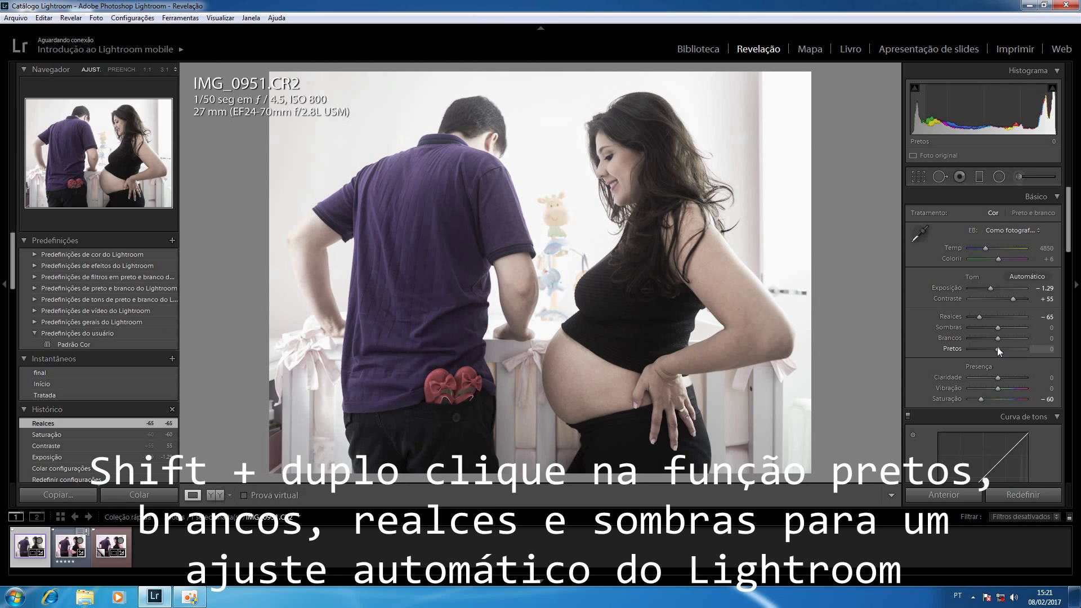
# Step: Apply the automatic blacks (Pretos) adjustment of -23 and check the shadow clipping overlay on the photo
pyautogui.keyDown('shift'); pyautogui.doubleClick(953, 349); pyautogui.keyUp('shift')
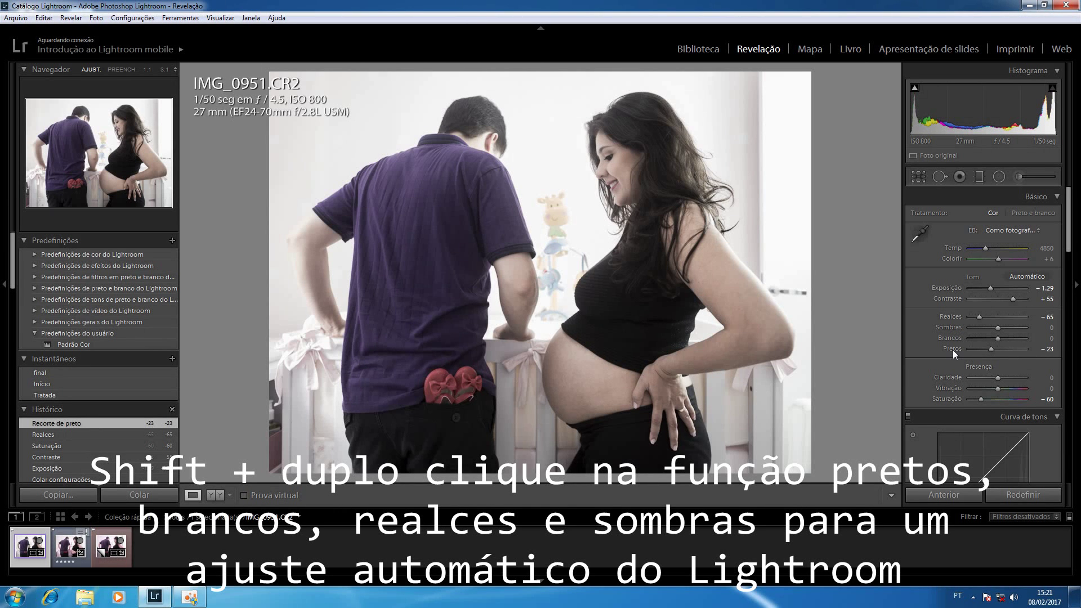
pyautogui.click(915, 87)
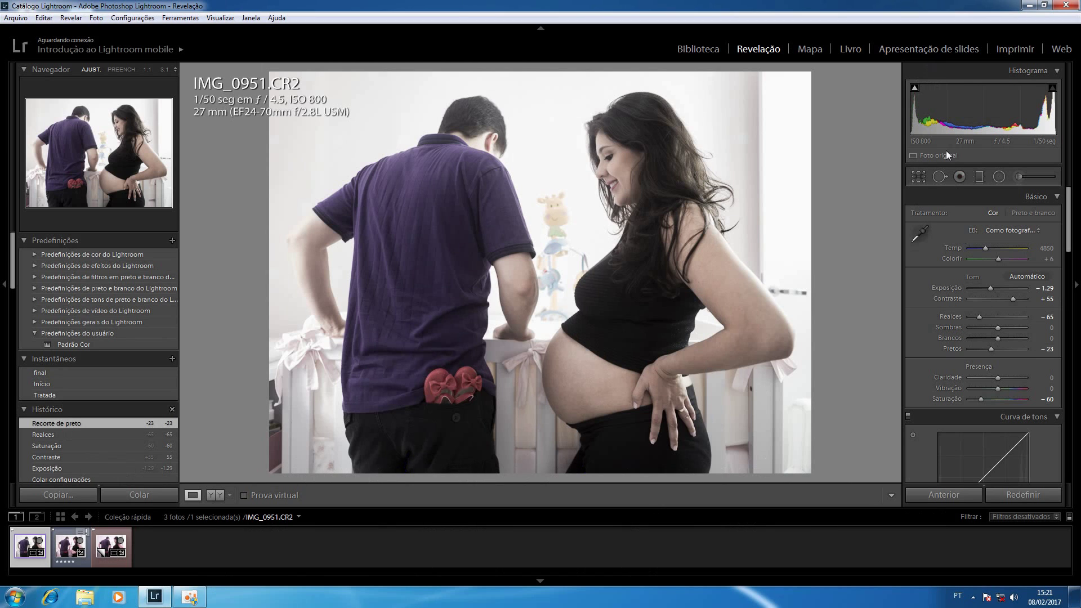
pyautogui.moveTo(914, 89)
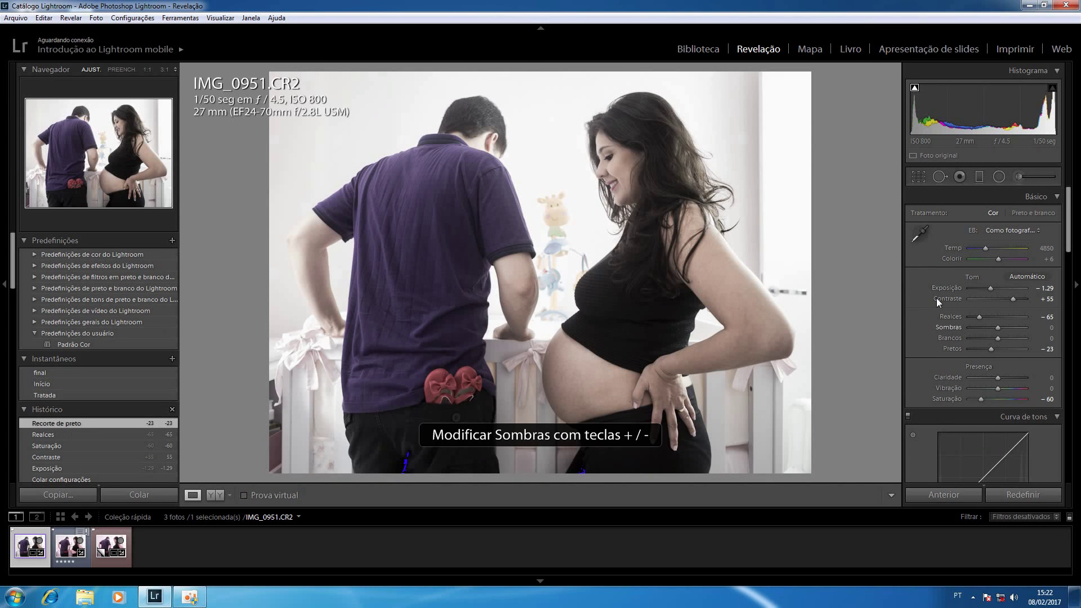
pyautogui.click(915, 88)
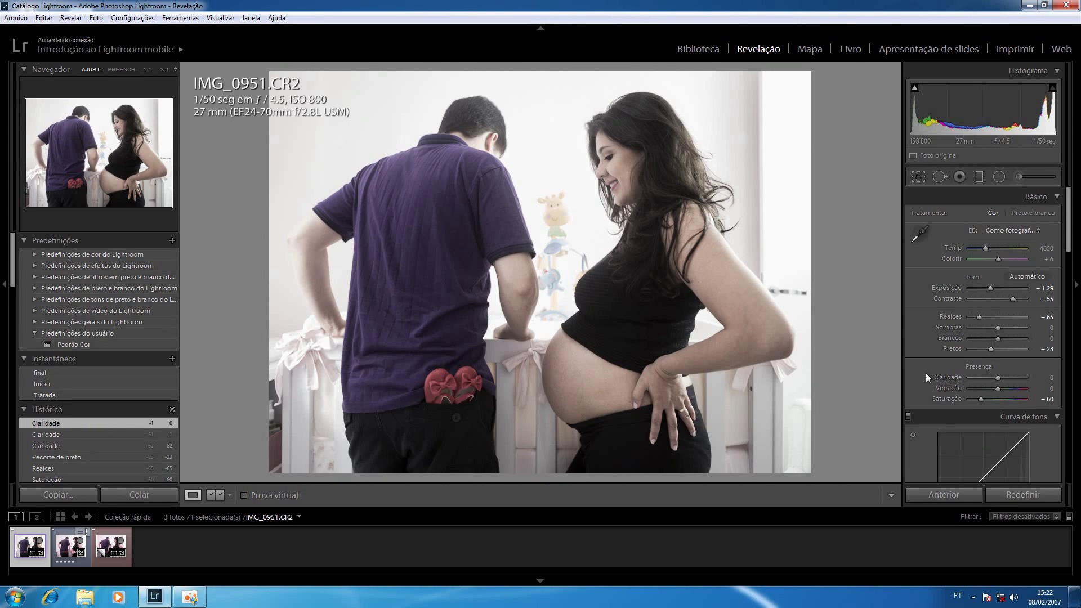
# Step: Try a clarity (Claridade) of +70 on the photo and reset it to 0
pyautogui.click(1017, 377)
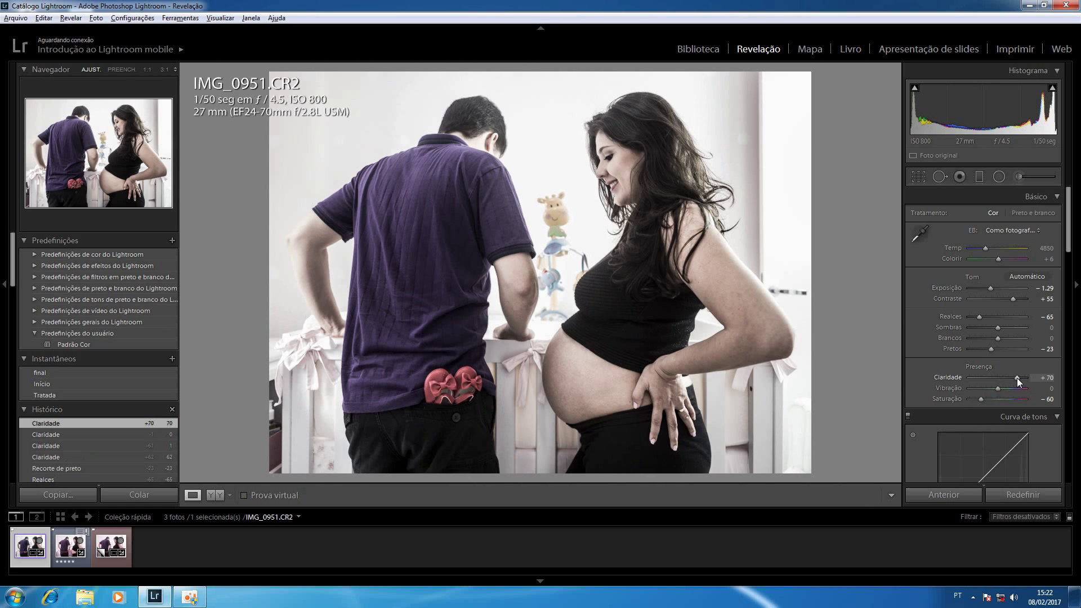
pyautogui.click(1039, 378)
pyautogui.write('0')
pyautogui.press('Return')
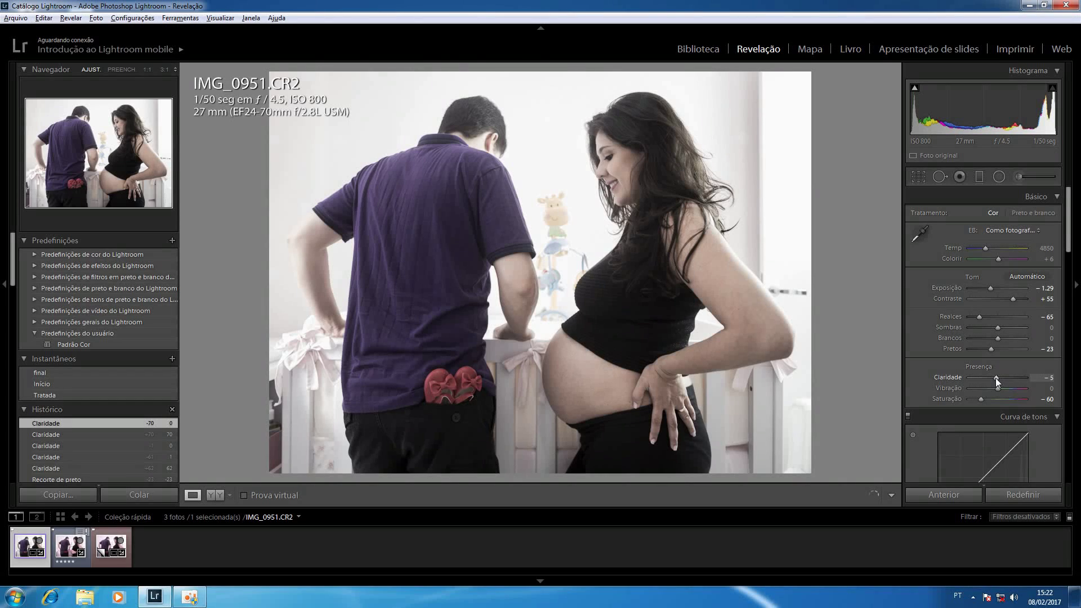
# Step: Soften the photo by lowering the clarity (Claridade) to -35
pyautogui.press('Down')
pyautogui.press('Down')
pyautogui.press('Down')
pyautogui.press('Down')
pyautogui.press('Down')
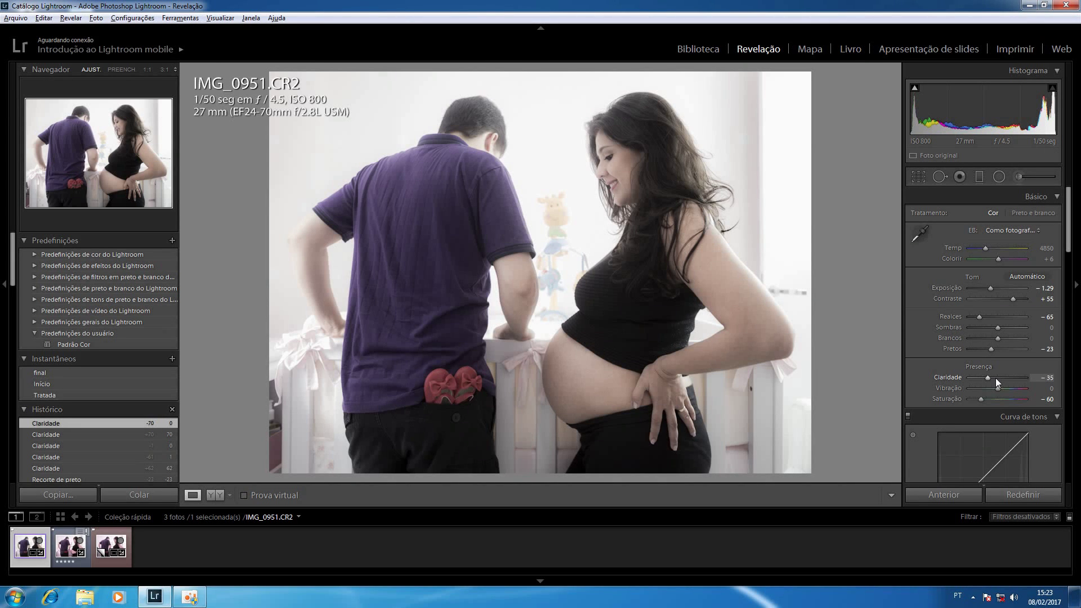
# Step: Compare strong and weak purple (Púrpura) saturation in the HSL adjustments and set it to -67
pyautogui.moveTo(1068, 213); pyautogui.dragTo(1069, 264)
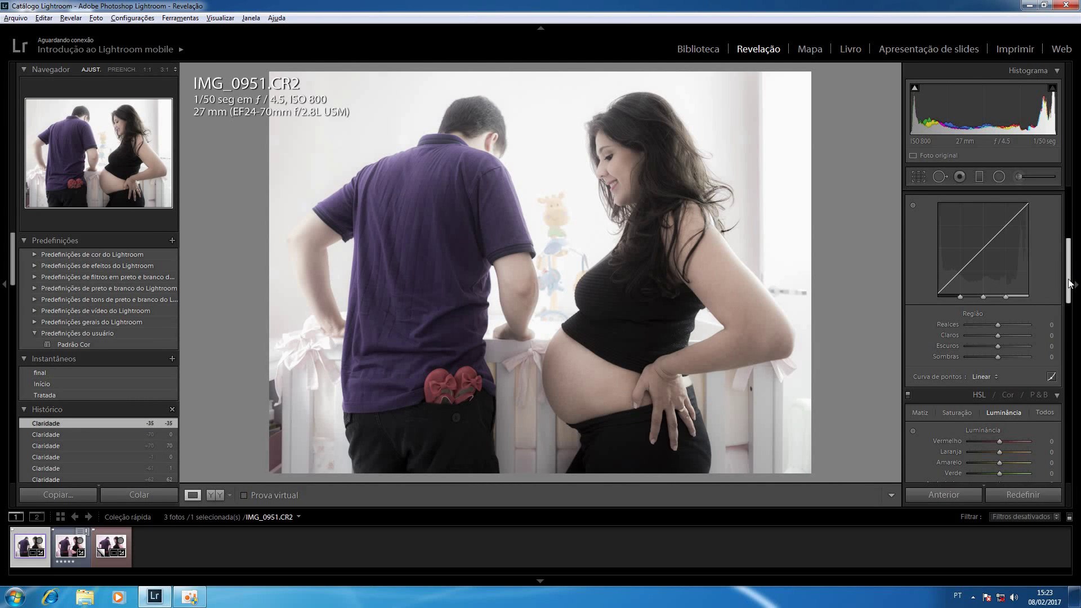
pyautogui.moveTo(1069, 300); pyautogui.dragTo(1069, 301)
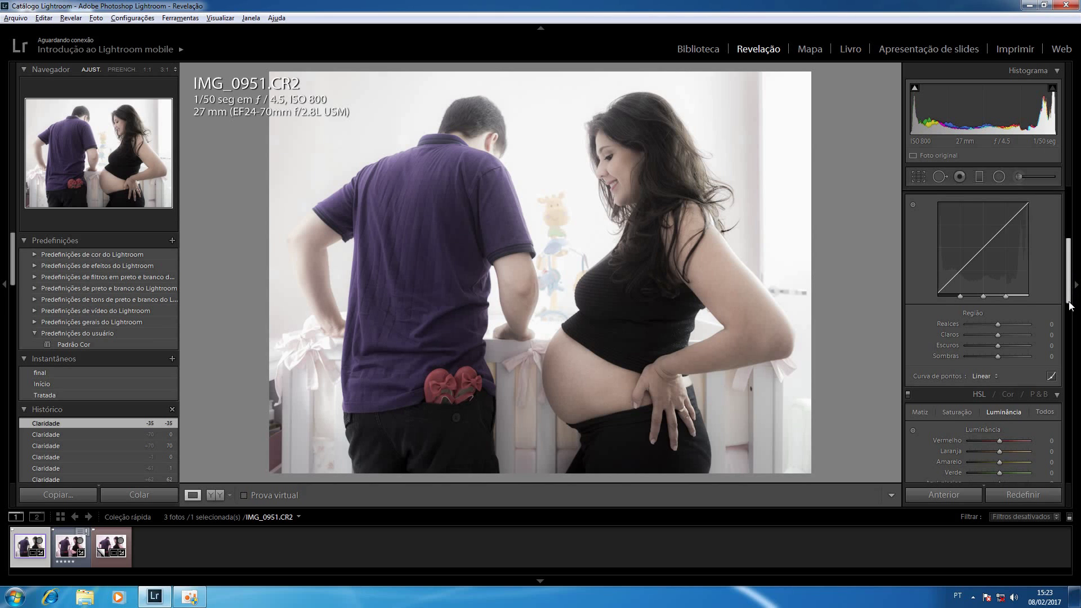
pyautogui.scroll(-3, 1070, 305)
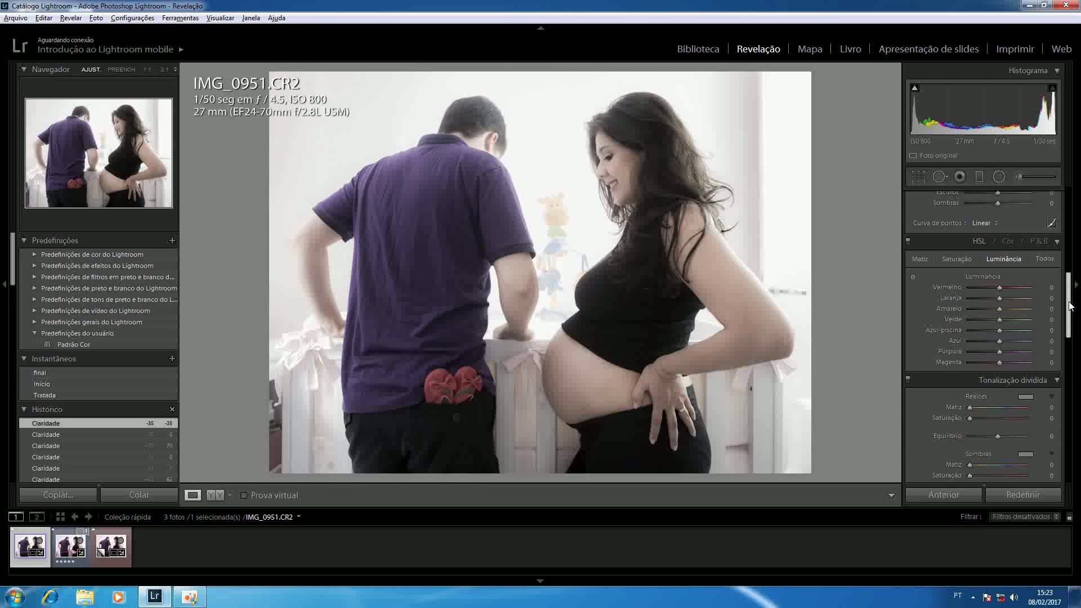
pyautogui.click(957, 258)
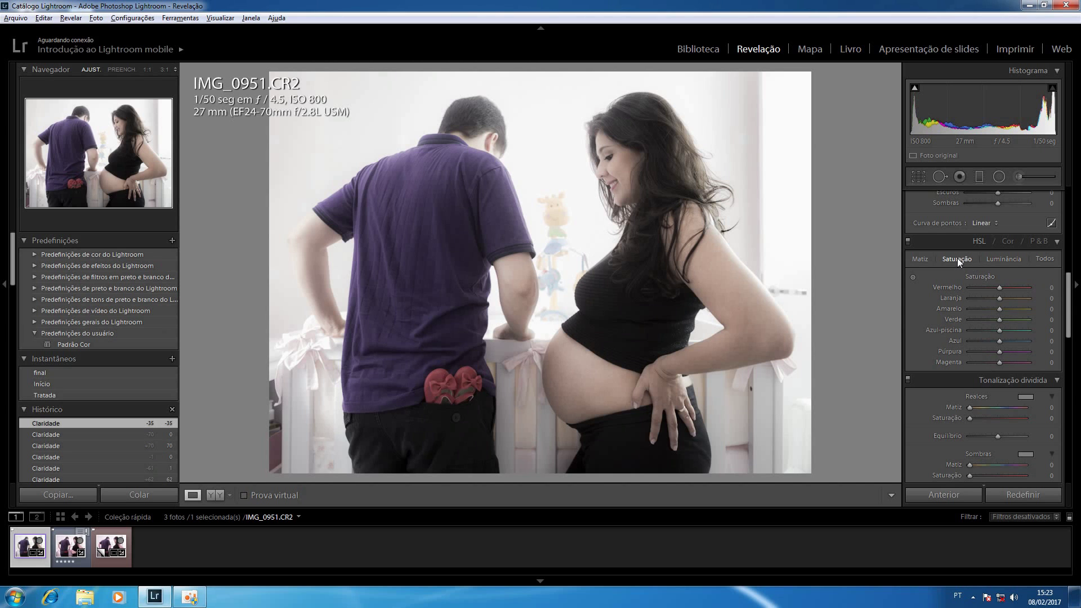
pyautogui.click(977, 350)
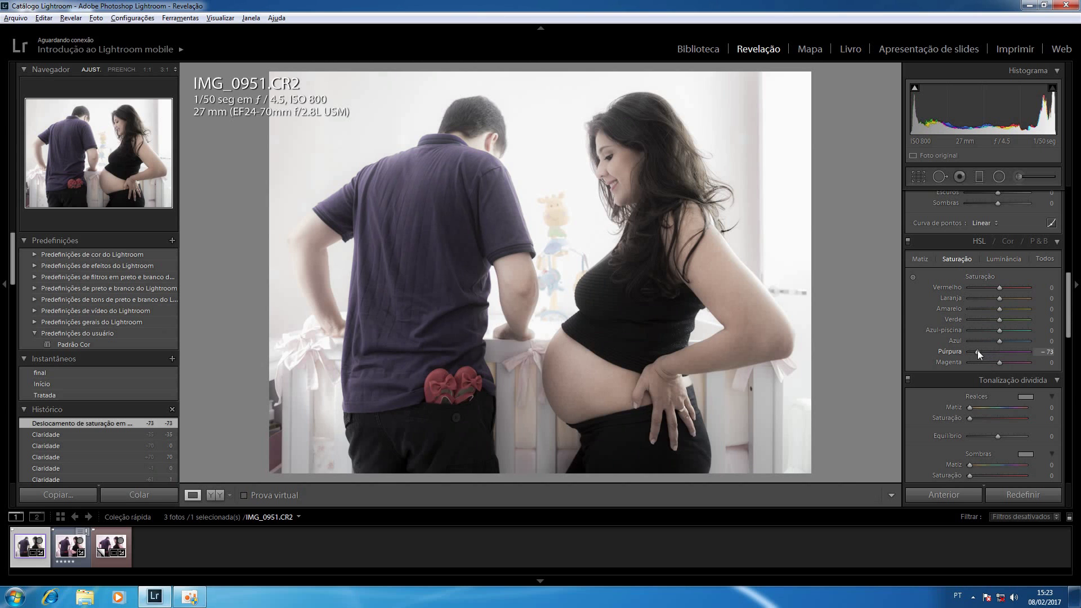
pyautogui.click(1000, 352)
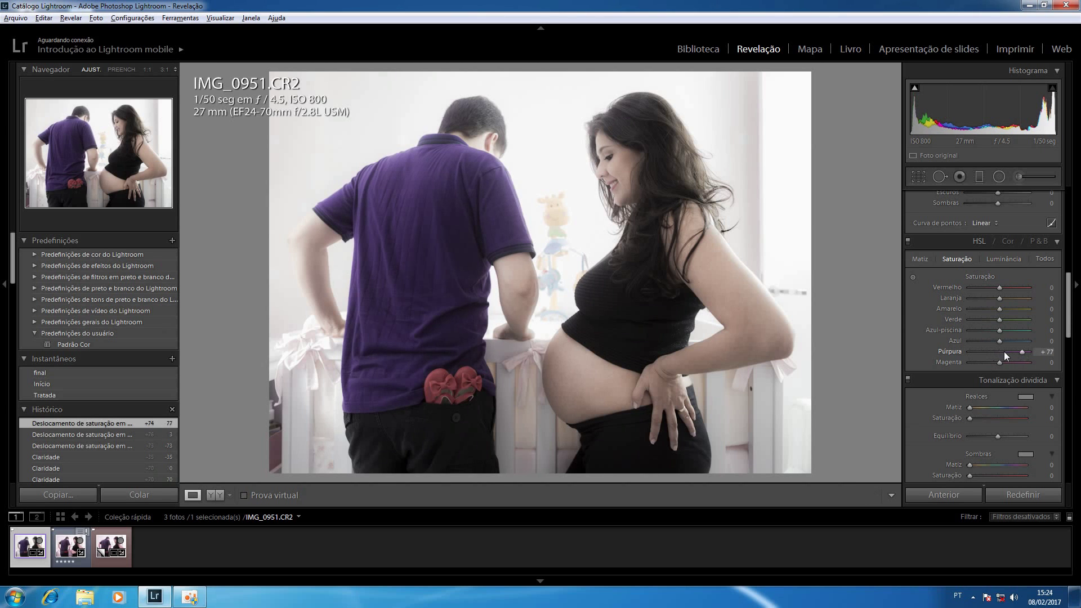
pyautogui.click(997, 351)
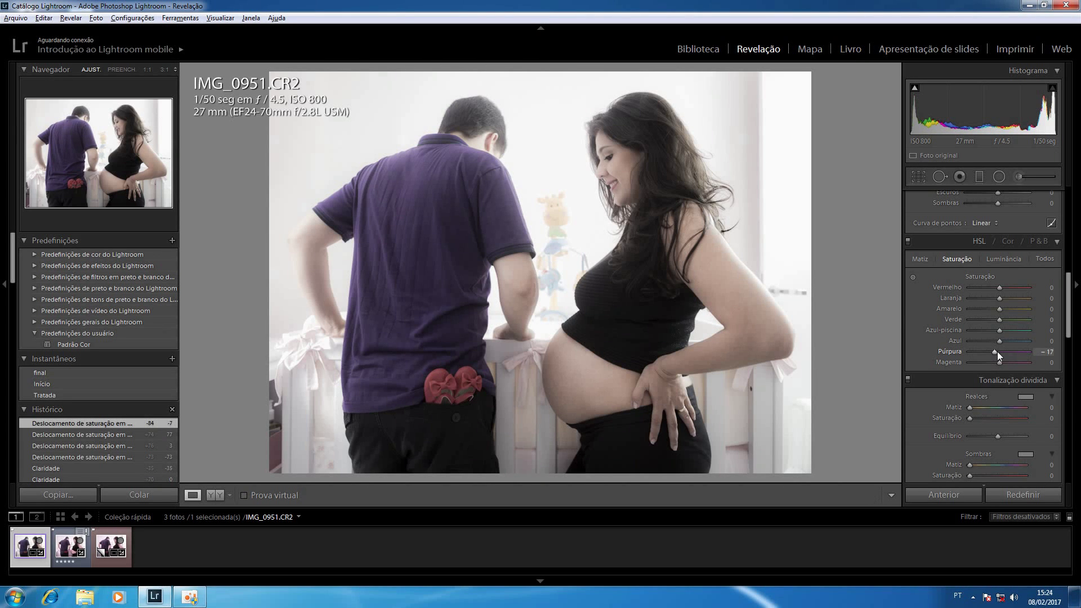
pyautogui.press('Down')
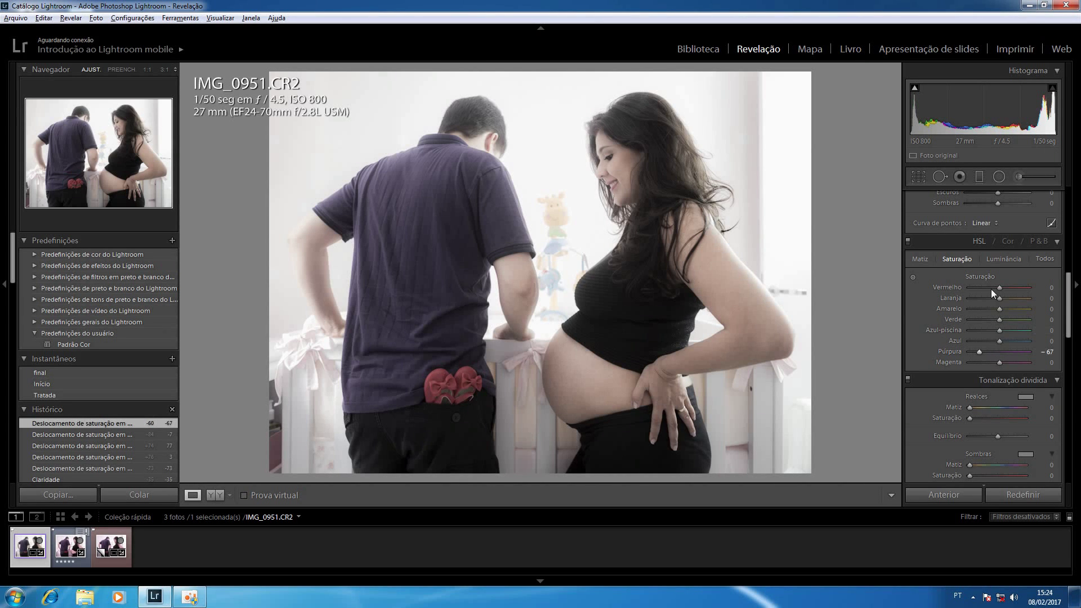
# Step: Brighten the skin tones by raising the orange (Laranja) luminance in HSL to +40
pyautogui.click(1012, 258)
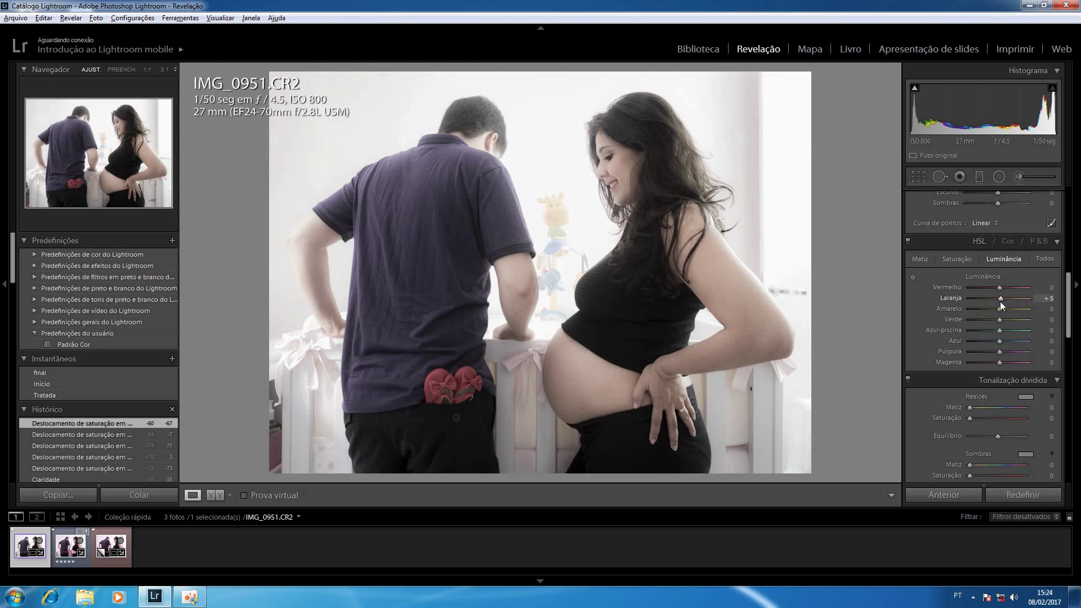
pyautogui.press('Up')
pyautogui.press('Up')
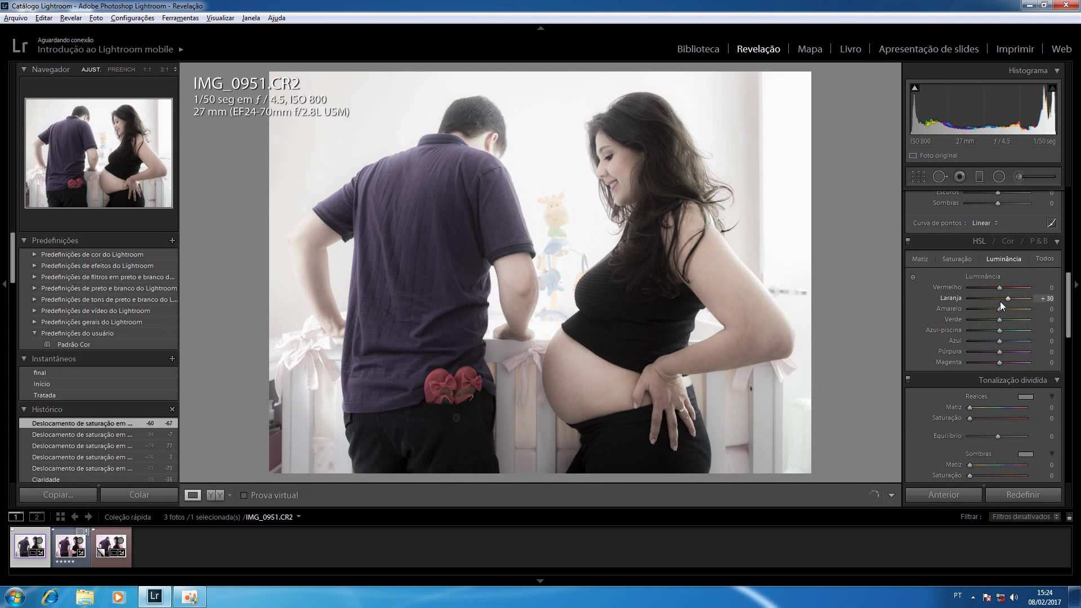
pyautogui.press('Up')
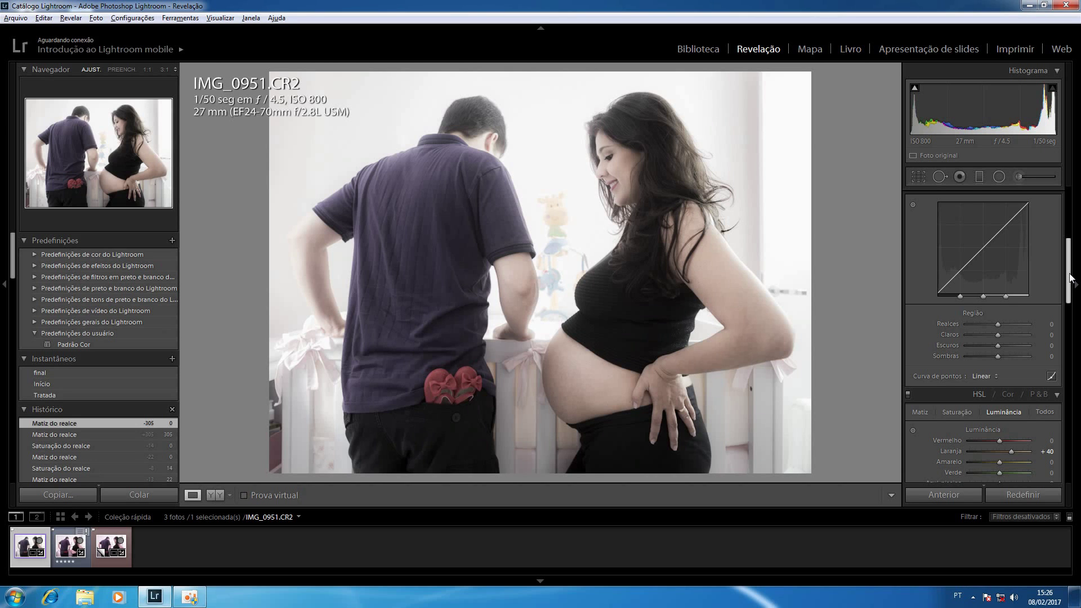
# Step: Tint the highlights (Realces) in split toning with hue (Matiz) 299 at saturation (Saturação) 10
pyautogui.moveTo(1070, 275); pyautogui.dragTo(1069, 317)
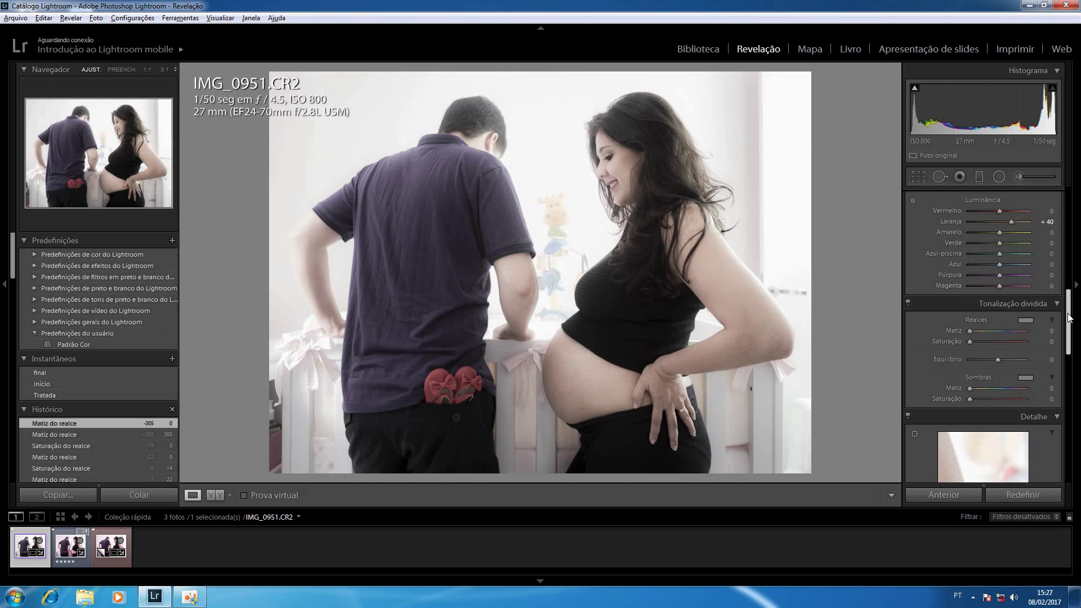
pyautogui.click(1026, 320)
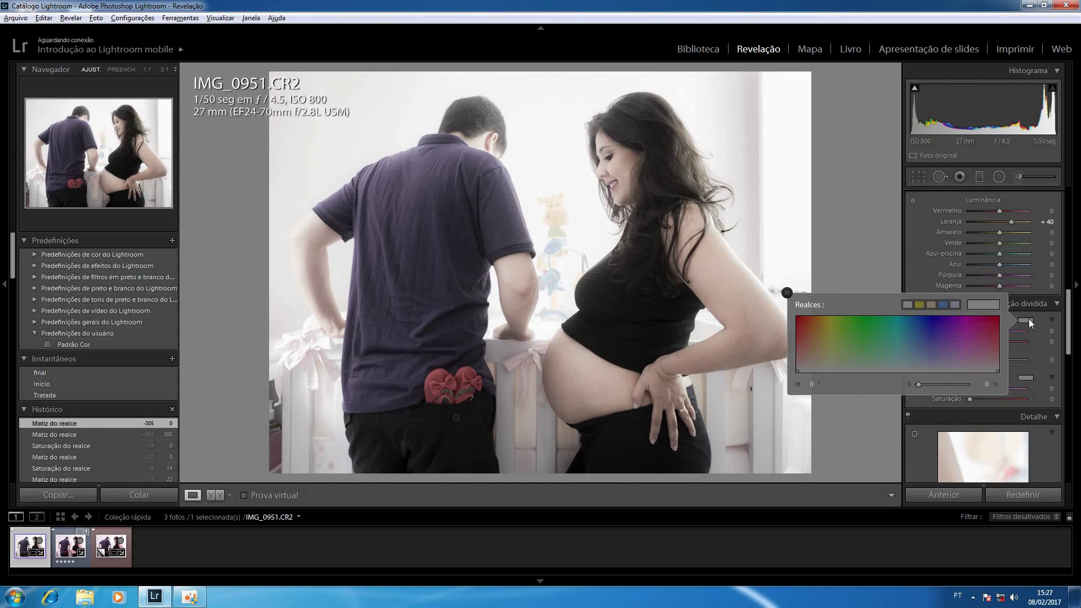
pyautogui.click(961, 357)
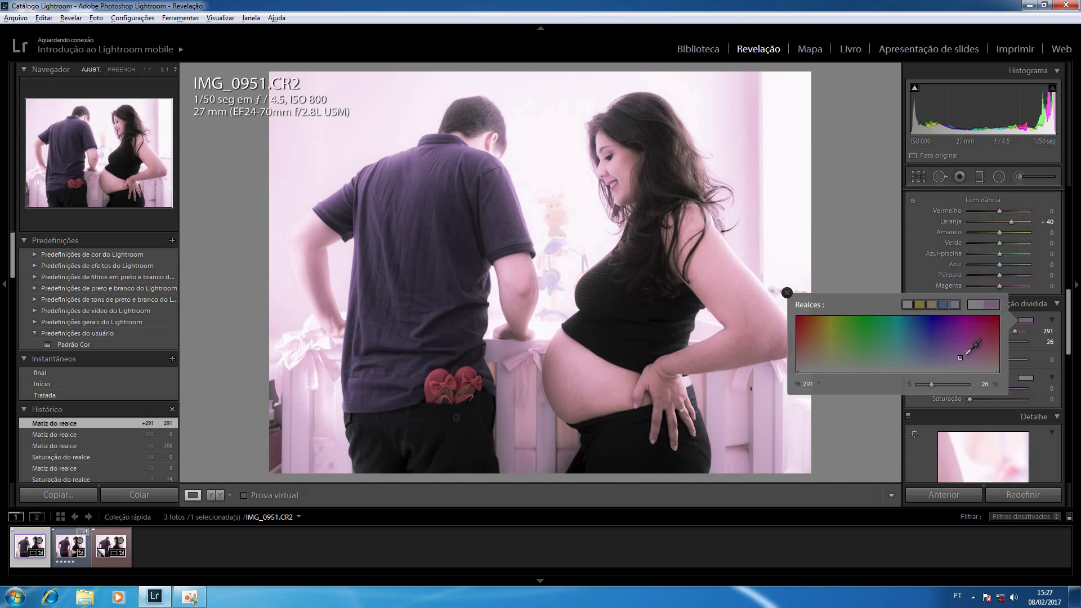
pyautogui.doubleClick(964, 357)
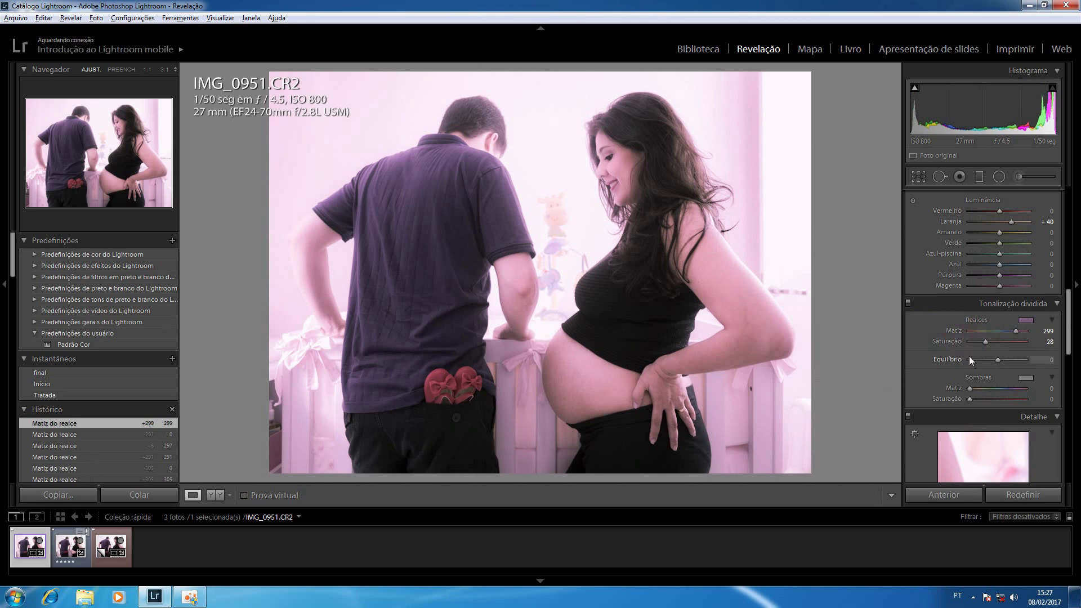
pyautogui.click(1049, 341)
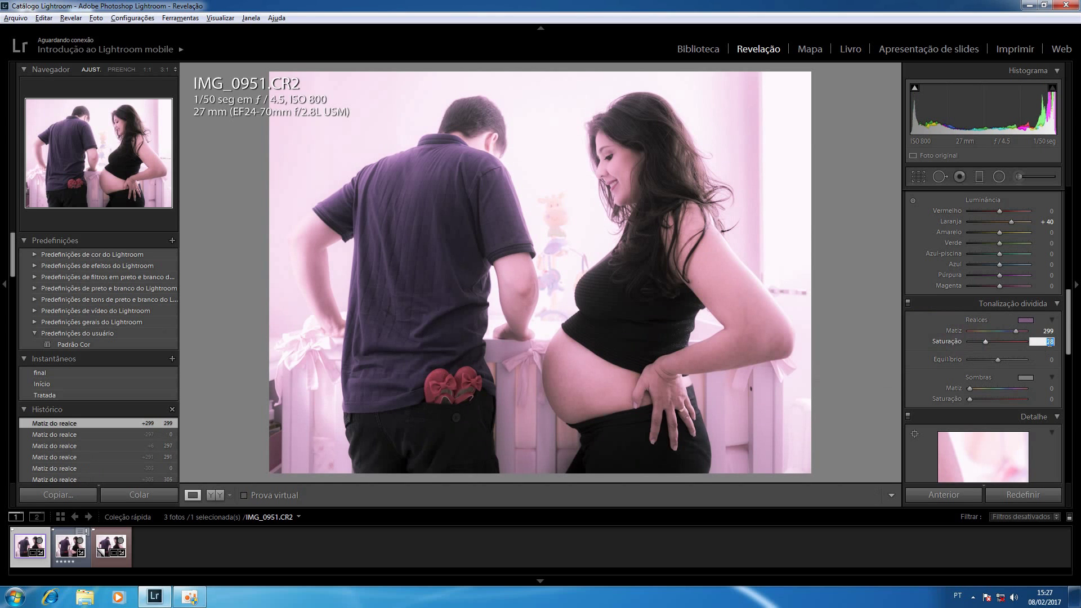
pyautogui.write('0')
pyautogui.press('Return')
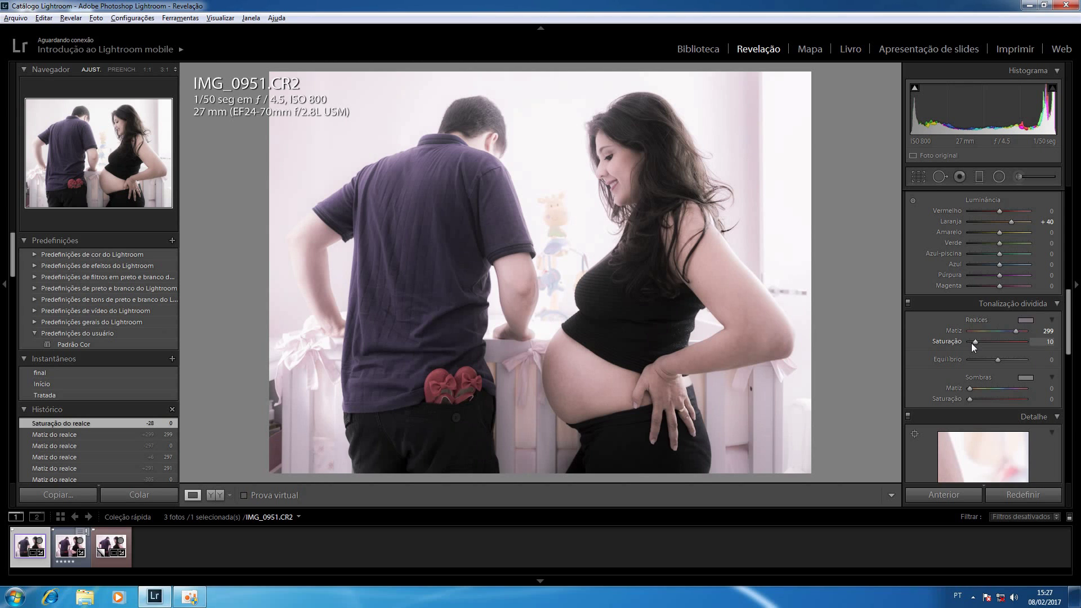
# Step: Tint the shadows (Sombras) in split toning with hue 299 at saturation 8 and compare the photo with its before version
pyautogui.click(1049, 389)
pyautogui.write('299')
pyautogui.press('Return')
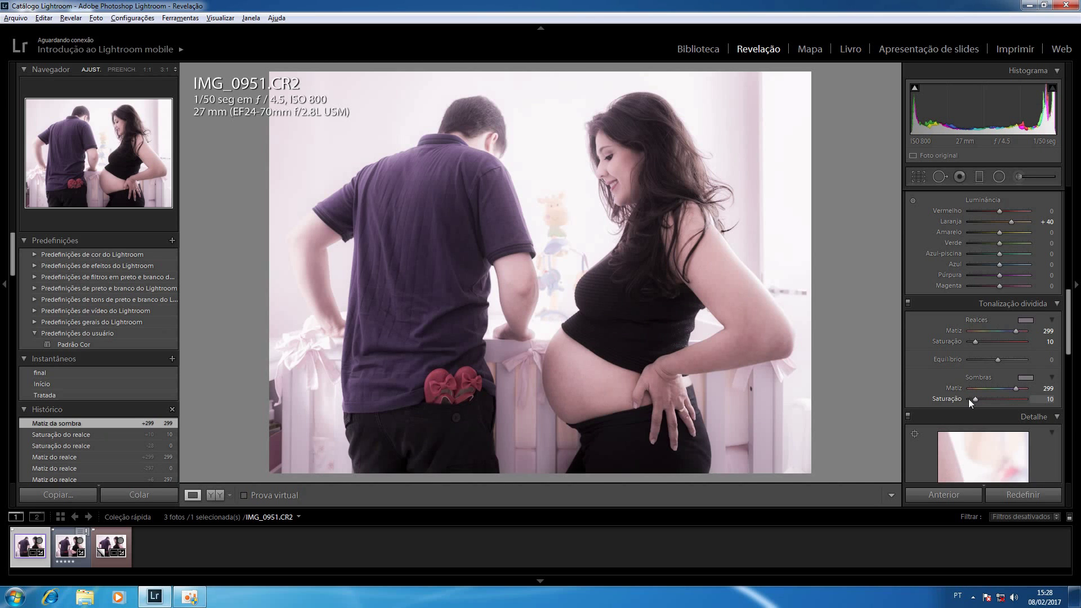
pyautogui.press('Up')
pyautogui.click(1048, 400)
pyautogui.write('8')
pyautogui.press('Return')
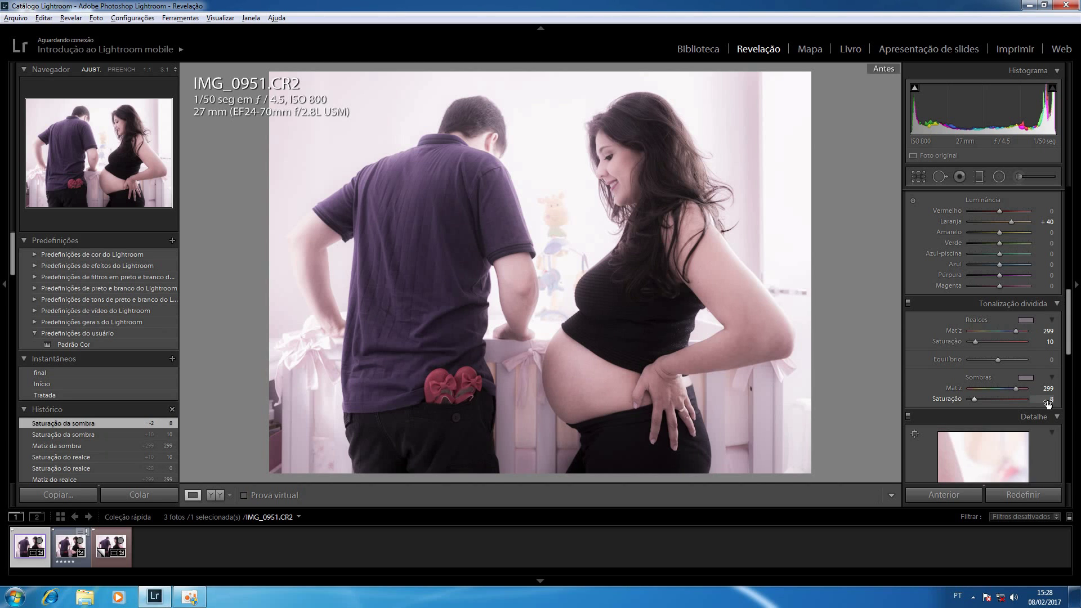
pyautogui.press('\\')
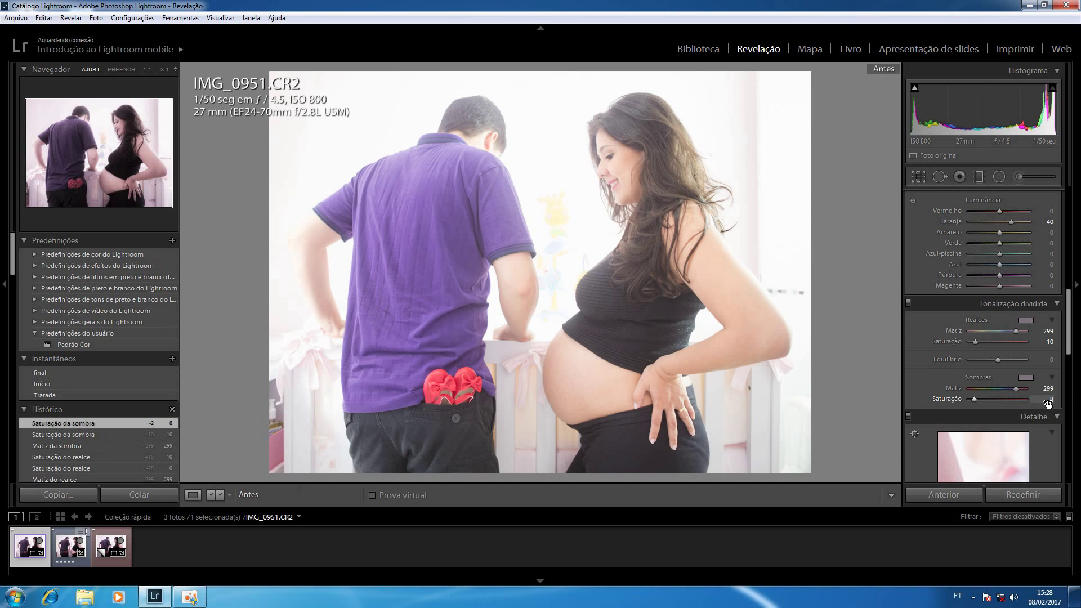
pyautogui.press('\\')
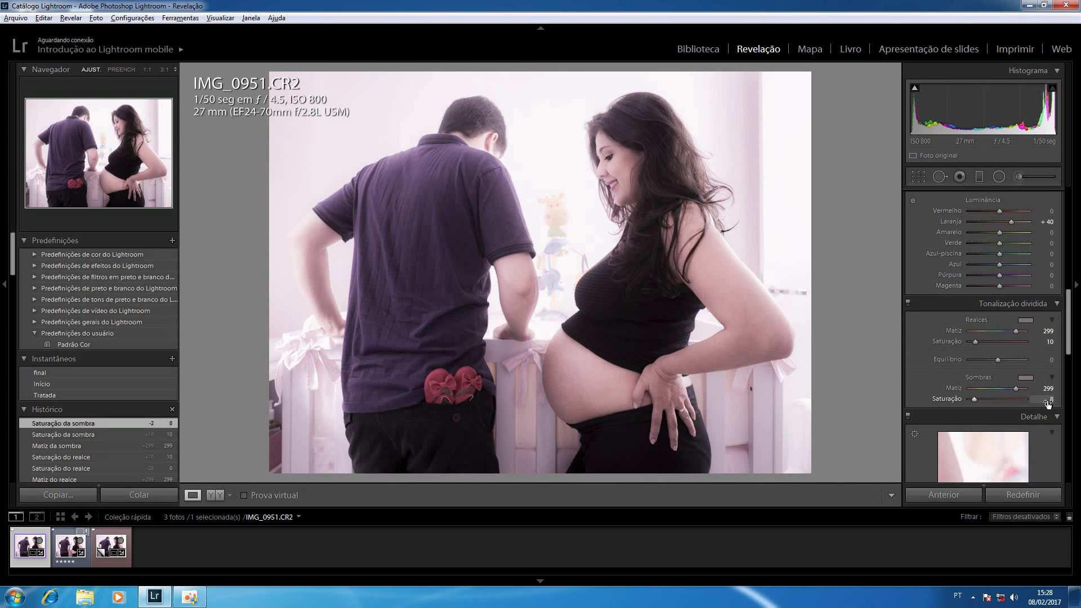
# Step: Set the sharpening intensity (Intensidade) to 40 and the luminance noise reduction (Luminância) to 30, checking the woman's face at 1:1
pyautogui.scroll(-5, 1072, 360)
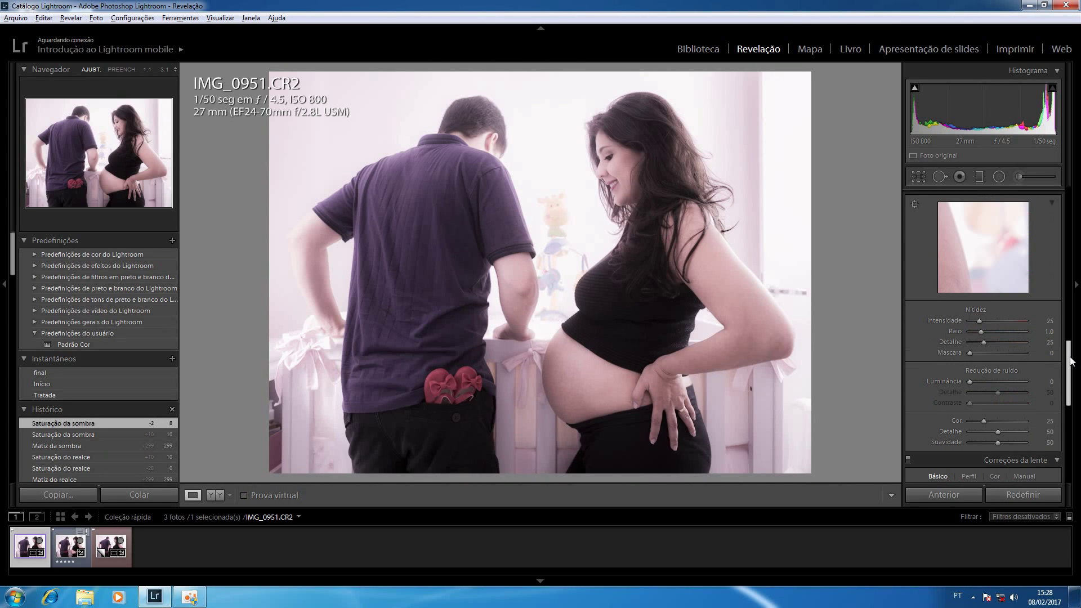
pyautogui.click(612, 170)
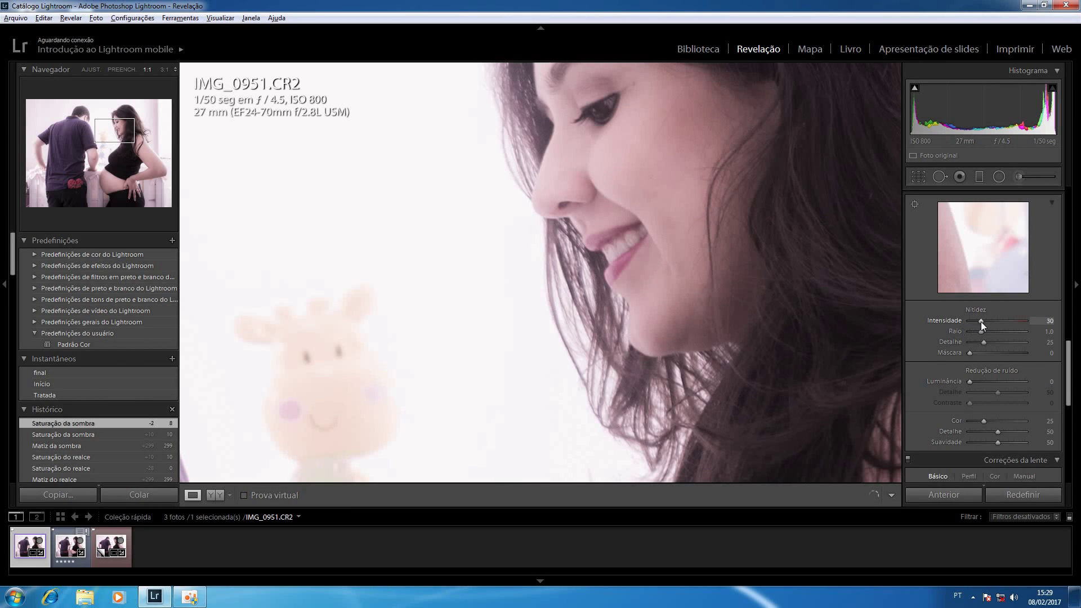
pyautogui.press('Up')
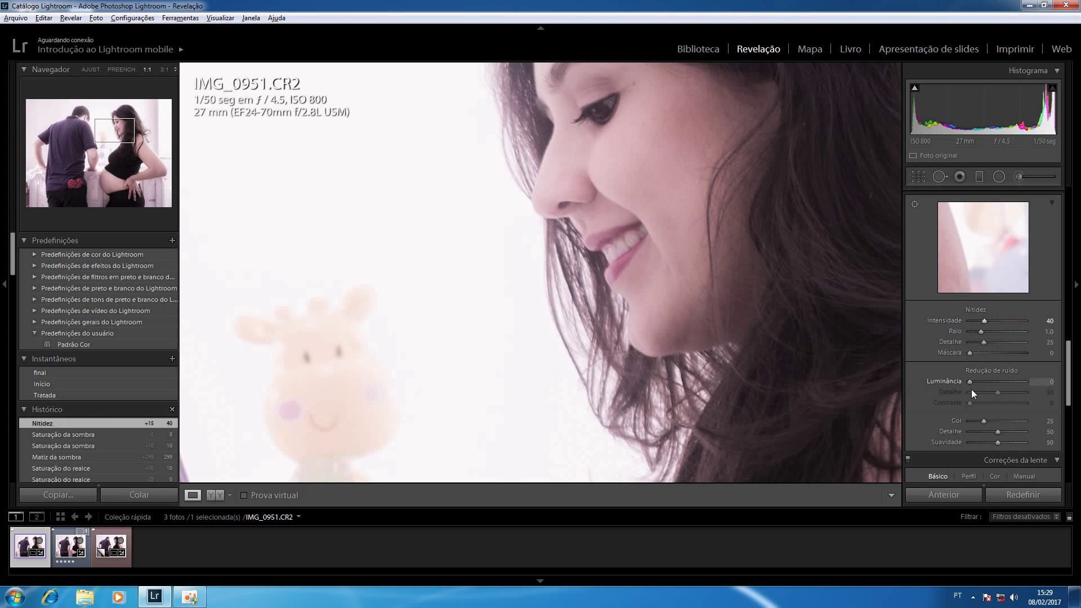
pyautogui.press('Up')
pyautogui.press('z')
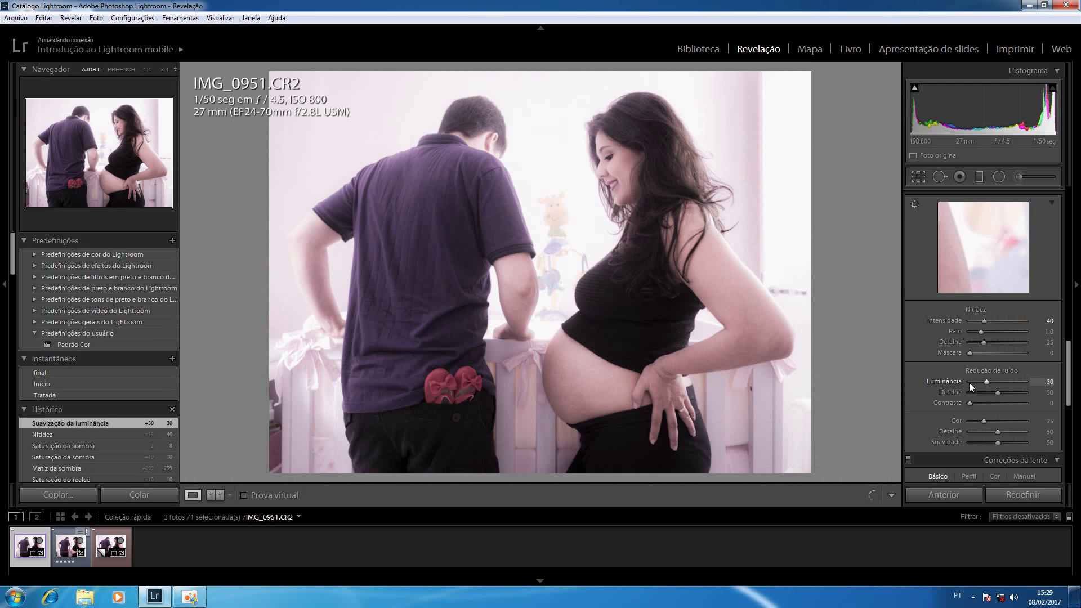
# Step: Send the edited photo IMG_0951 from the Lightroom library to Adobe Photoshop CS6 for further editing
pyautogui.press('g')
pyautogui.rightClick(234, 125)
pyautogui.moveTo(309, 221)
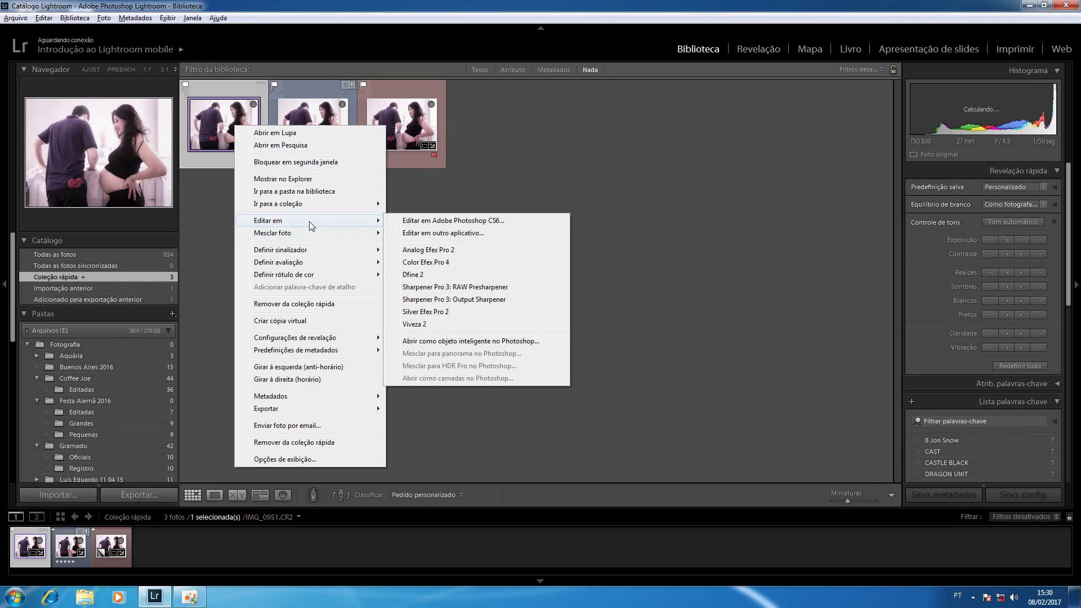
pyautogui.click(423, 221)
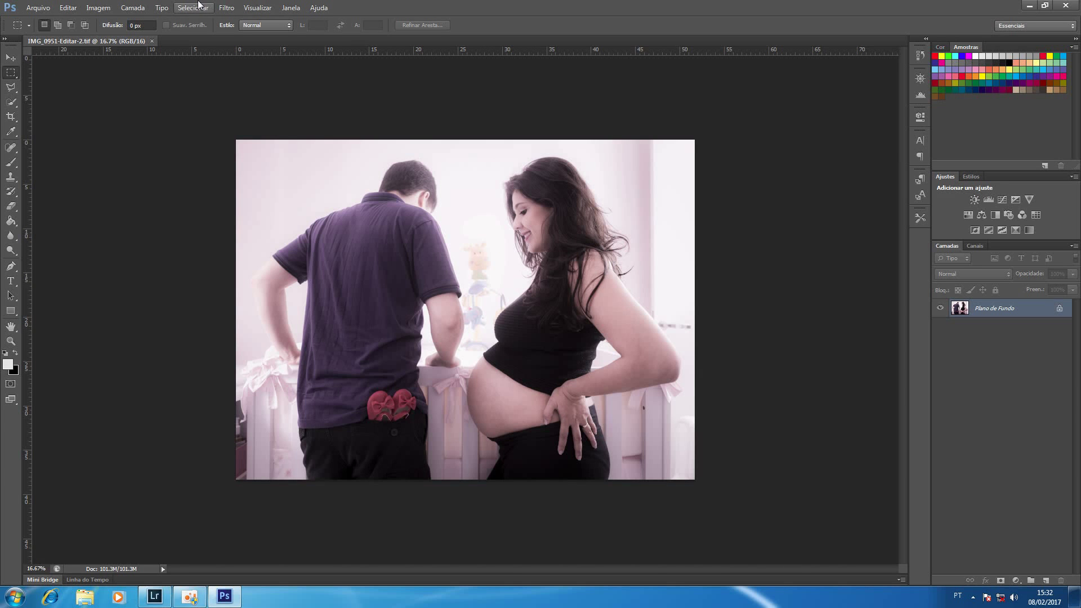
# Step: Select the bright background between the couple by colour range (Intervalo de Cores) with a fuzziness of 14
pyautogui.click(198, 6)
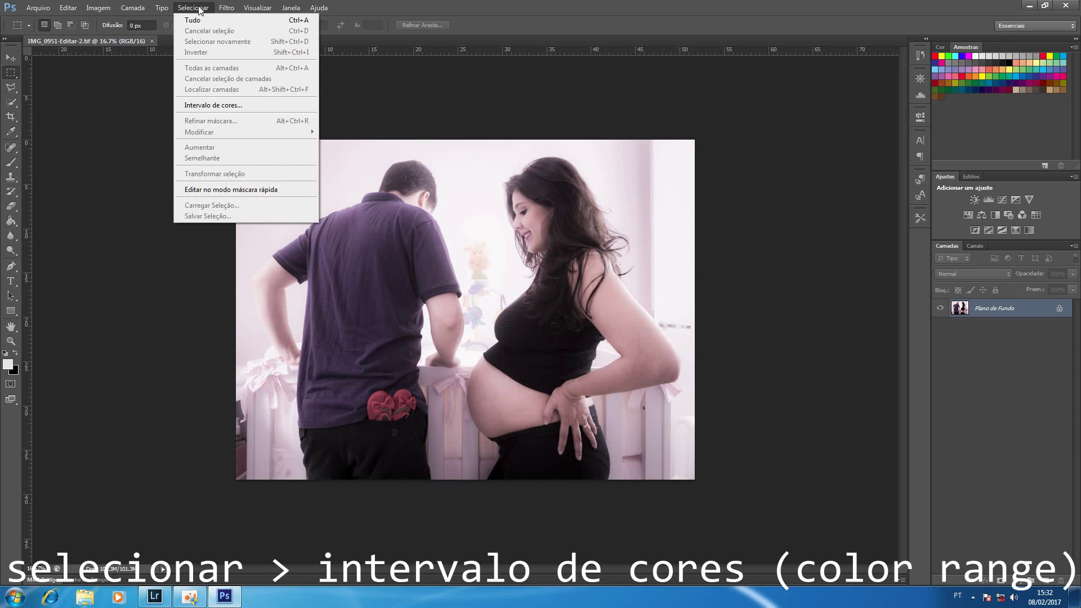
pyautogui.click(221, 105)
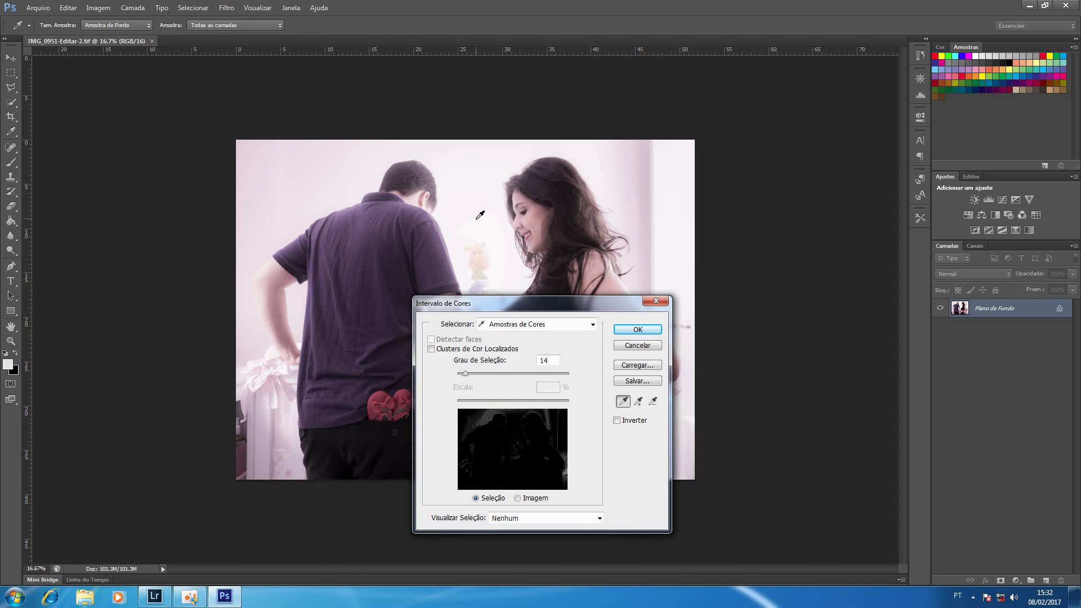
pyautogui.click(479, 219)
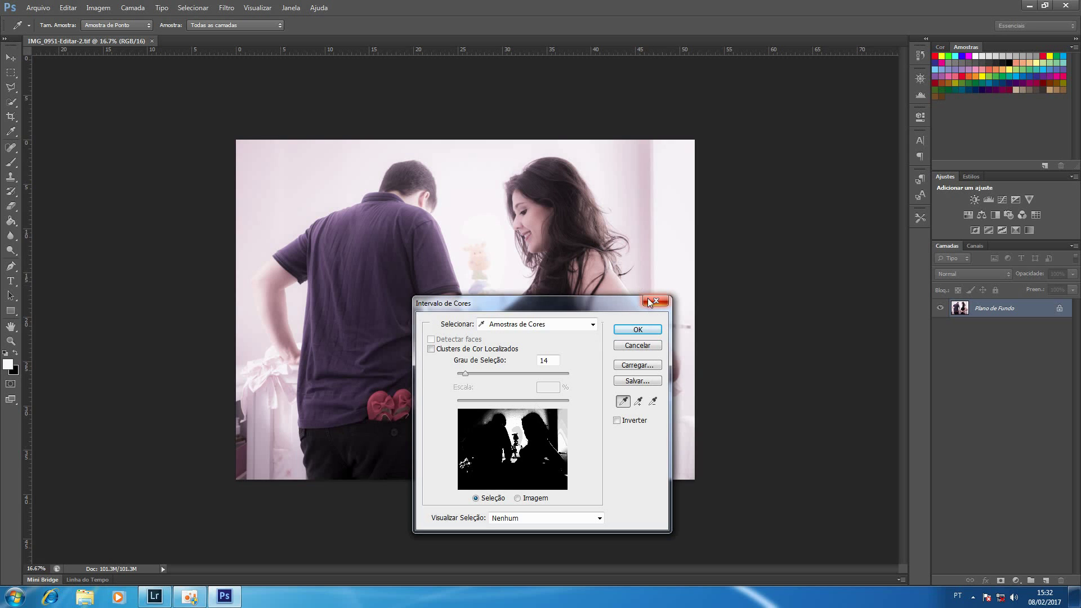
pyautogui.click(635, 345)
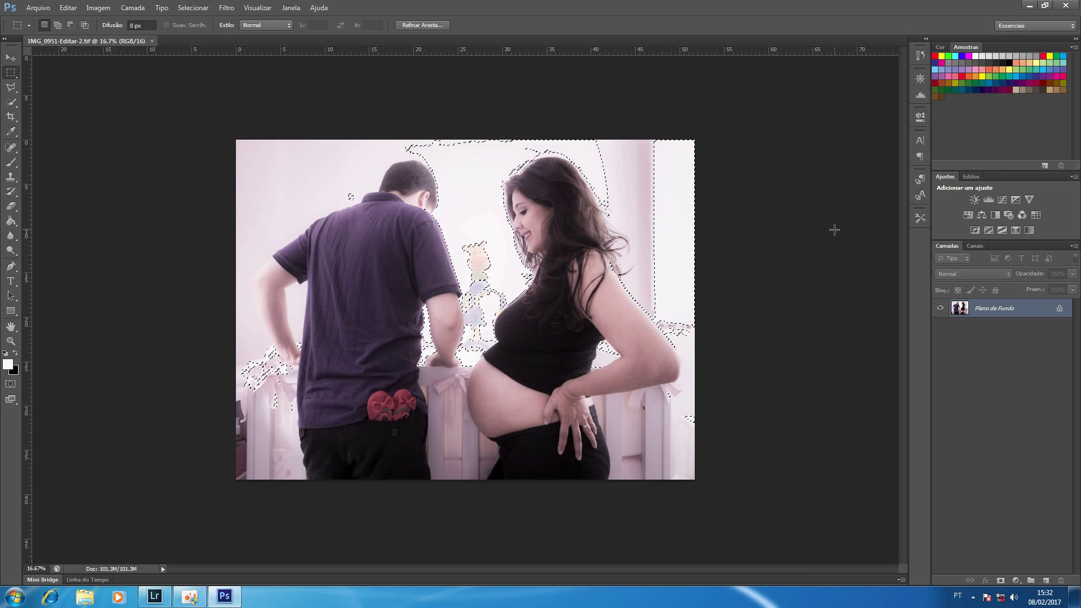
# Step: Darken the selected background with a Brightness/Contrast (Brilho/Contraste) adjustment layer at brightness -14 and compare it on and off
pyautogui.click(974, 199)
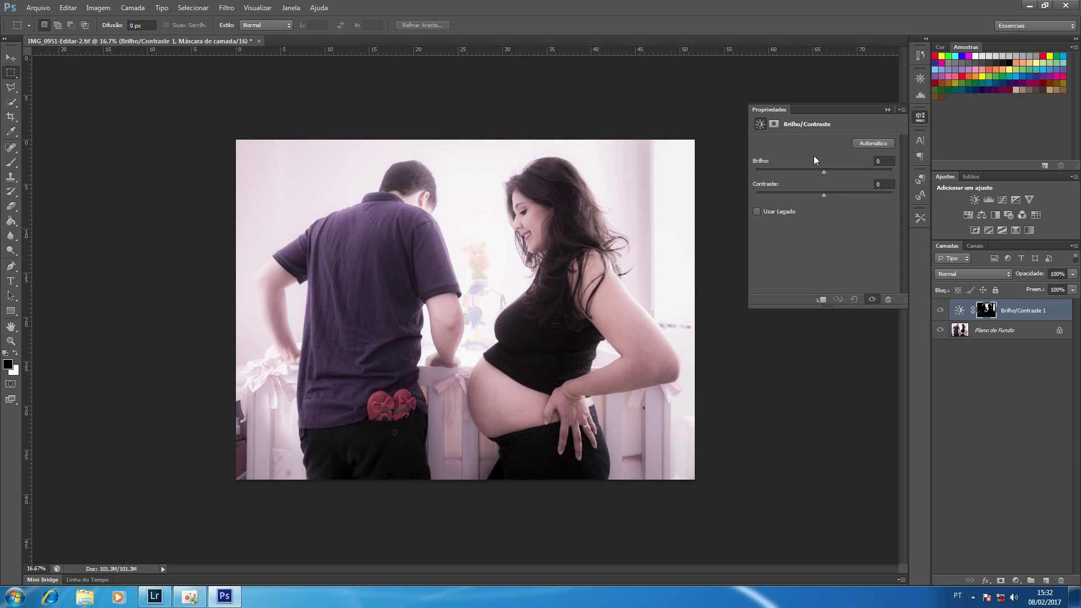
pyautogui.moveTo(826, 174); pyautogui.dragTo(819, 173)
pyautogui.click(940, 309)
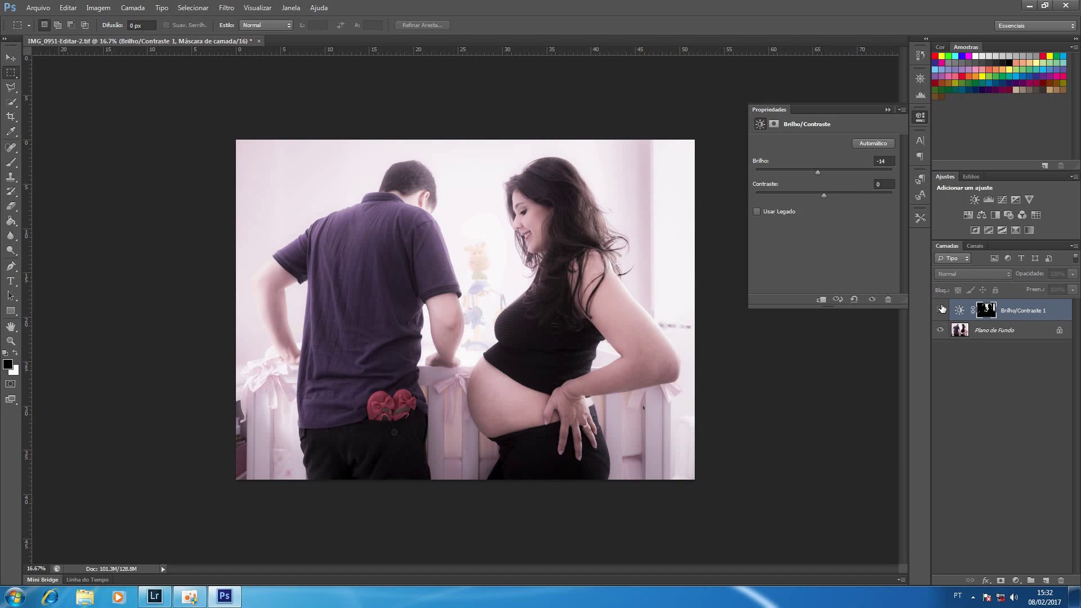
pyautogui.click(940, 310)
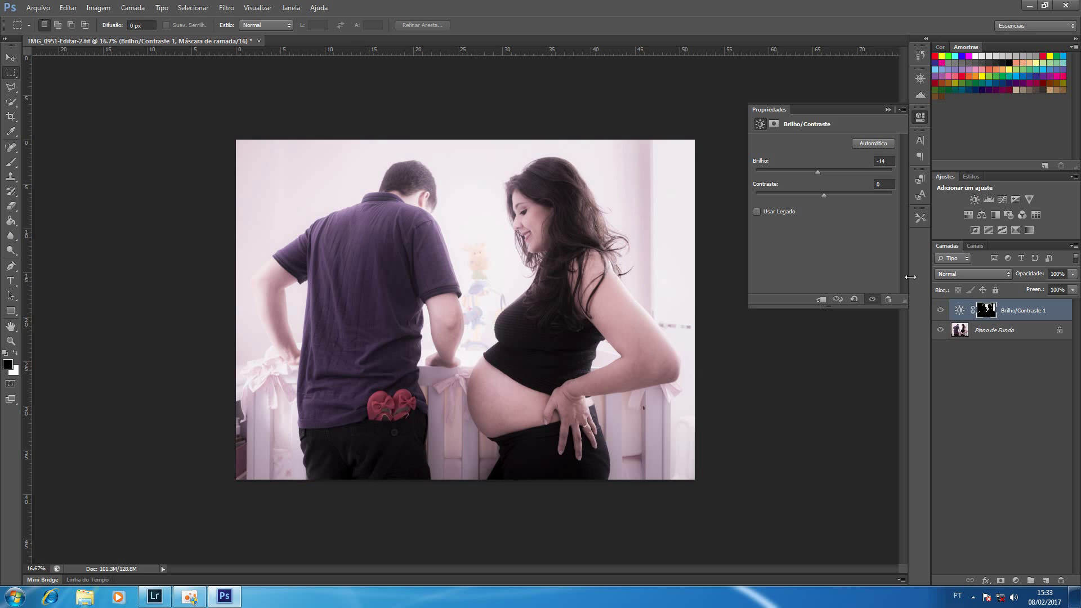
pyautogui.click(888, 110)
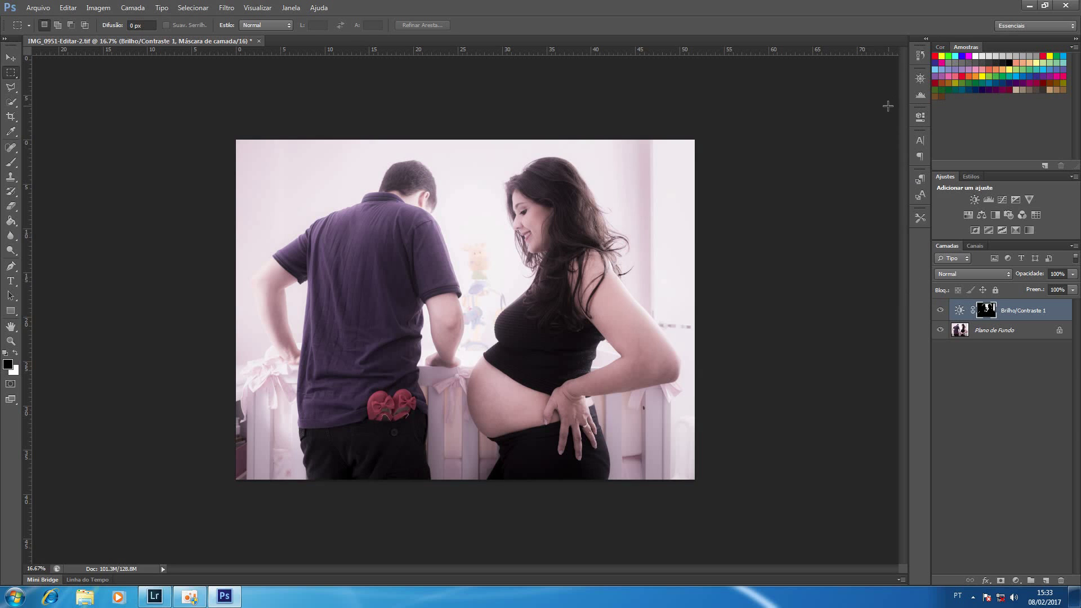
# Step: Select both red baby shoes in the man's back pocket with the Quick Selection tool (Seleção Rápida)
pyautogui.press('z')
pyautogui.moveTo(385, 404); pyautogui.dragTo(514, 308)
pyautogui.press('m')
pyautogui.press('space')
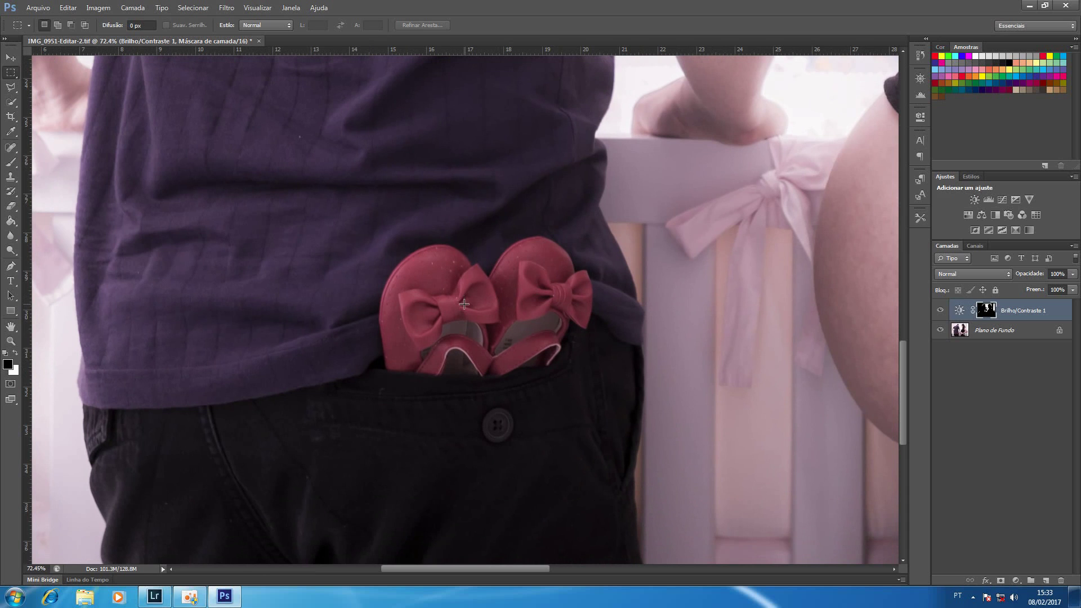
pyautogui.click(11, 102)
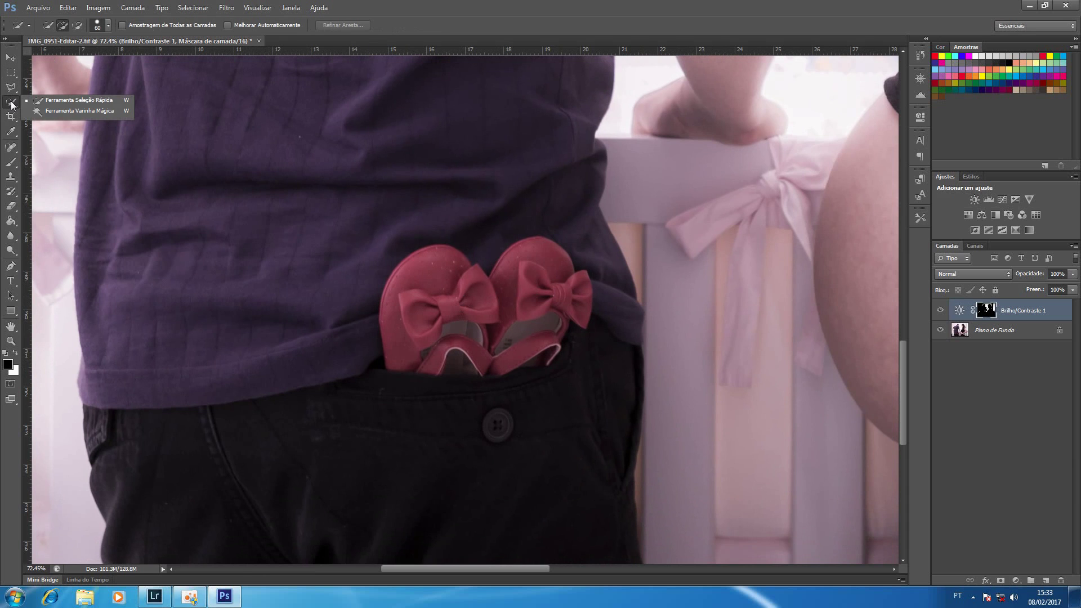
pyautogui.click(56, 101)
pyautogui.press('w')
pyautogui.moveTo(409, 340)
pyautogui.mouseDown()
pyautogui.moveTo(417, 298)
pyautogui.moveTo(430, 286)
pyautogui.moveTo(454, 296)
pyautogui.mouseUp()
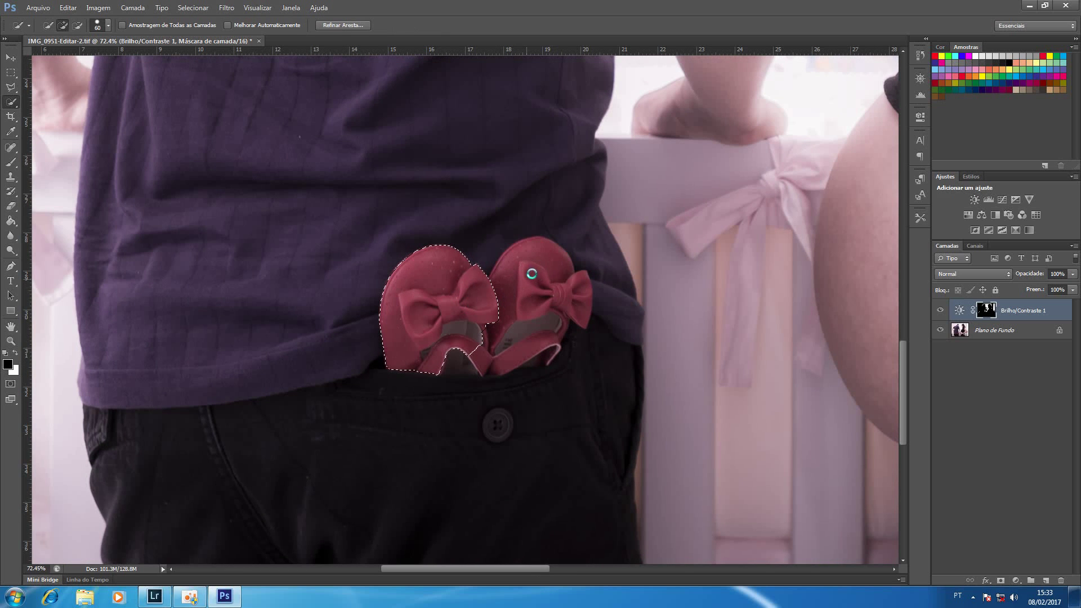
pyautogui.click(531, 273)
# Step: Add a Brightness/Contrast adjustment layer to the selected shoes with contrast 41
pyautogui.click(974, 200)
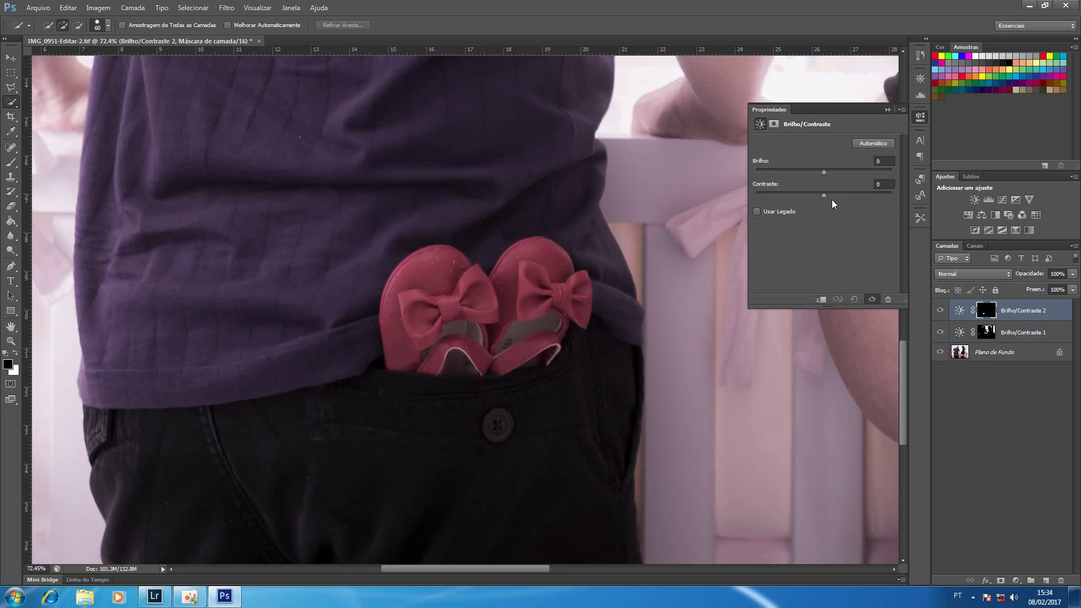
pyautogui.moveTo(826, 196); pyautogui.dragTo(851, 199)
pyautogui.hotkey('ctrl', '0')
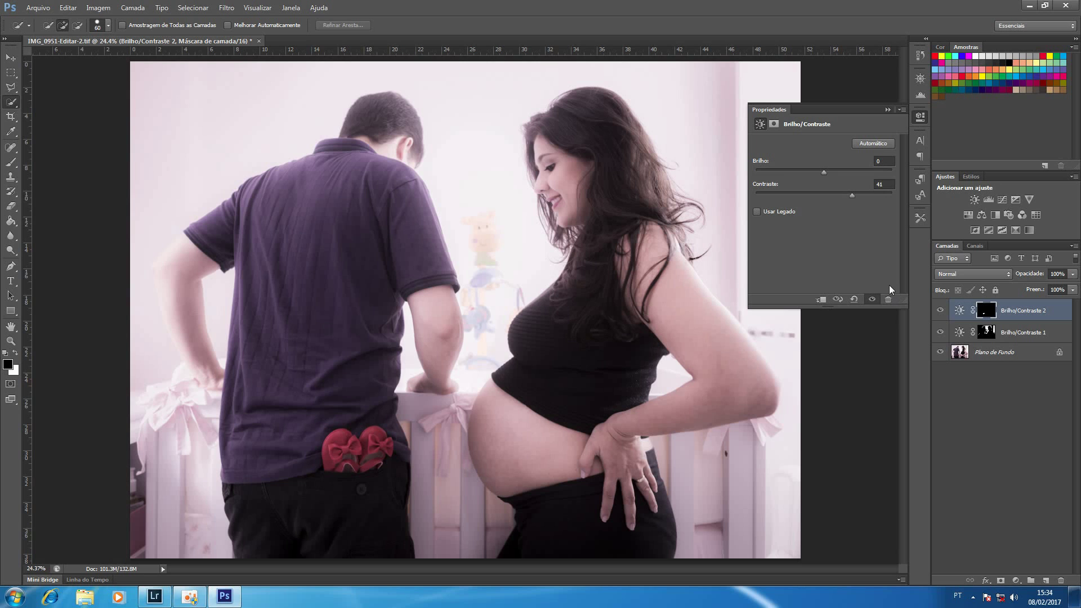
# Step: Add a Hue/Saturation (Matiz/Saturação) adjustment layer and replace its mask with a copy of the shoe mask from Brilho/Contraste 2
pyautogui.click(968, 216)
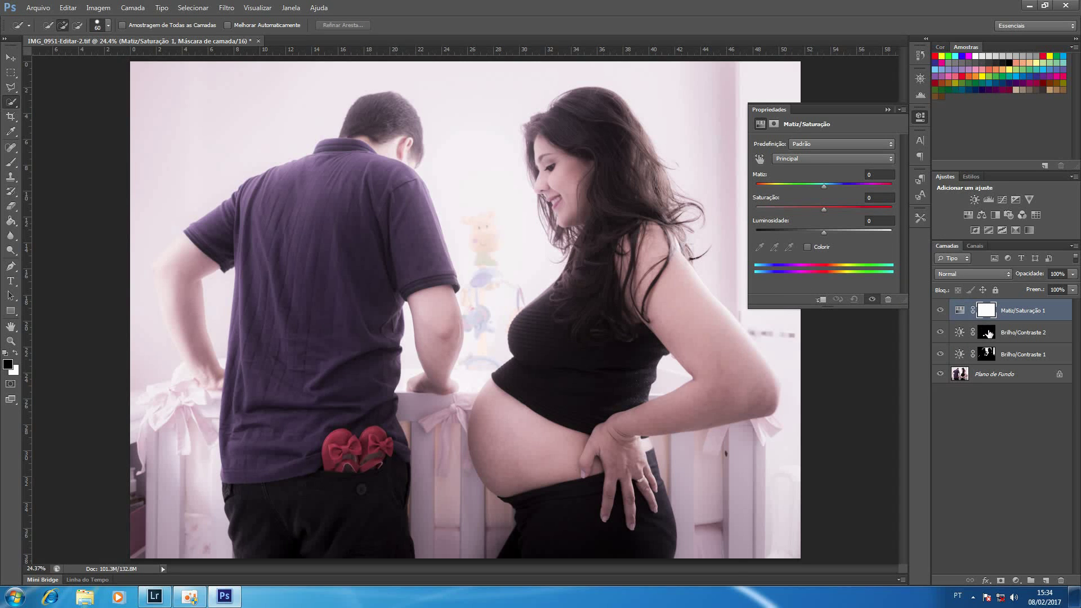
pyautogui.click(988, 333)
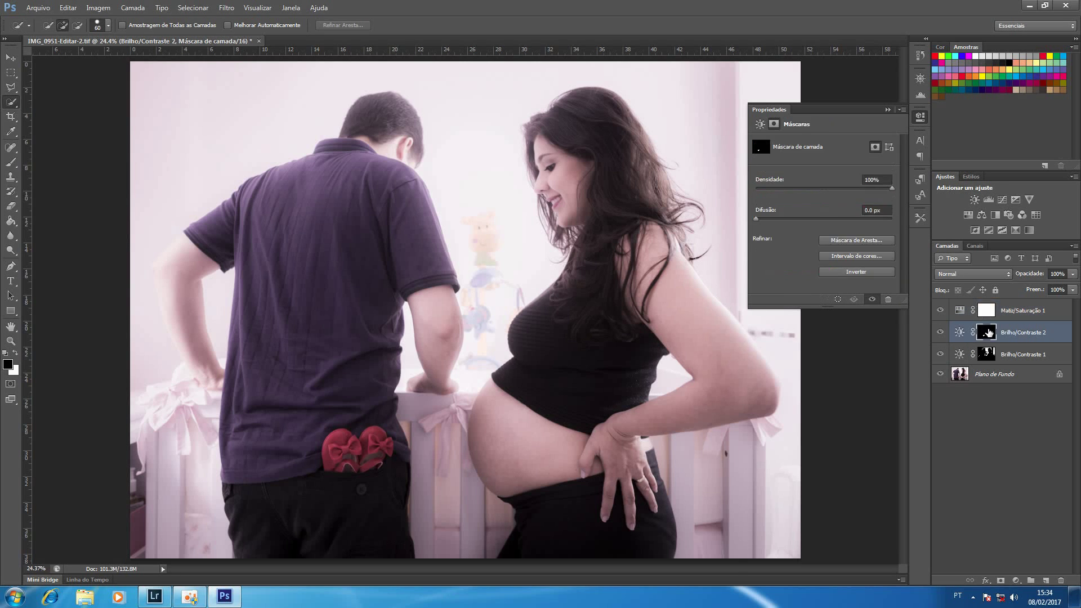
pyautogui.moveTo(987, 333); pyautogui.dragTo(989, 308)
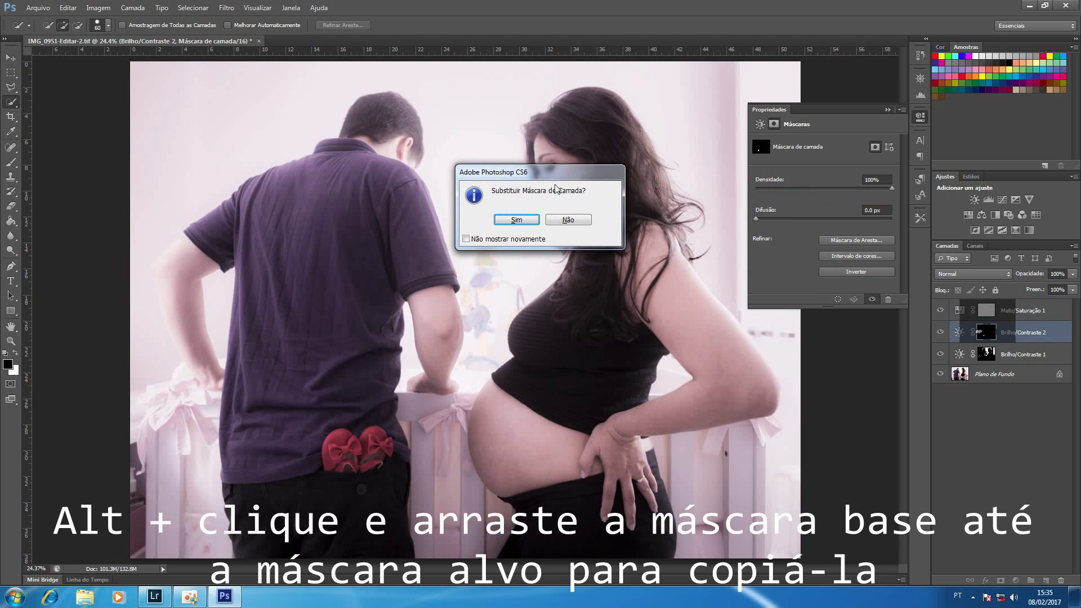
pyautogui.click(466, 239)
pyautogui.click(508, 221)
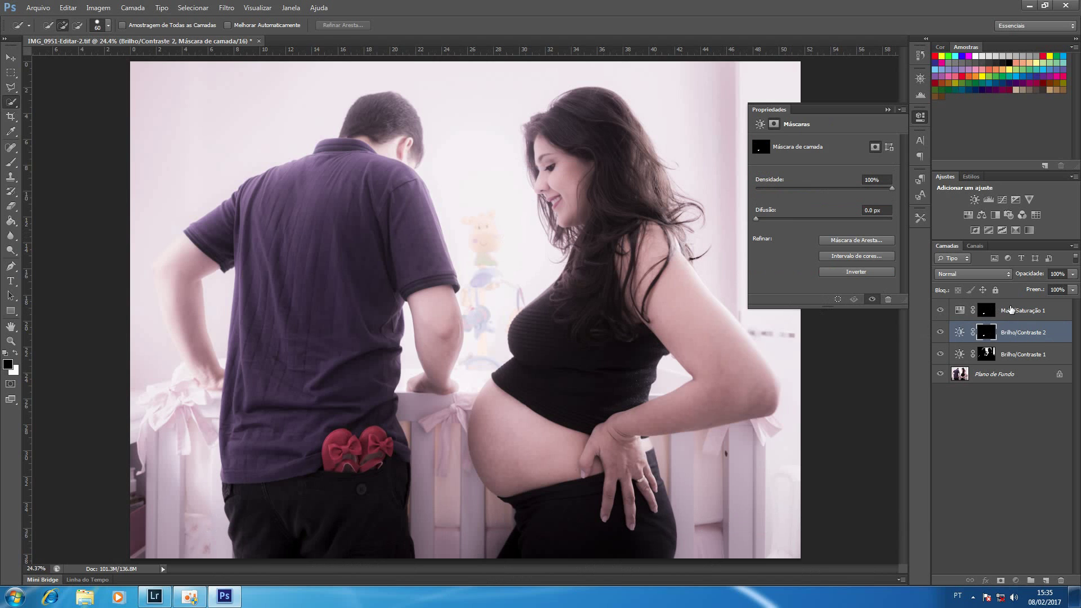
# Step: Raise the saturation of the red shoes slightly in the Matiz/Saturação 1 adjustment layer
pyautogui.click(1010, 310)
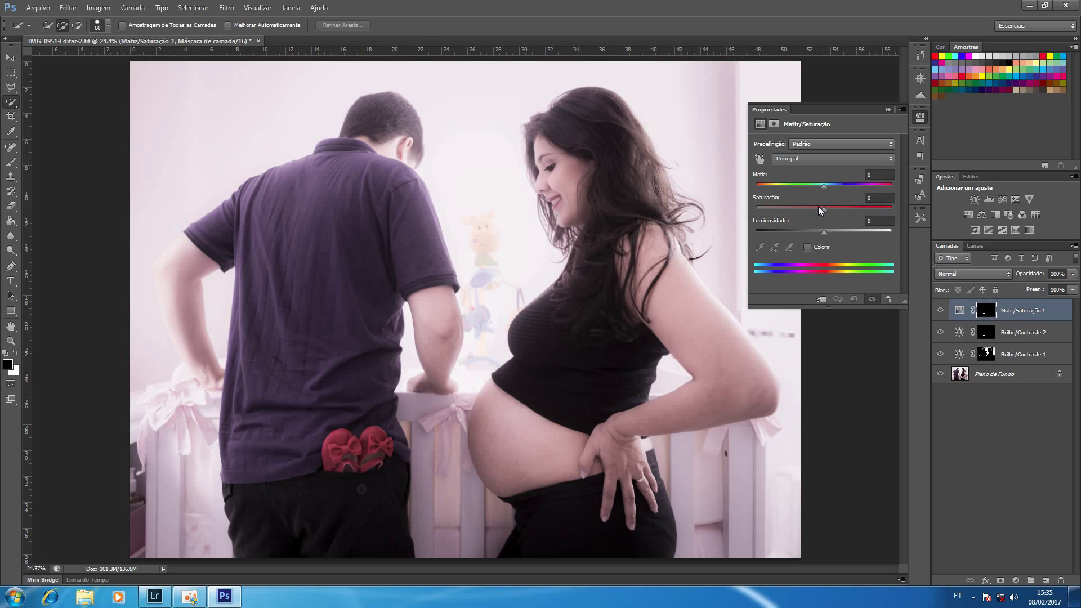
pyautogui.moveTo(824, 210); pyautogui.dragTo(831, 212)
pyautogui.click(887, 109)
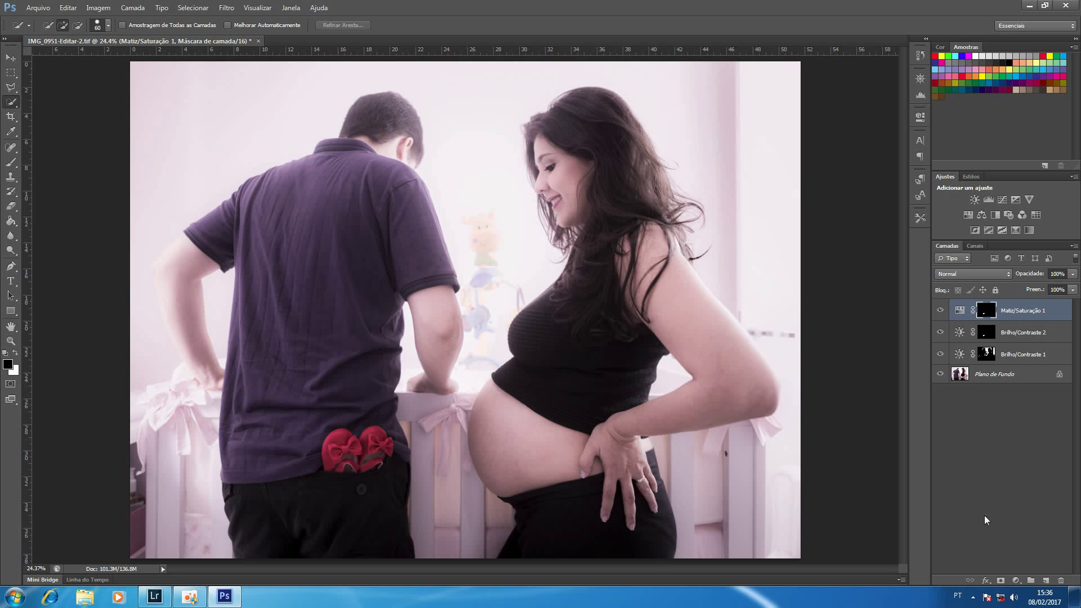
# Step: Add a new empty layer above Matiz/Saturação 1 and activate the Clone Stamp tool (Ferramenta Carimbo)
pyautogui.click(1044, 580)
pyautogui.press('x')
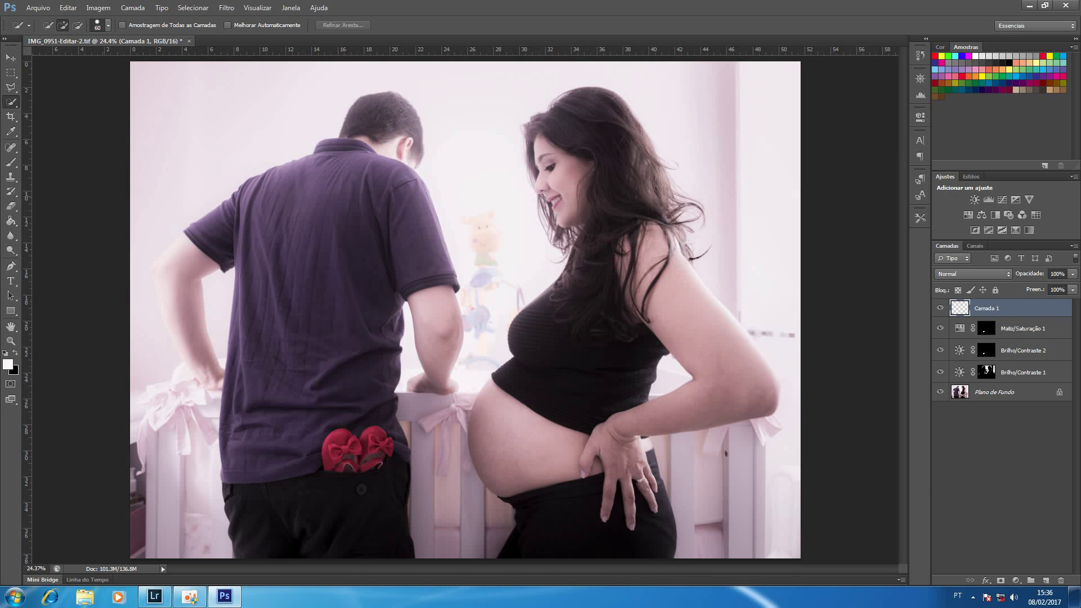
pyautogui.click(14, 179)
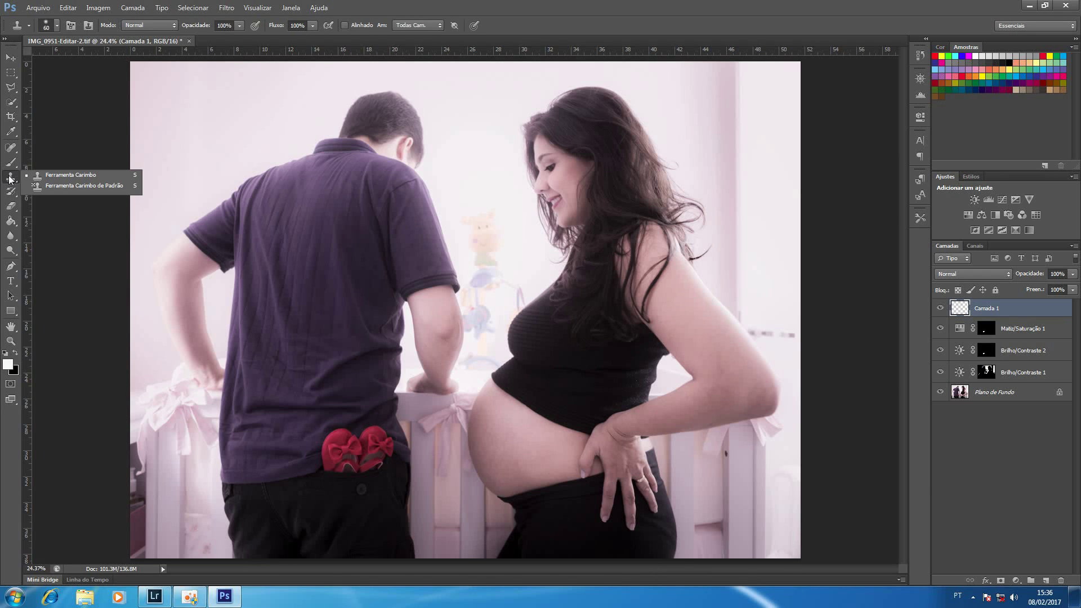
pyautogui.click(70, 175)
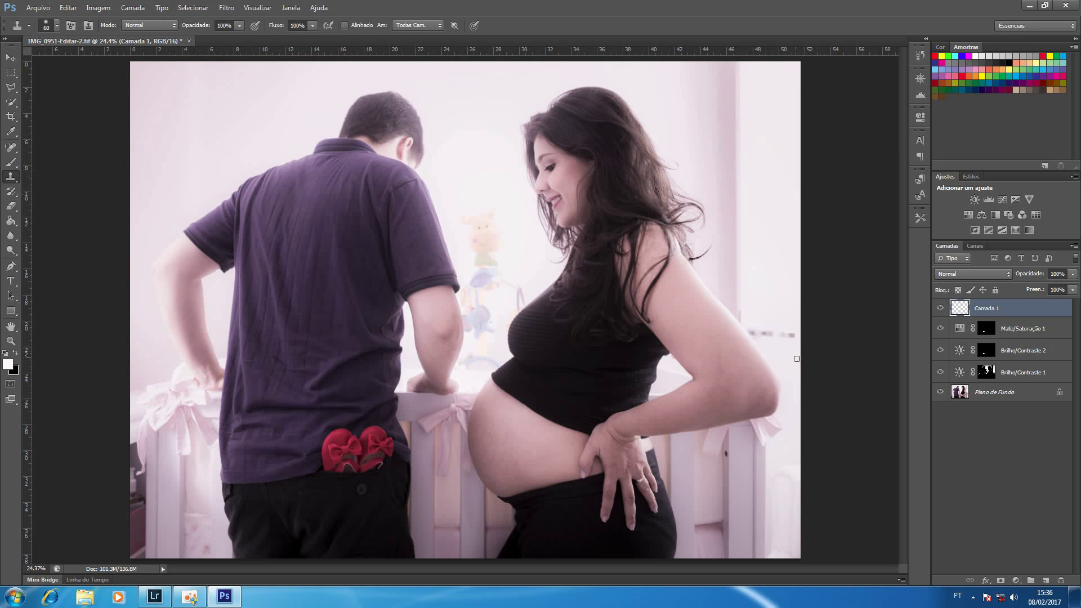
# Step: Clone out the dark hole in the crib post below the woman's forearm with a size 25 brush, and compare with Camada 1 hidden
pyautogui.press('z')
pyautogui.moveTo(726, 451); pyautogui.dragTo(807, 461)
pyautogui.press('s')
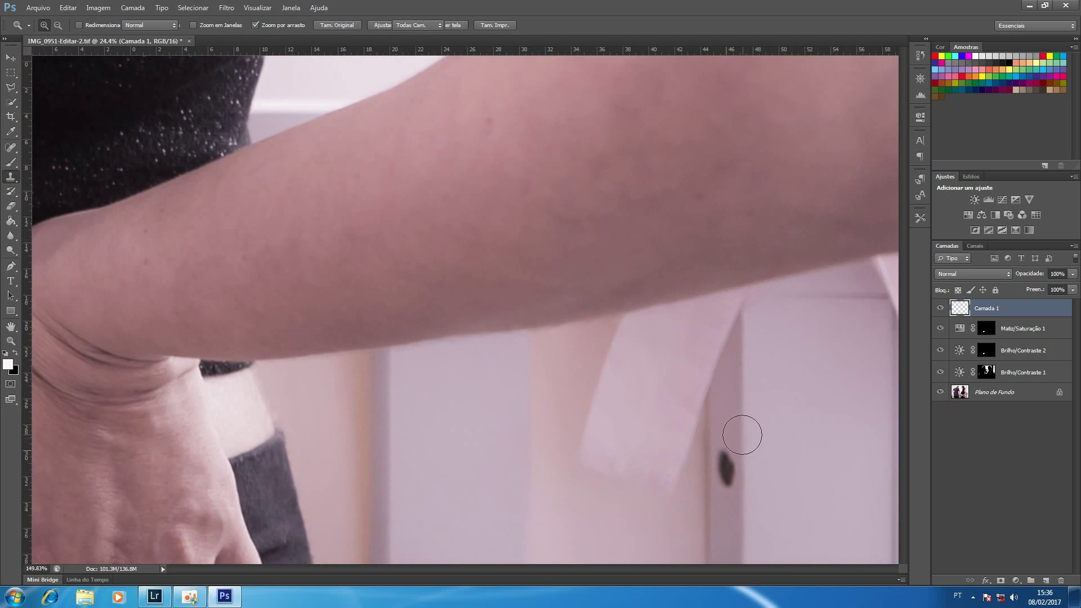
pyautogui.moveTo(741, 436); pyautogui.dragTo(758, 314)
pyautogui.press('[')
pyautogui.press('[')
pyautogui.press('[')
pyautogui.press('[')
pyautogui.press('[')
pyautogui.press('[')
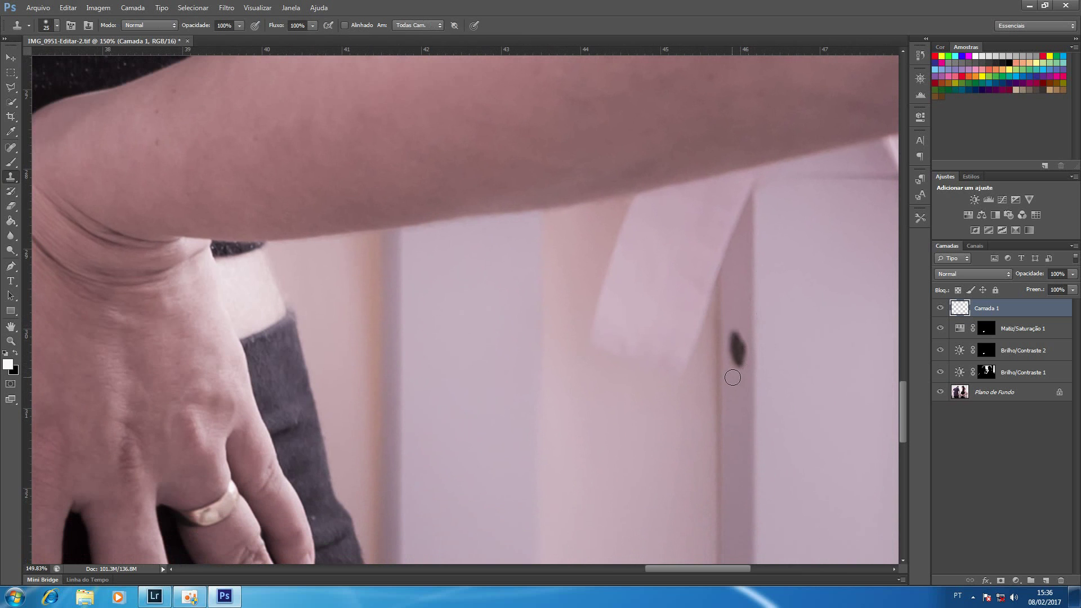
pyautogui.keyDown('alt'); pyautogui.click(738, 408); pyautogui.keyUp('alt')
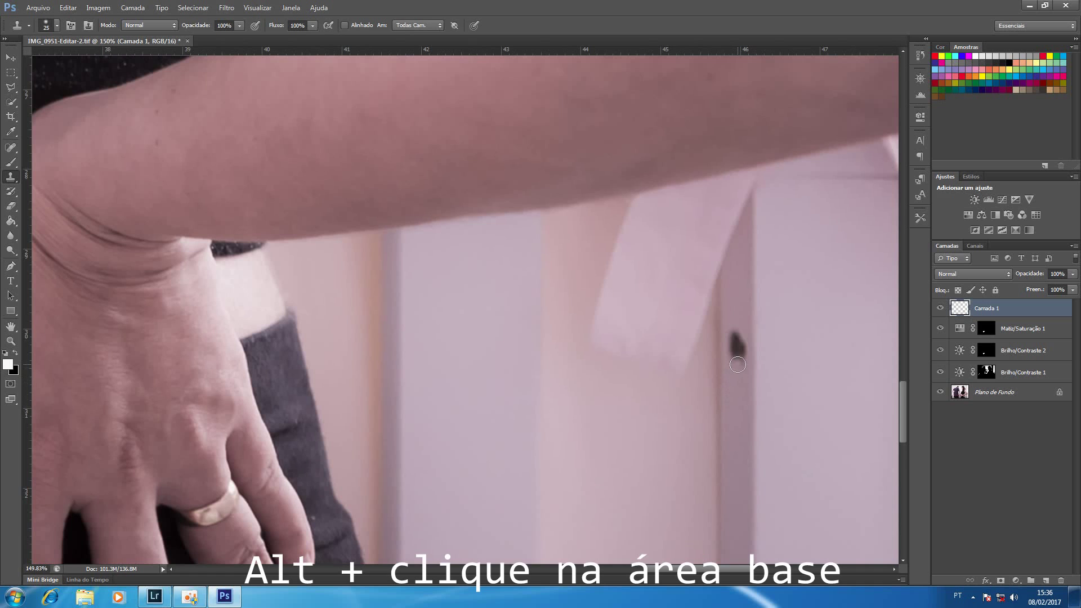
pyautogui.click(740, 360)
pyautogui.moveTo(740, 361)
pyautogui.mouseDown()
pyautogui.moveTo(733, 333)
pyautogui.moveTo(739, 355)
pyautogui.mouseUp()
pyautogui.keyDown('alt'); pyautogui.click(740, 401); pyautogui.keyUp('alt')
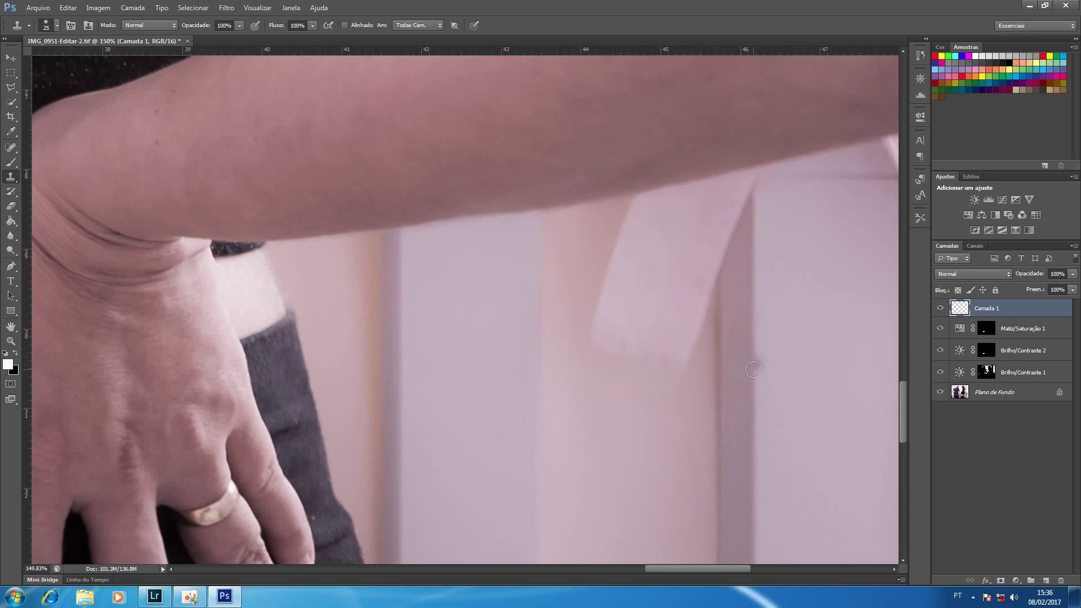
pyautogui.click(940, 308)
pyautogui.click(940, 308)
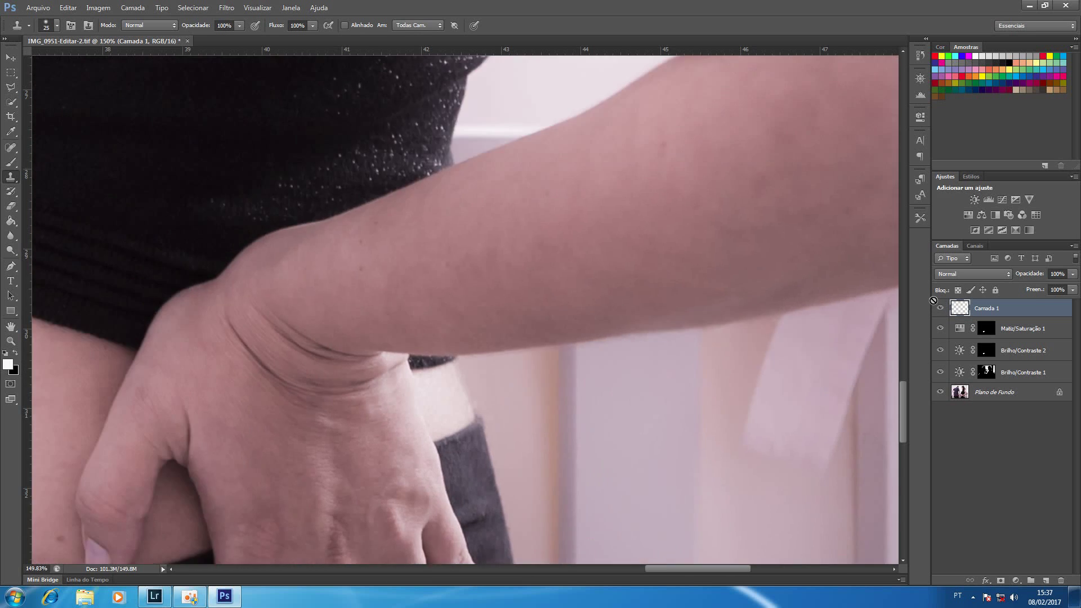
pyautogui.hotkey('ctrl', '0')
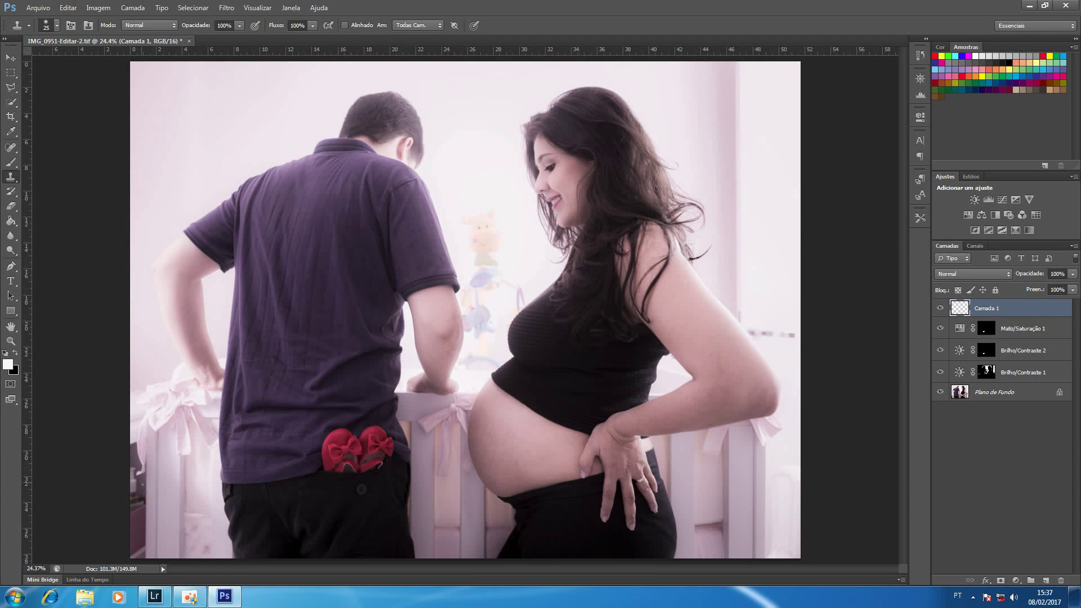
# Step: Start a Pen path along the dark gap beside the left crib post, from the photo's edge up to the hanging ribbon's tip
pyautogui.press('z')
pyautogui.moveTo(137, 486); pyautogui.dragTo(193, 482)
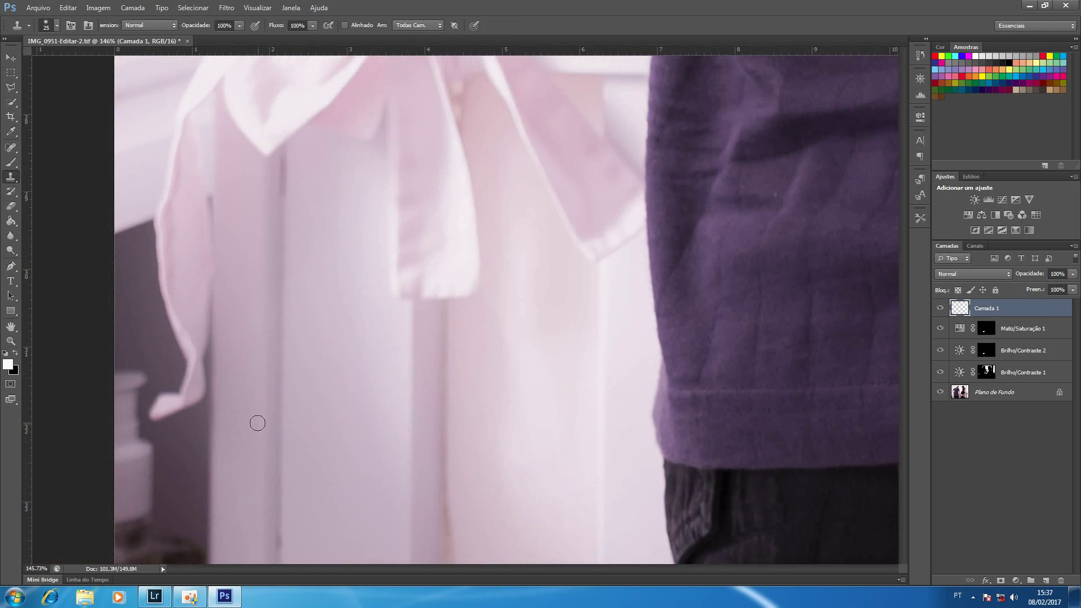
pyautogui.press('s')
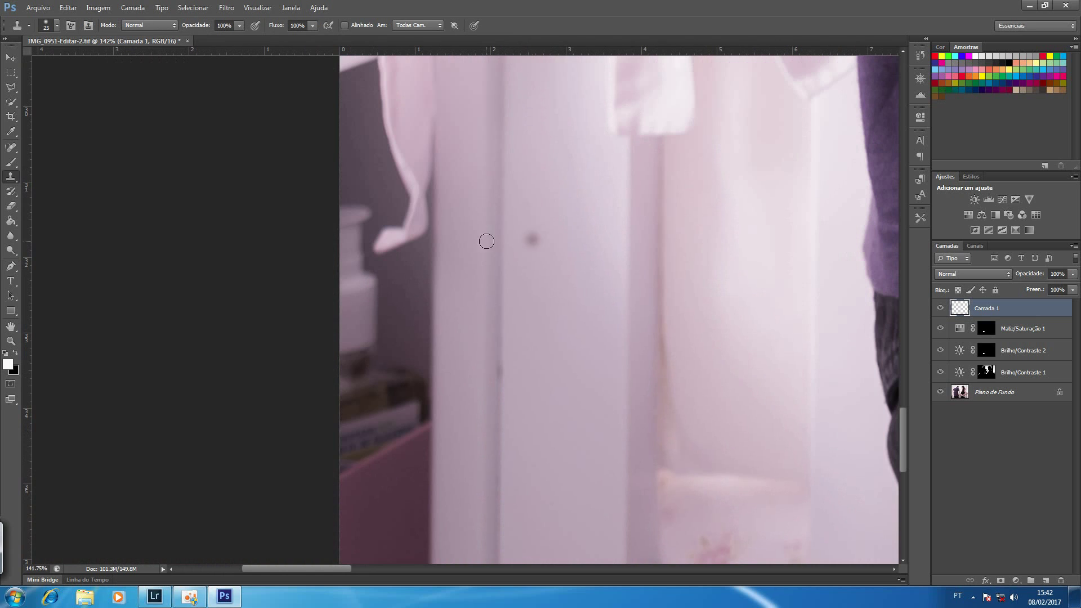
pyautogui.click(11, 266)
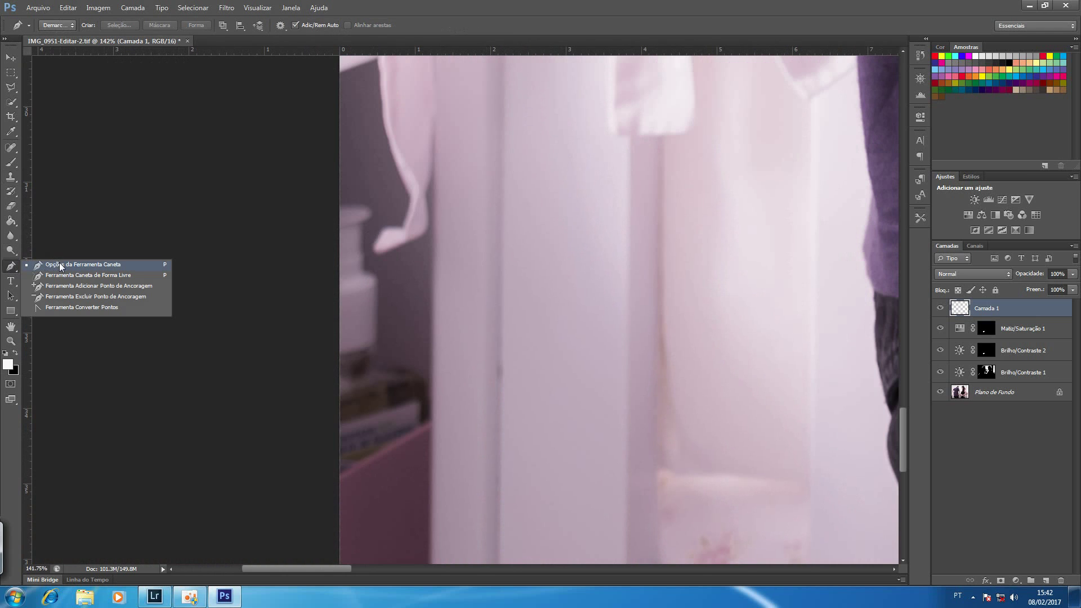
pyautogui.click(60, 264)
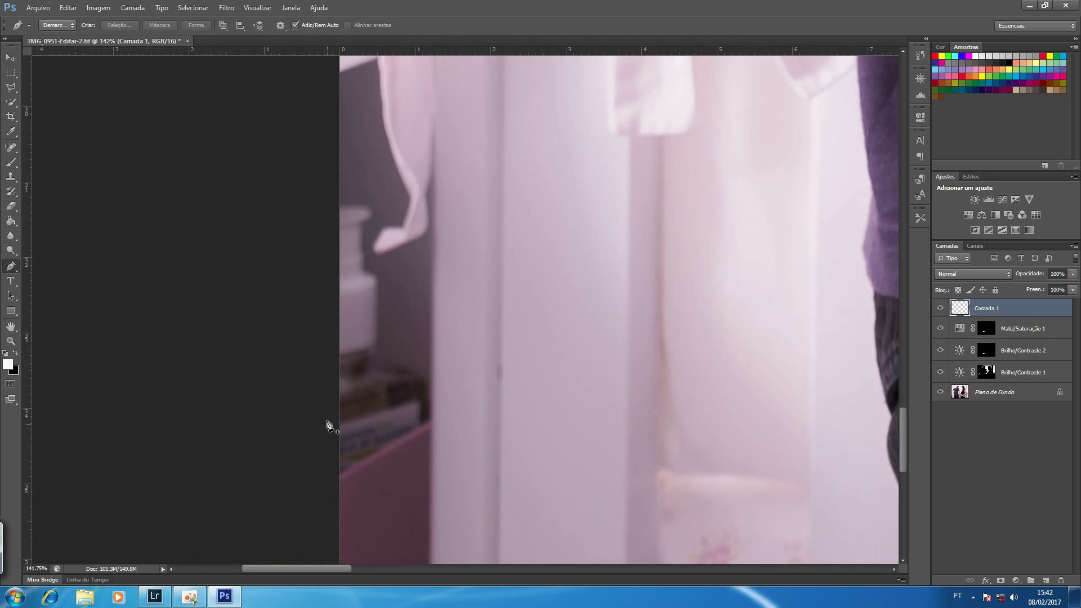
pyautogui.click(337, 477)
pyautogui.click(430, 420)
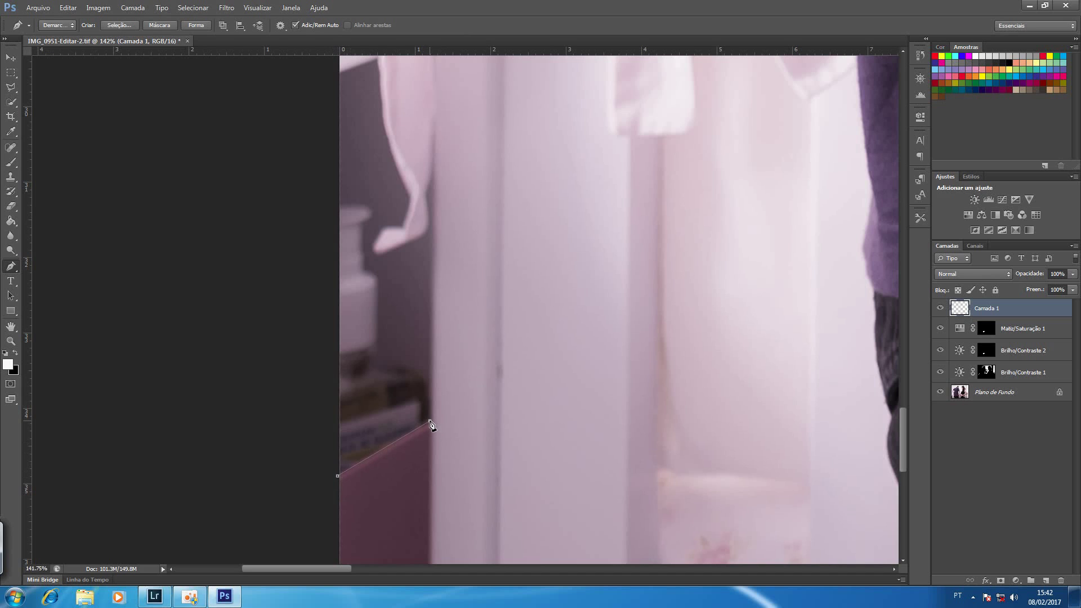
pyautogui.click(432, 247)
pyautogui.click(420, 235)
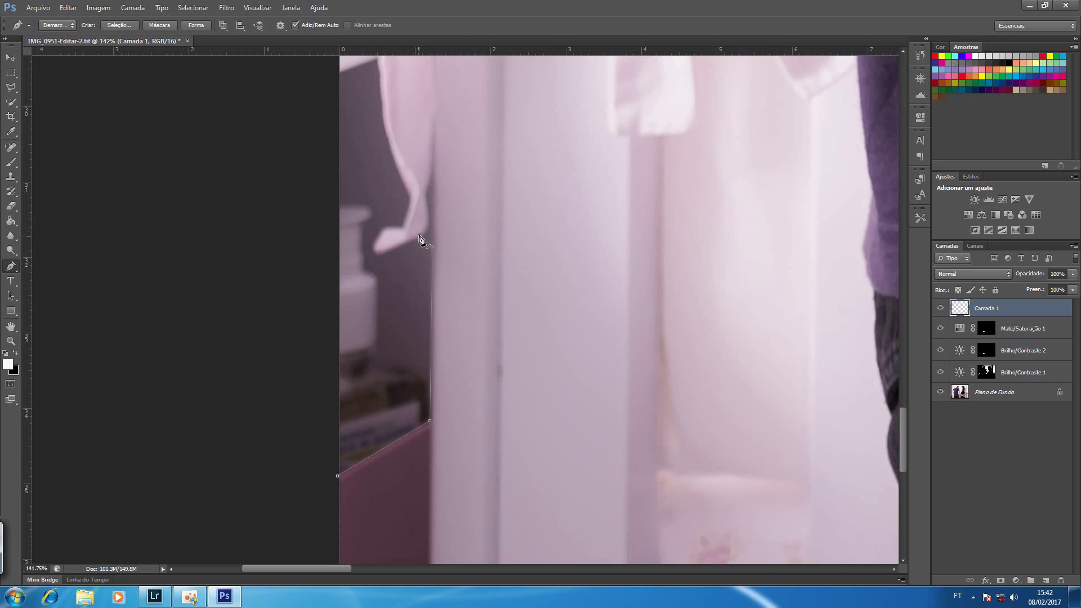
pyautogui.click(387, 252)
pyautogui.click(378, 254)
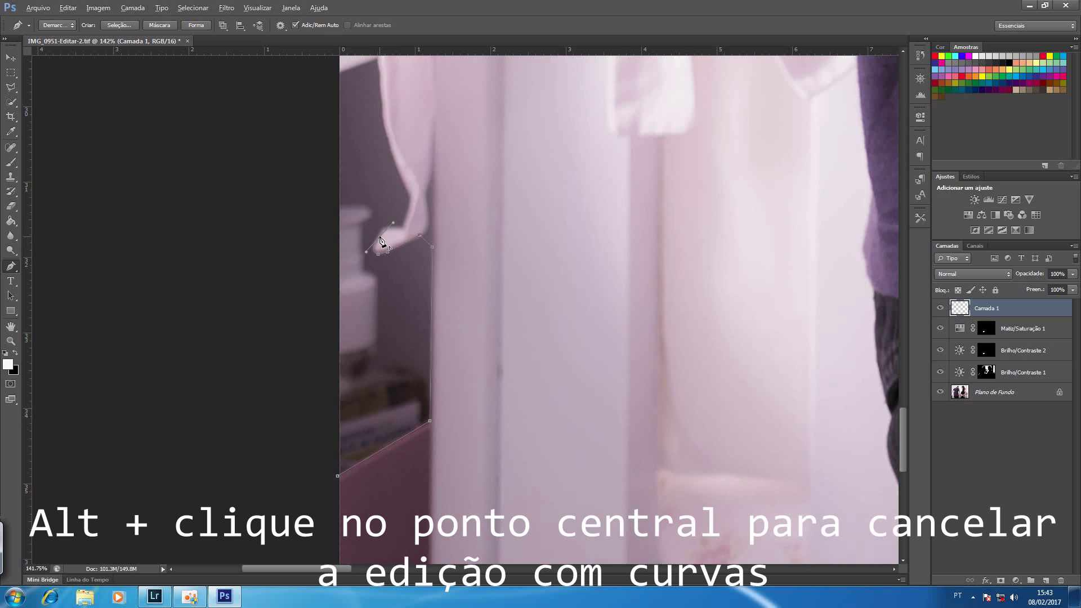
# Step: Continue the path up the ribbon's edge with corner points and close it outside the photo's left edge
pyautogui.keyDown('alt'); pyautogui.click(380, 240); pyautogui.keyUp('alt')
pyautogui.click(409, 199)
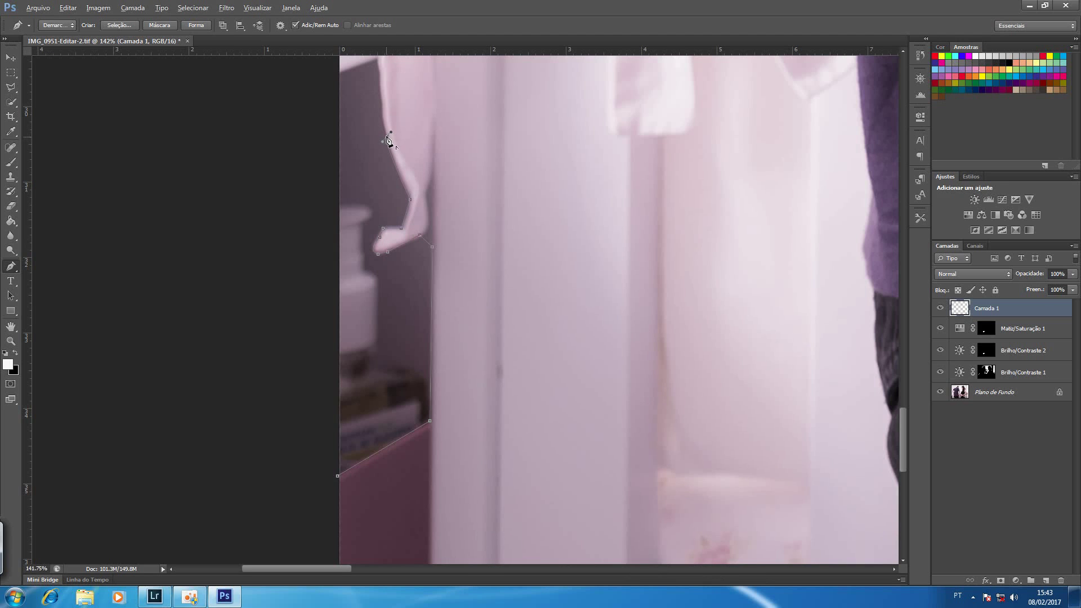
pyautogui.moveTo(385, 98); pyautogui.dragTo(387, 96)
pyautogui.keyDown('alt'); pyautogui.click(382, 104); pyautogui.keyUp('alt')
pyautogui.moveTo(324, 124); pyautogui.dragTo(301, 323)
pyautogui.click(337, 476)
# Step: Turn the closed path into a new anti-aliased selection with a feather radius of 0.5 pixels
pyautogui.click(122, 25)
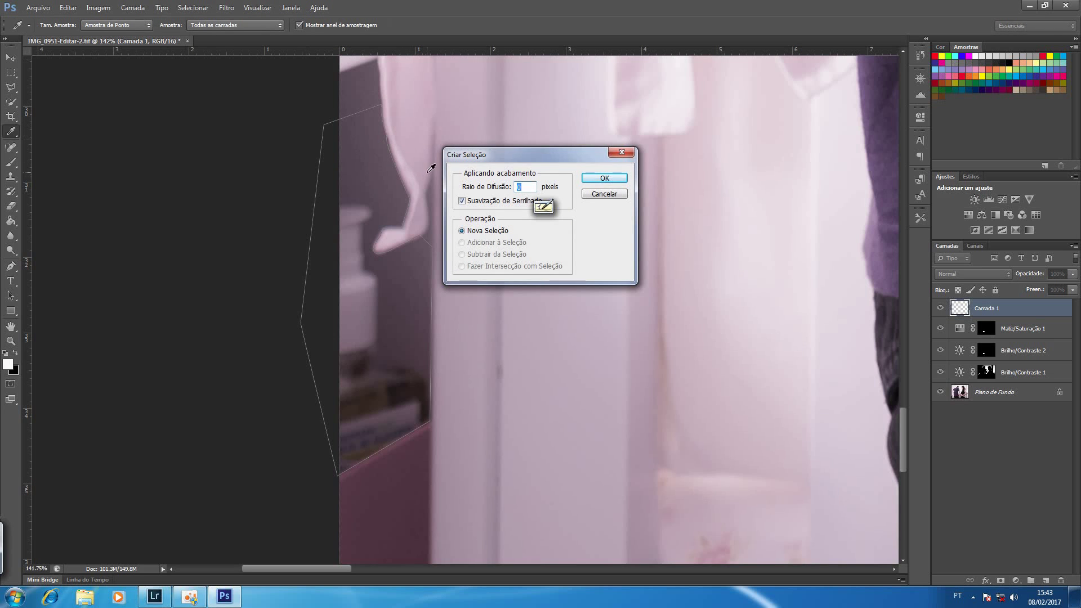
pyautogui.press('Up')
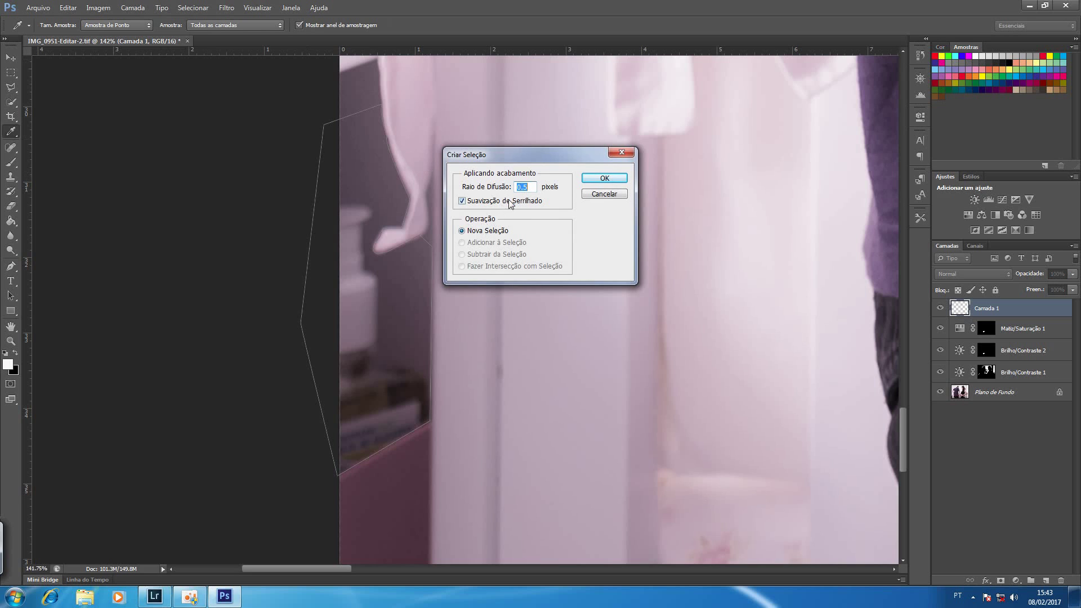
pyautogui.click(606, 179)
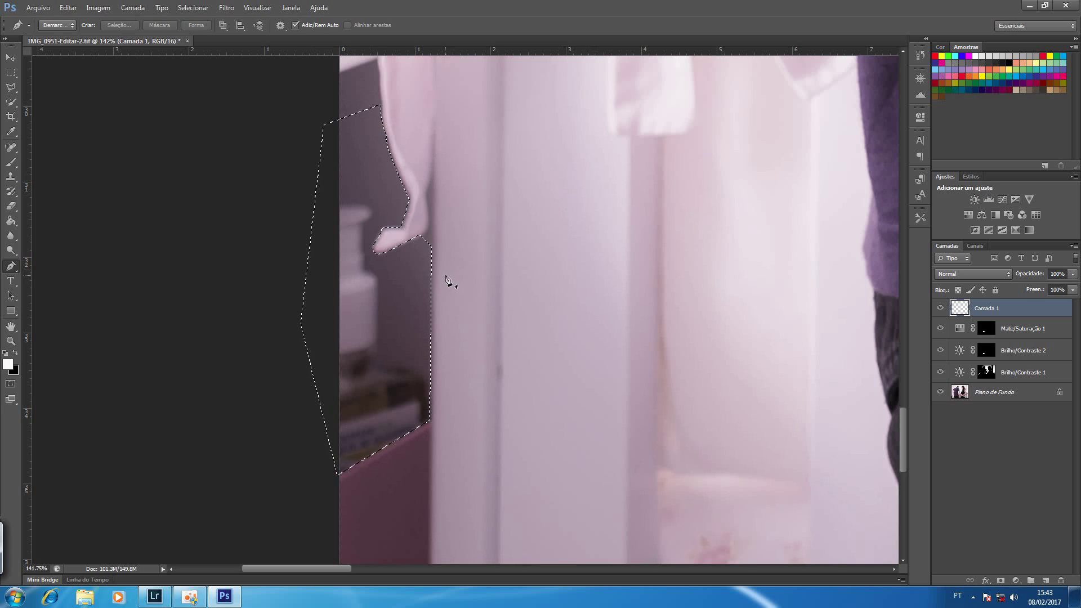
pyautogui.press('b')
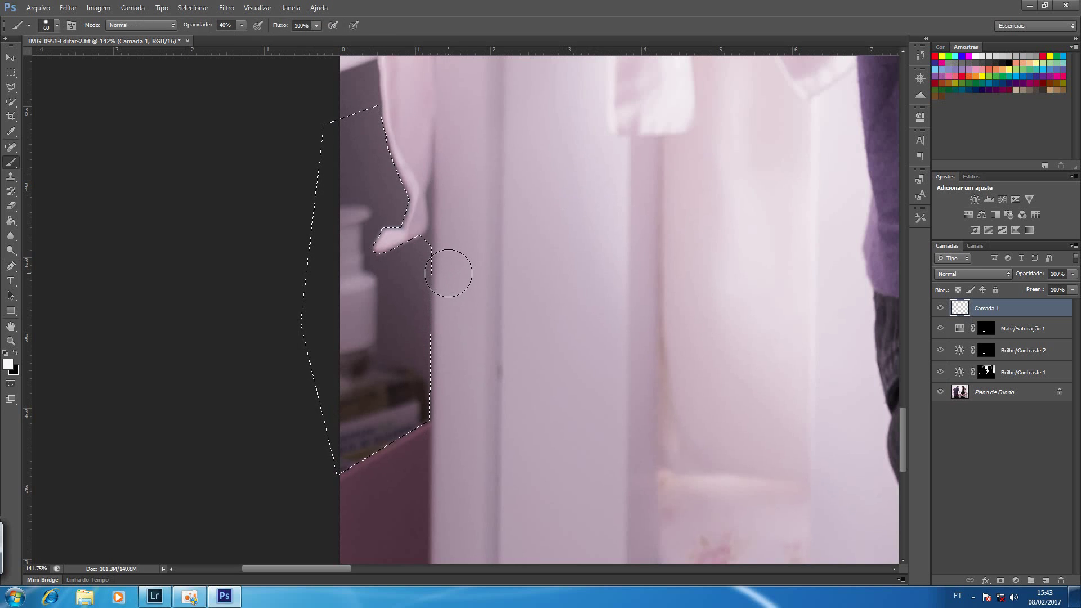
pyautogui.press('x')
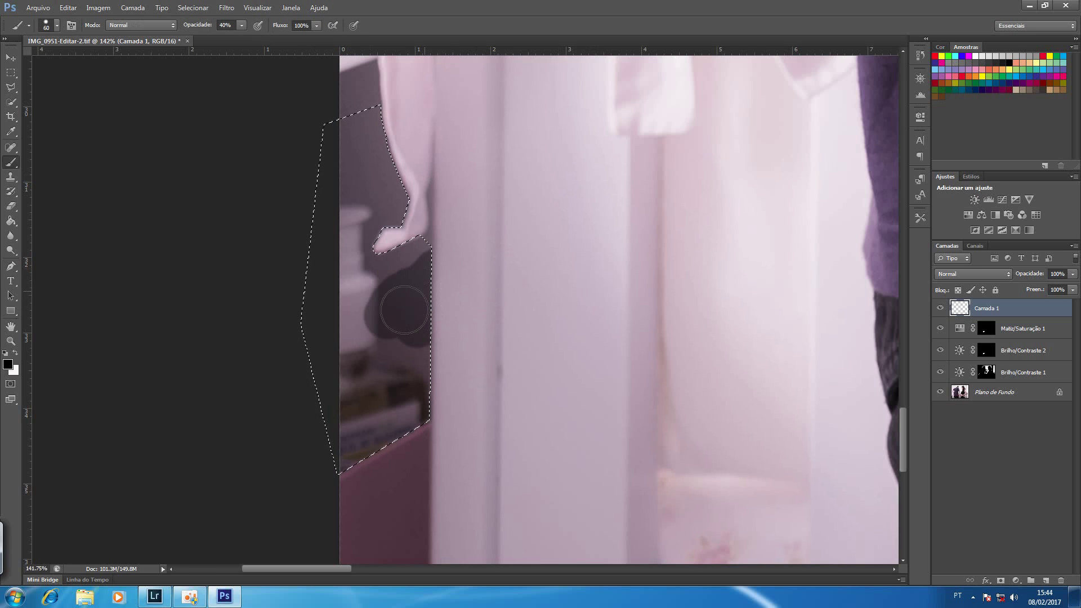
pyautogui.hotkey('ctrl', 'z')
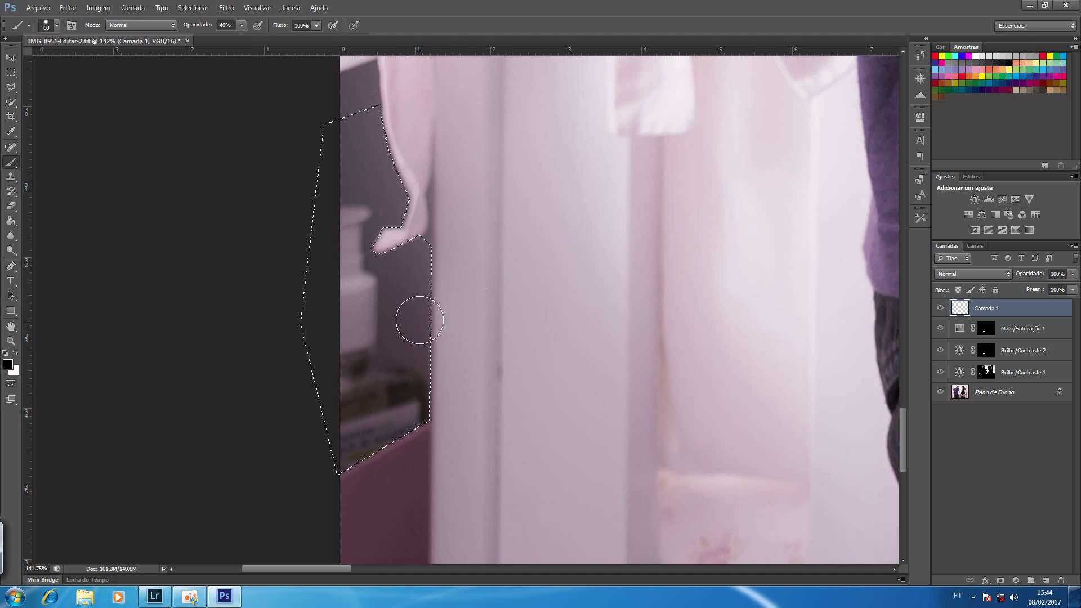
# Step: Clone dark wall texture over the objects inside the selection with a size 50 Clone Stamp, and deselect to check the whole photo
pyautogui.press('s')
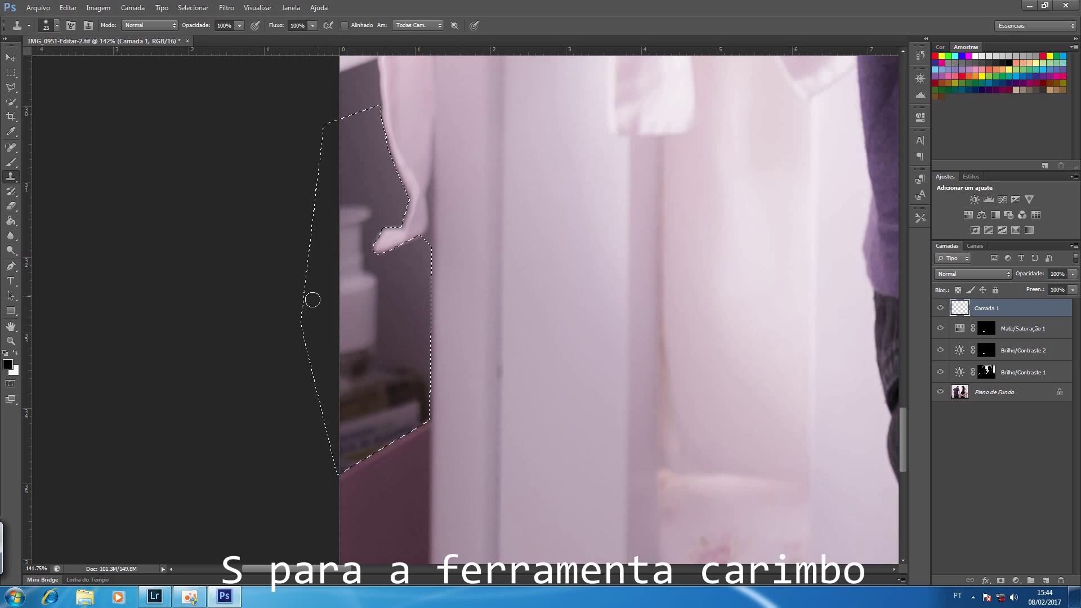
pyautogui.rightClick(14, 179)
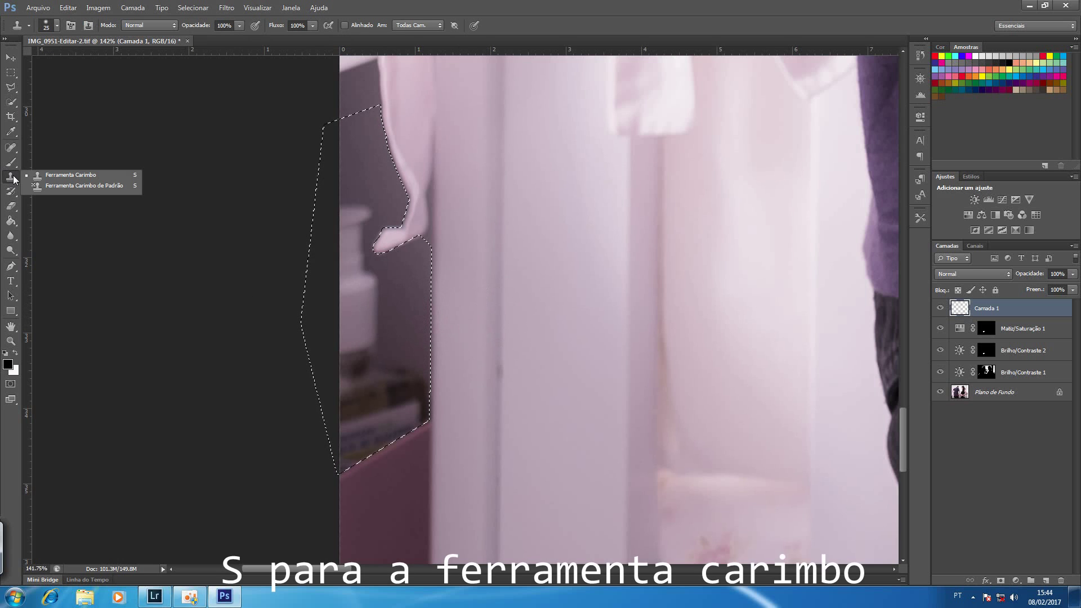
pyautogui.click(47, 177)
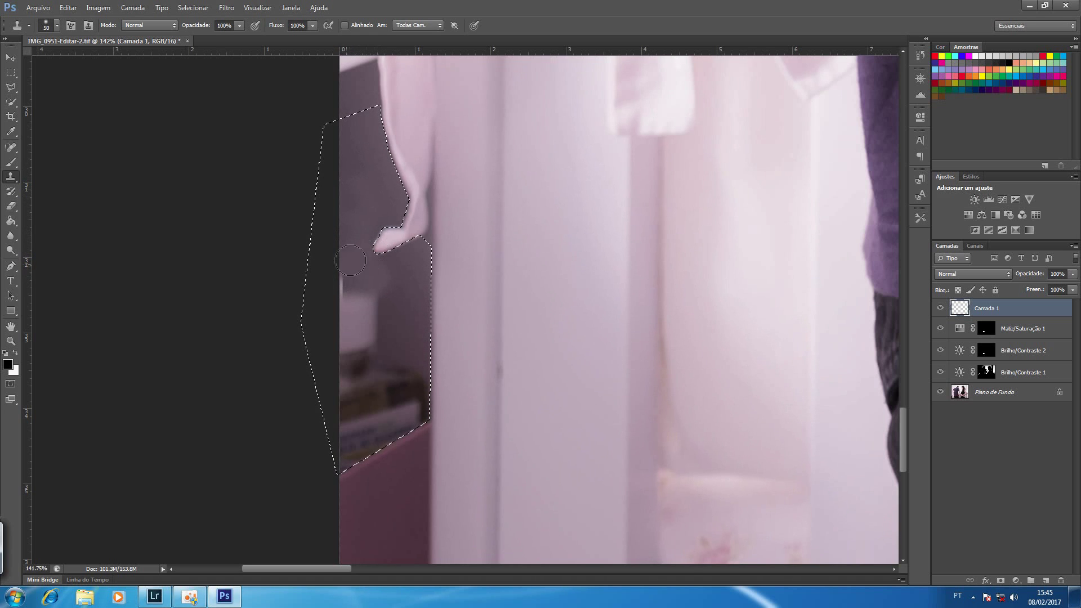
pyautogui.keyDown('alt'); pyautogui.click(401, 294); pyautogui.keyUp('alt')
pyautogui.moveTo(371, 295)
pyautogui.mouseDown()
pyautogui.moveTo(368, 326)
pyautogui.moveTo(339, 318)
pyautogui.moveTo(363, 338)
pyautogui.moveTo(342, 338)
pyautogui.moveTo(403, 365)
pyautogui.moveTo(374, 346)
pyautogui.moveTo(374, 360)
pyautogui.moveTo(346, 376)
pyautogui.moveTo(400, 384)
pyautogui.moveTo(412, 365)
pyautogui.moveTo(407, 385)
pyautogui.moveTo(420, 402)
pyautogui.moveTo(357, 392)
pyautogui.mouseUp()
pyautogui.moveTo(378, 429)
pyautogui.mouseDown()
pyautogui.moveTo(342, 465)
pyautogui.moveTo(371, 439)
pyautogui.moveTo(386, 337)
pyautogui.moveTo(377, 343)
pyautogui.moveTo(406, 313)
pyautogui.mouseUp()
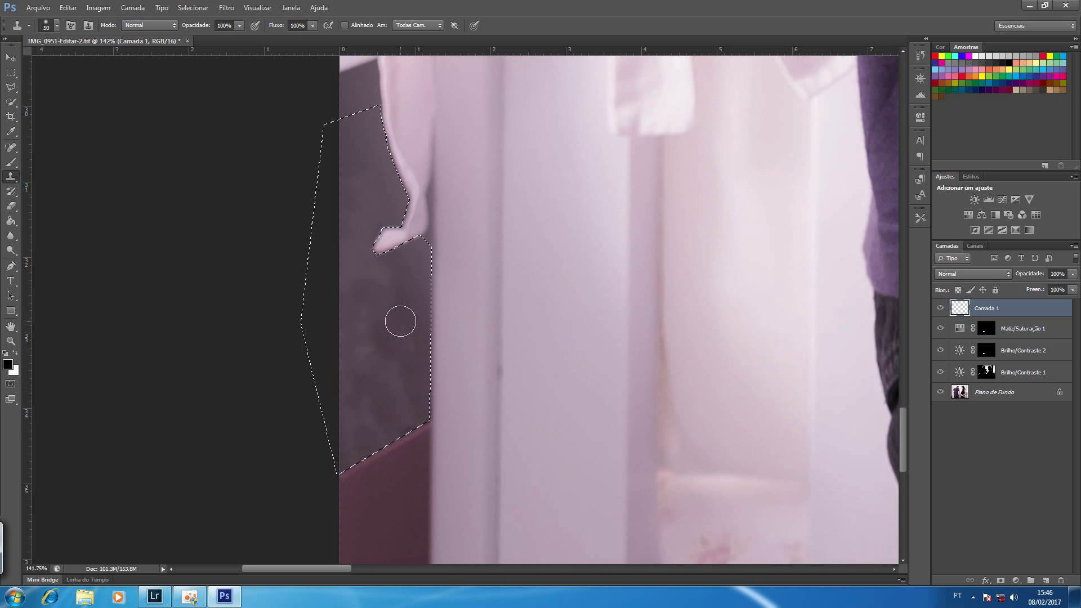
pyautogui.hotkey('ctrl', '0')
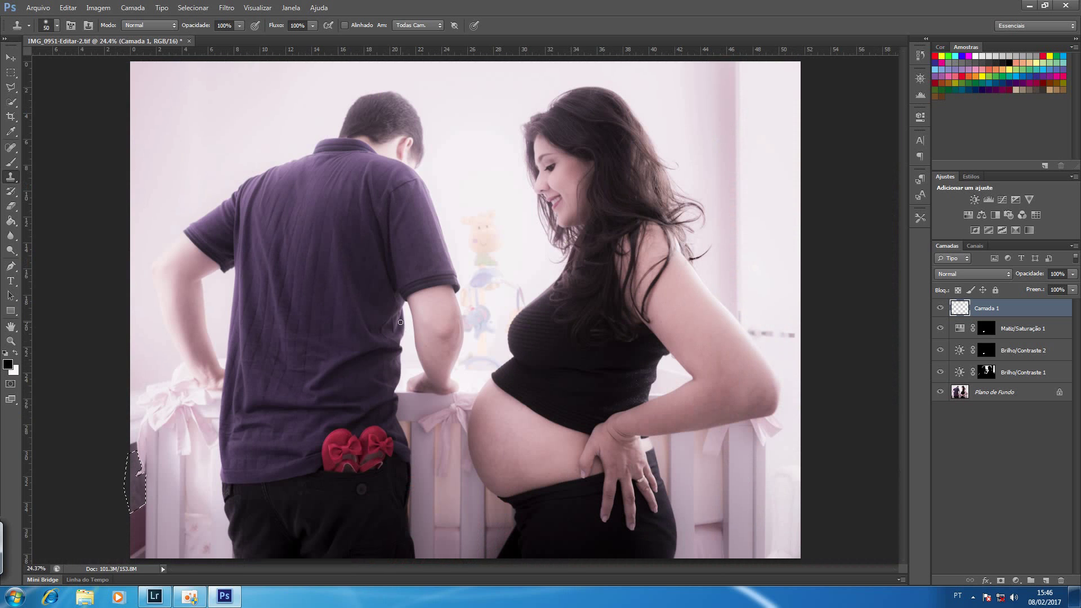
pyautogui.hotkey('ctrl', 'd')
# Step: Restore the last selection around the retouched dark gap beside the left crib post
pyautogui.click(193, 7)
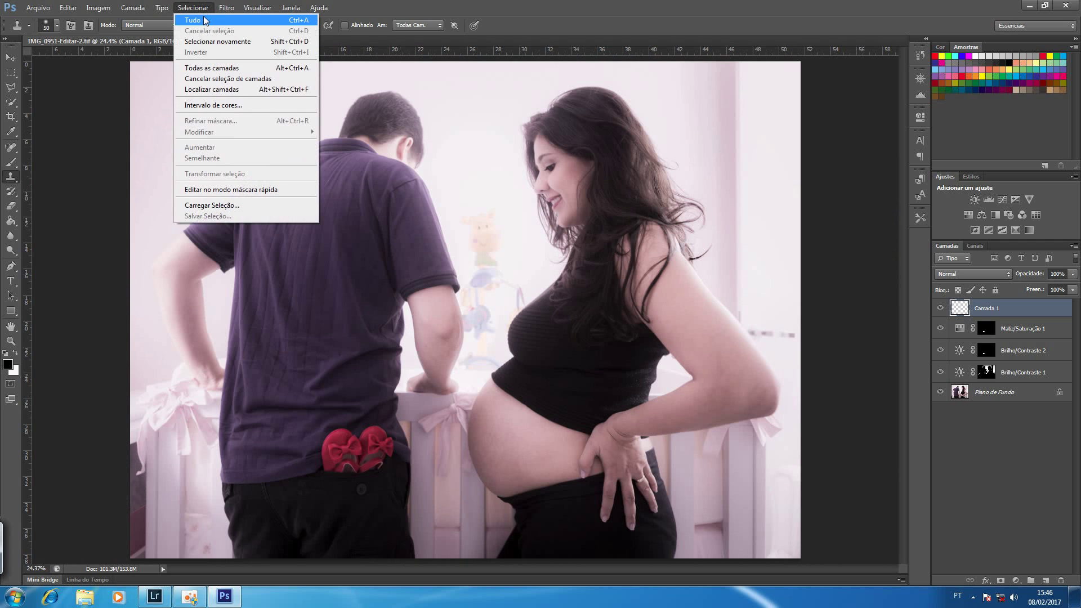
pyautogui.click(217, 42)
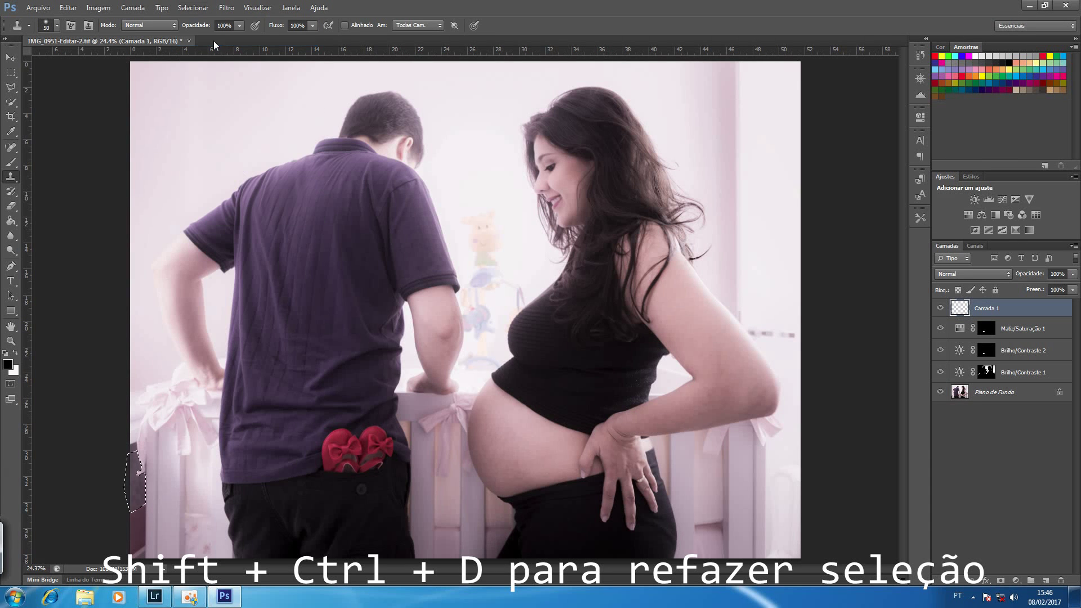
pyautogui.press('z')
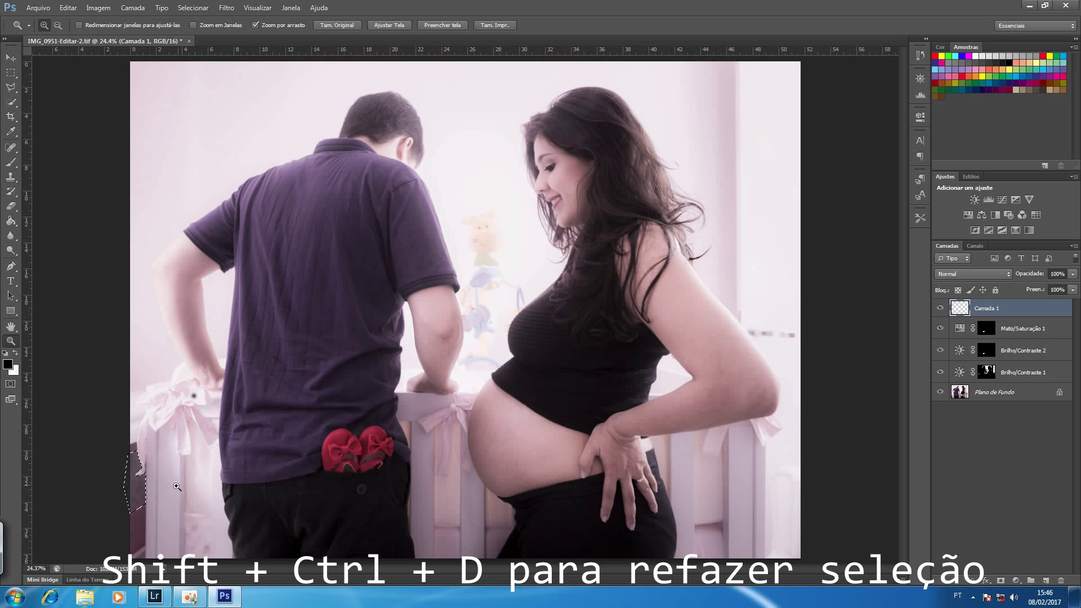
pyautogui.moveTo(130, 488)
pyautogui.mouseDown()
pyautogui.moveTo(289, 429)
pyautogui.moveTo(228, 414)
pyautogui.moveTo(410, 350)
pyautogui.moveTo(437, 261)
pyautogui.mouseUp()
pyautogui.press('s')
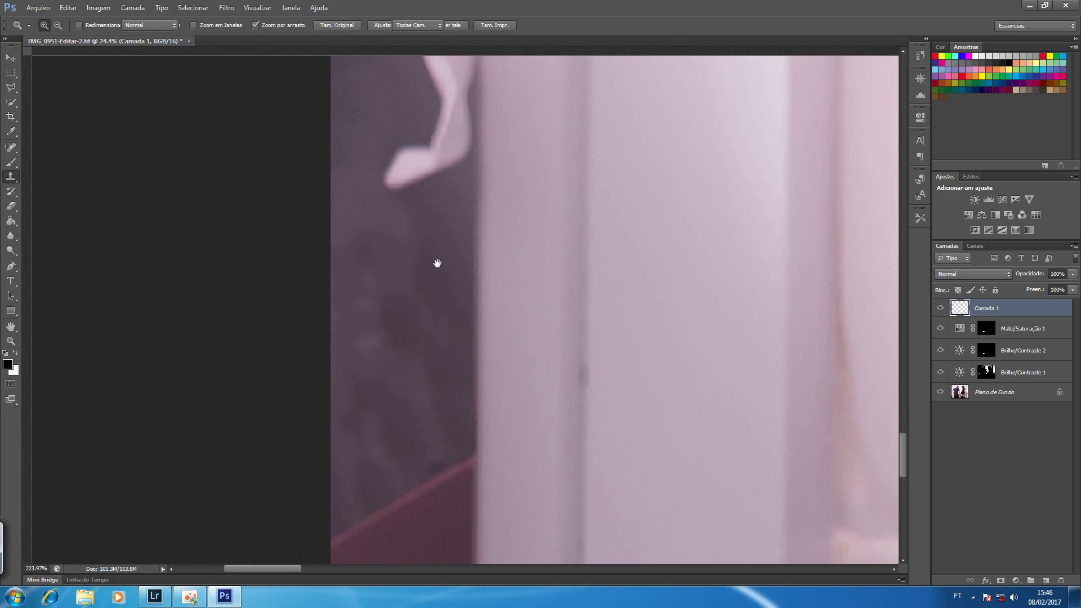
pyautogui.moveTo(438, 318); pyautogui.dragTo(404, 310)
pyautogui.press('s')
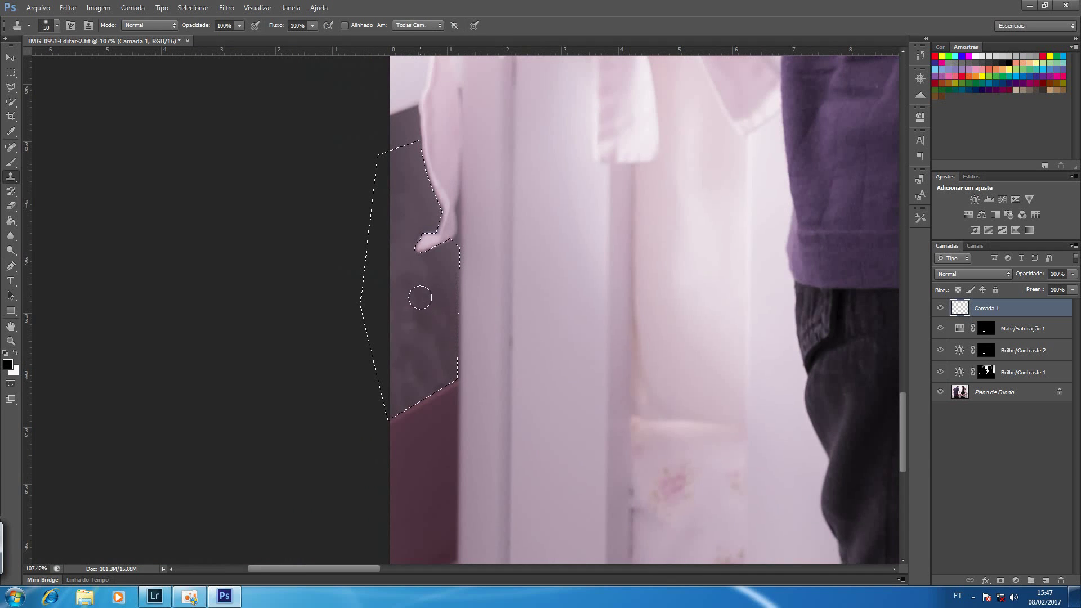
# Step: Set the brush's foreground colour to 584753, sampled from the dark wall just below the ribbon
pyautogui.press('b')
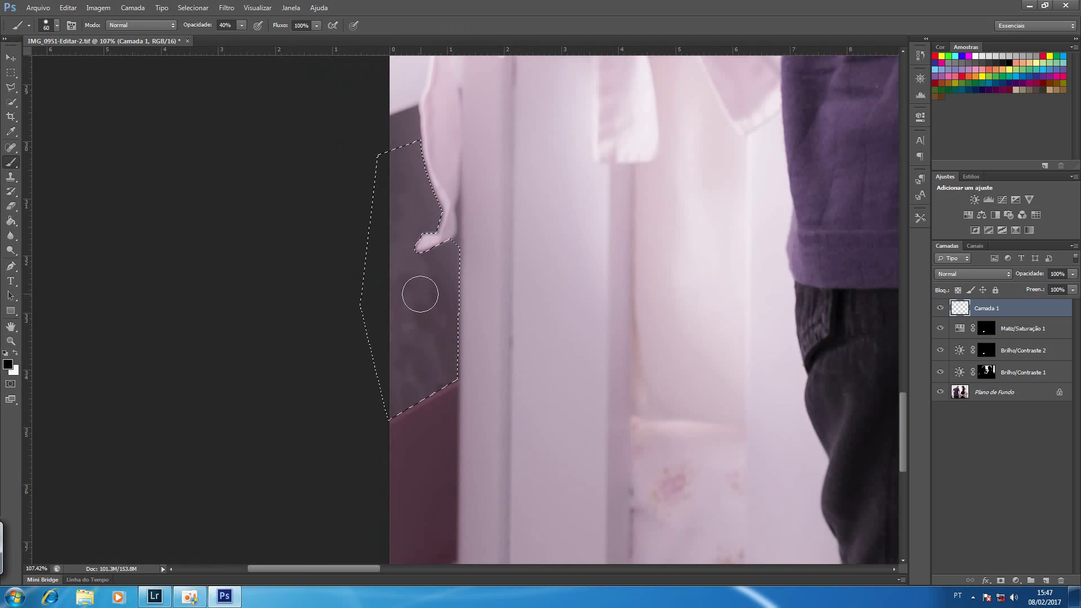
pyautogui.click(7, 363)
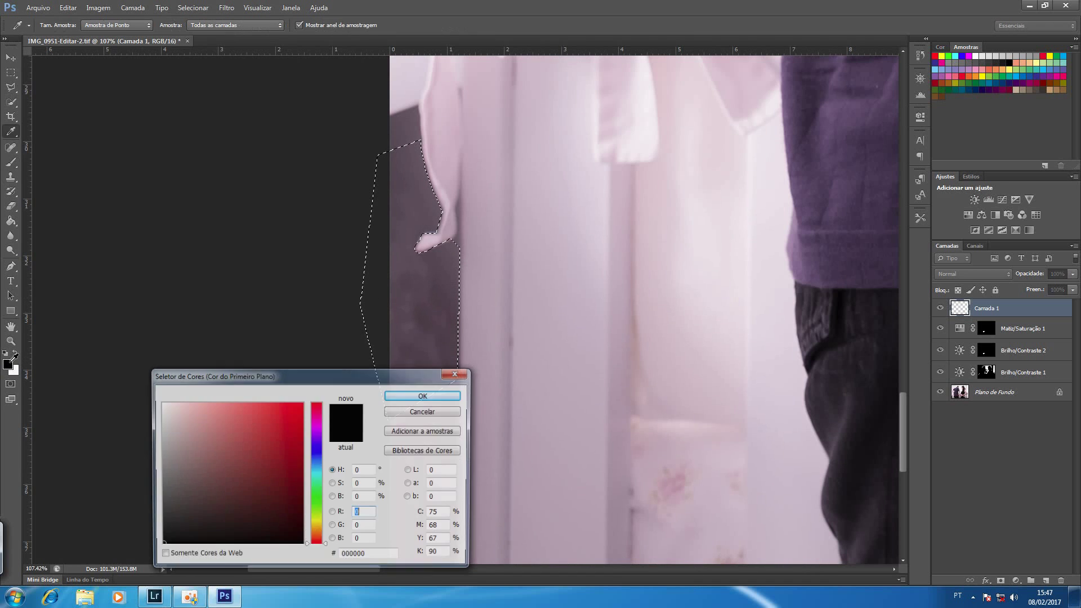
pyautogui.click(441, 267)
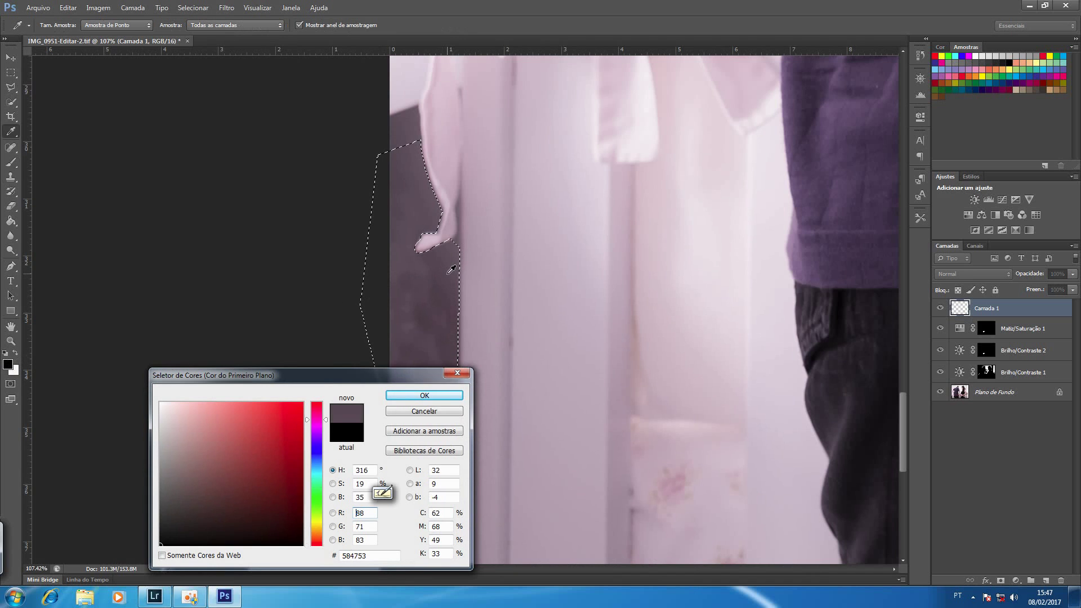
pyautogui.click(448, 396)
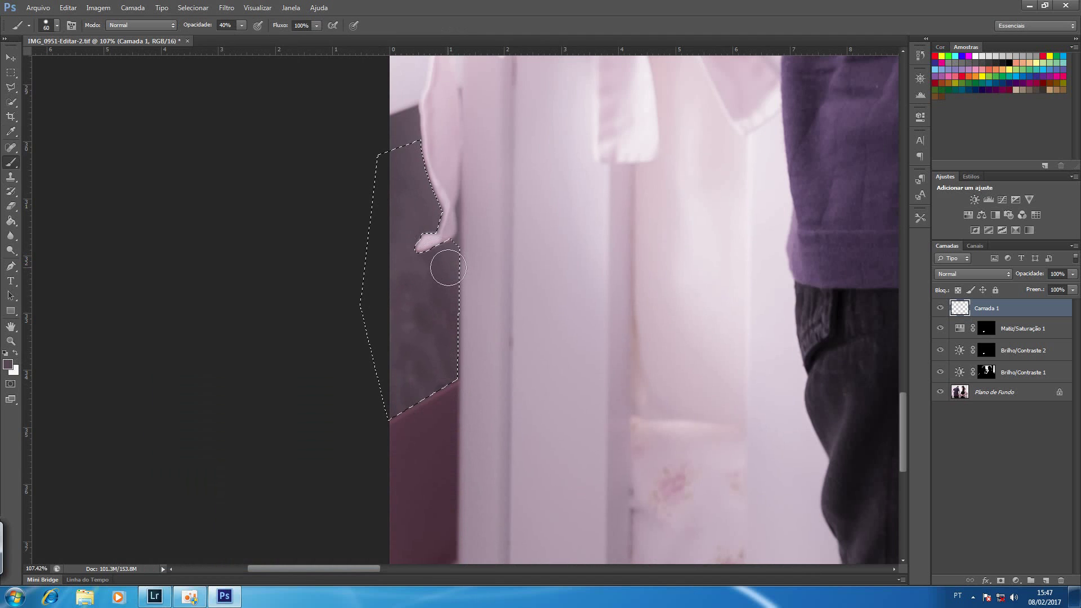
# Step: Paint the sampled colour over the selected dark wall area with a size 90 brush at 30% opacity, deselect, and show the whole photo
pyautogui.press(']')
pyautogui.press(']')
pyautogui.press(']')
pyautogui.press(']')
pyautogui.press(']')
pyautogui.press(']')
pyautogui.press(']')
pyautogui.press('[')
pyautogui.press('[')
pyautogui.press('[')
pyautogui.press('[')
pyautogui.moveTo(390, 293)
pyautogui.mouseDown()
pyautogui.moveTo(373, 434)
pyautogui.moveTo(408, 367)
pyautogui.mouseUp()
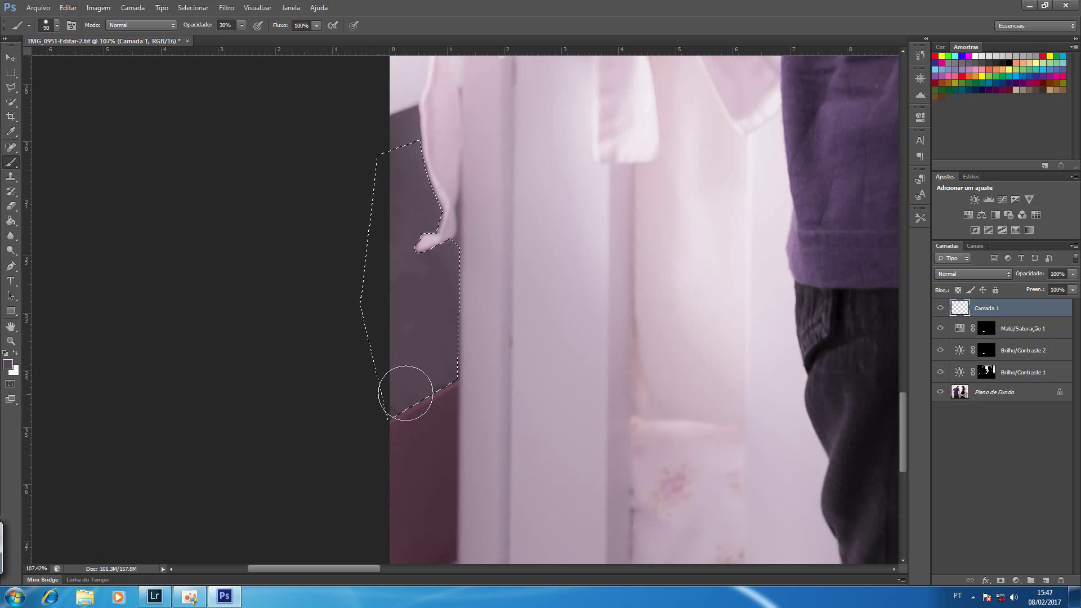
pyautogui.moveTo(408, 311)
pyautogui.mouseDown()
pyautogui.moveTo(400, 280)
pyautogui.moveTo(427, 332)
pyautogui.mouseUp()
pyautogui.moveTo(440, 395); pyautogui.dragTo(434, 387)
pyautogui.moveTo(390, 415); pyautogui.dragTo(395, 406)
pyautogui.moveTo(439, 376); pyautogui.dragTo(416, 353)
pyautogui.hotkey('ctrl', 'd')
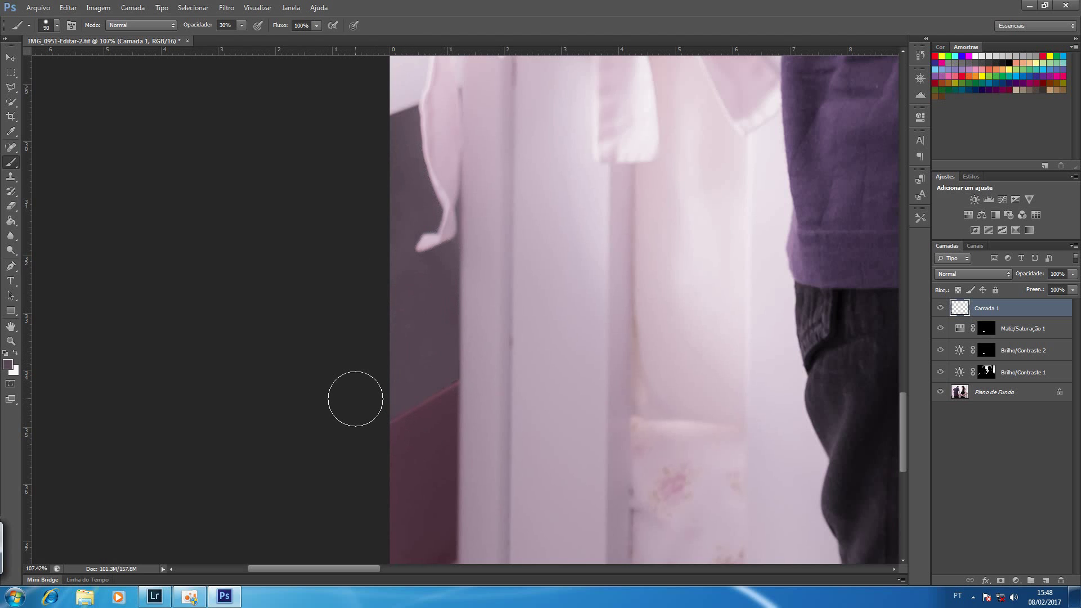
pyautogui.hotkey('ctrl', '0')
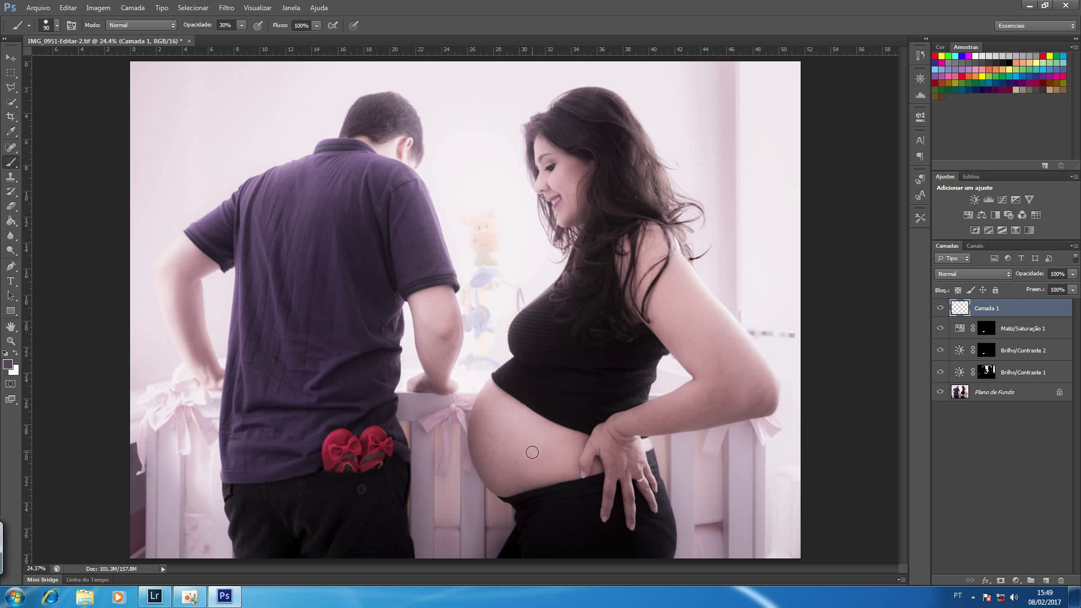
# Step: Add a new empty layer above Camada 1, and compare the photo with Camada 1 hidden and shown
pyautogui.click(1050, 563)
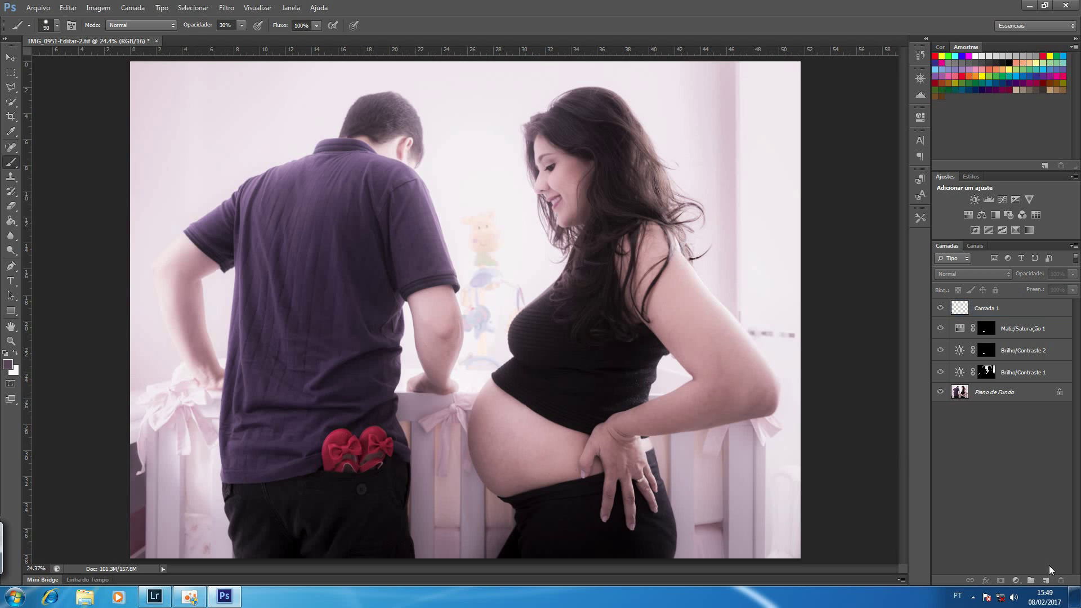
pyautogui.click(1046, 580)
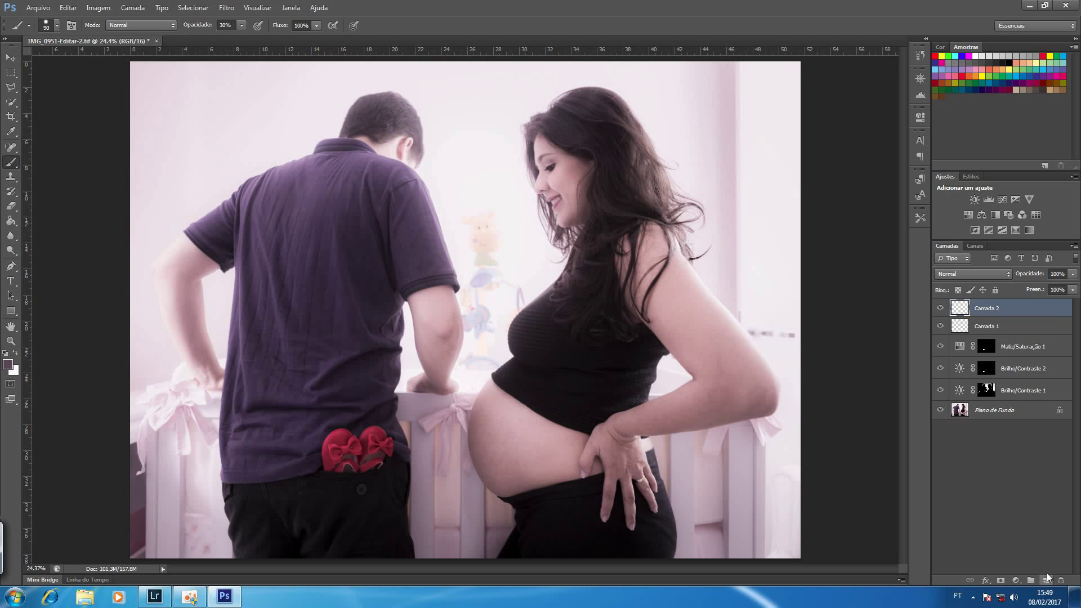
pyautogui.click(941, 327)
pyautogui.click(940, 327)
pyautogui.click(940, 326)
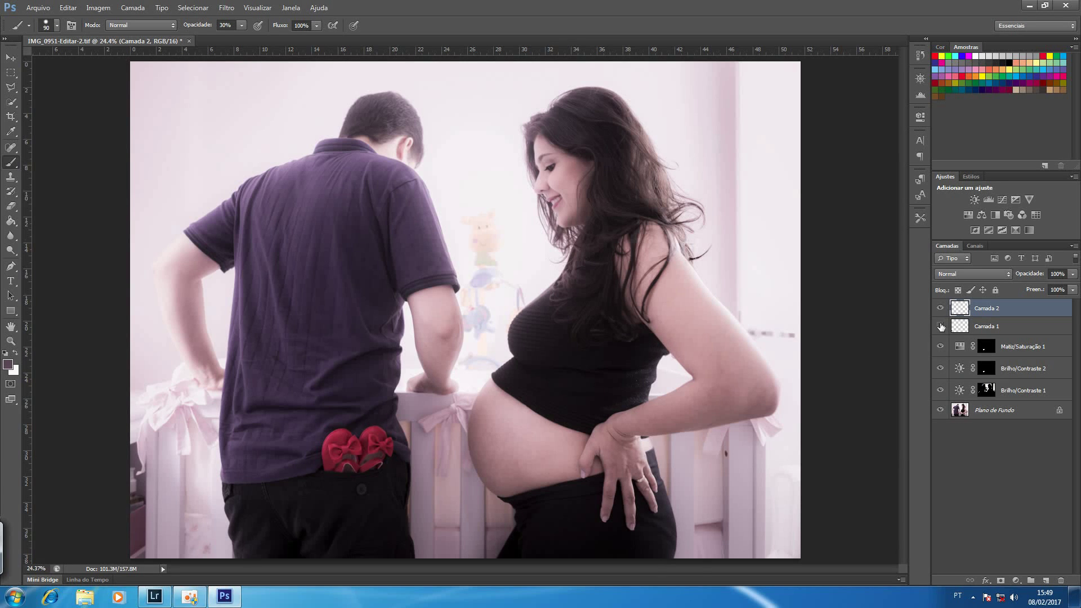
pyautogui.click(941, 326)
pyautogui.click(940, 326)
pyautogui.click(940, 328)
# Step: Heal the marks on the woman's upper arm and elbow with a size 100 content-aware Spot Healing Brush, and toggle Camada 2 to compare
pyautogui.press('z')
pyautogui.moveTo(722, 348)
pyautogui.mouseDown()
pyautogui.moveTo(755, 345)
pyautogui.moveTo(752, 332)
pyautogui.mouseUp()
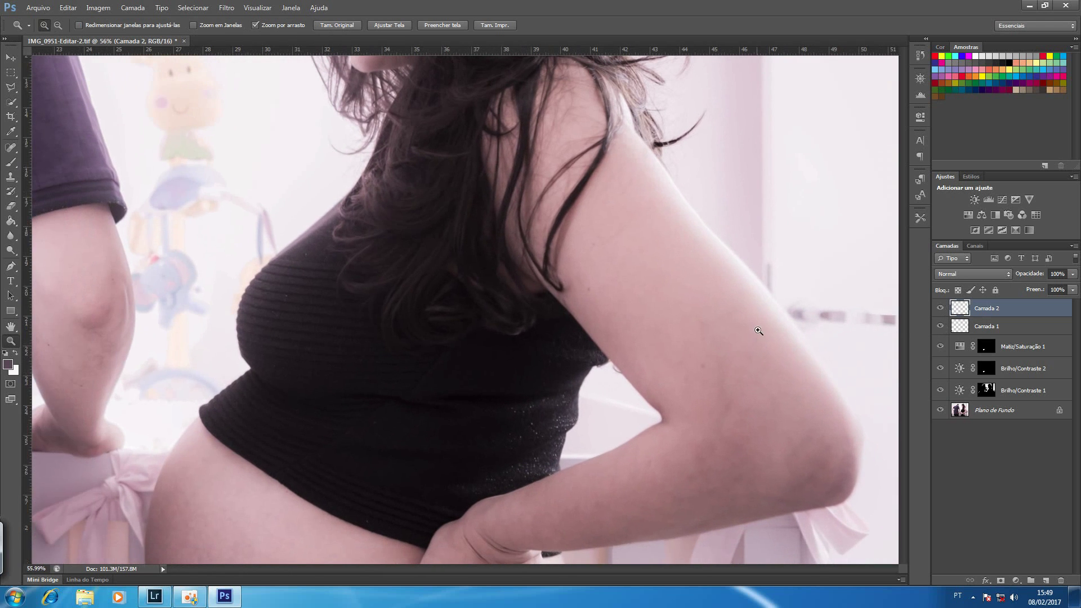
pyautogui.press('b')
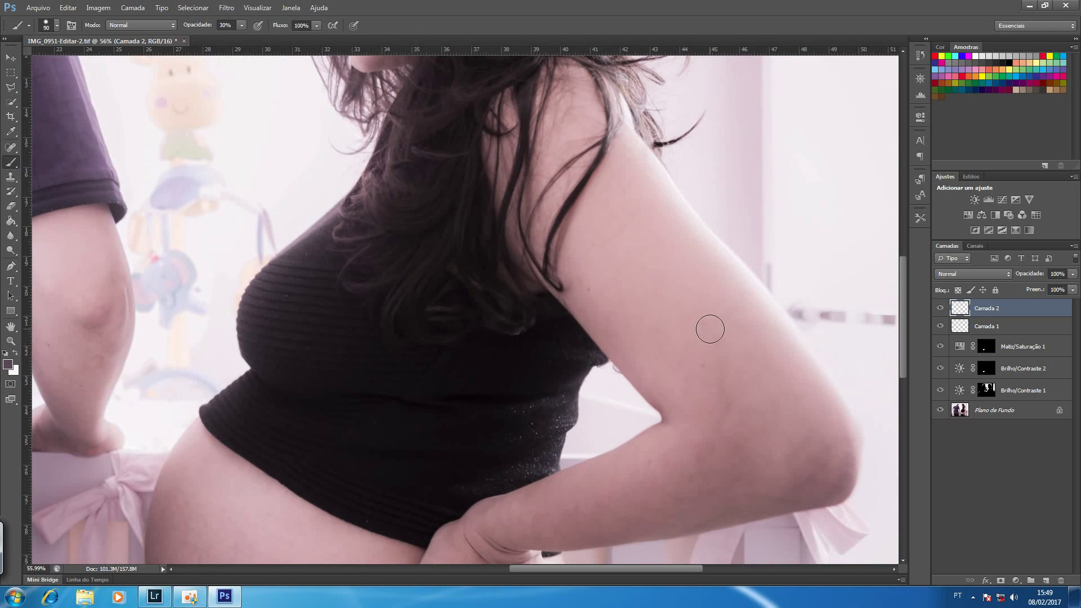
pyautogui.press('s')
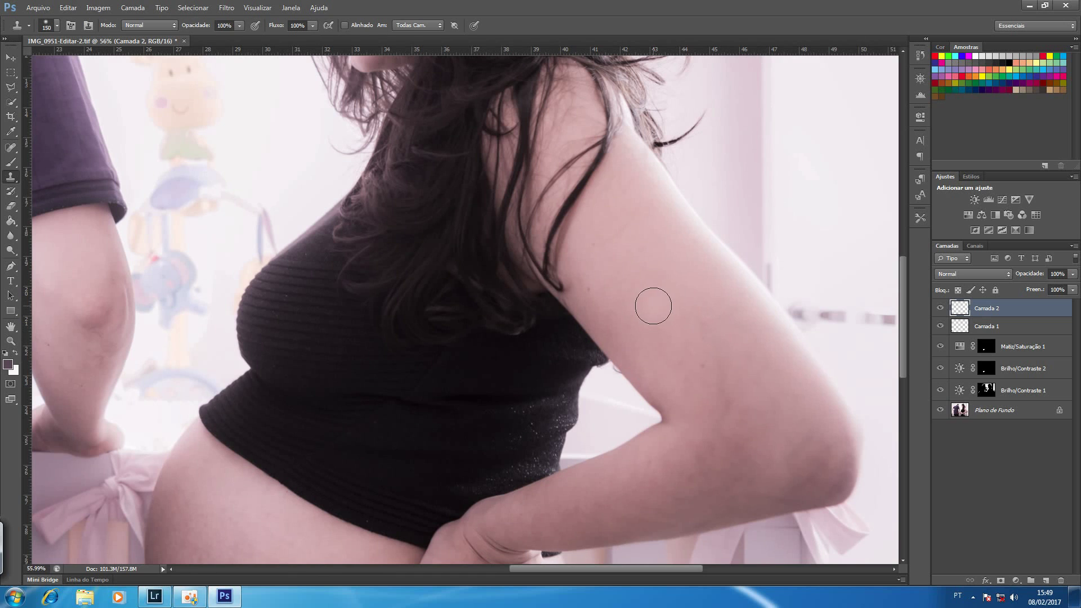
pyautogui.moveTo(10, 147); pyautogui.dragTo(11, 148)
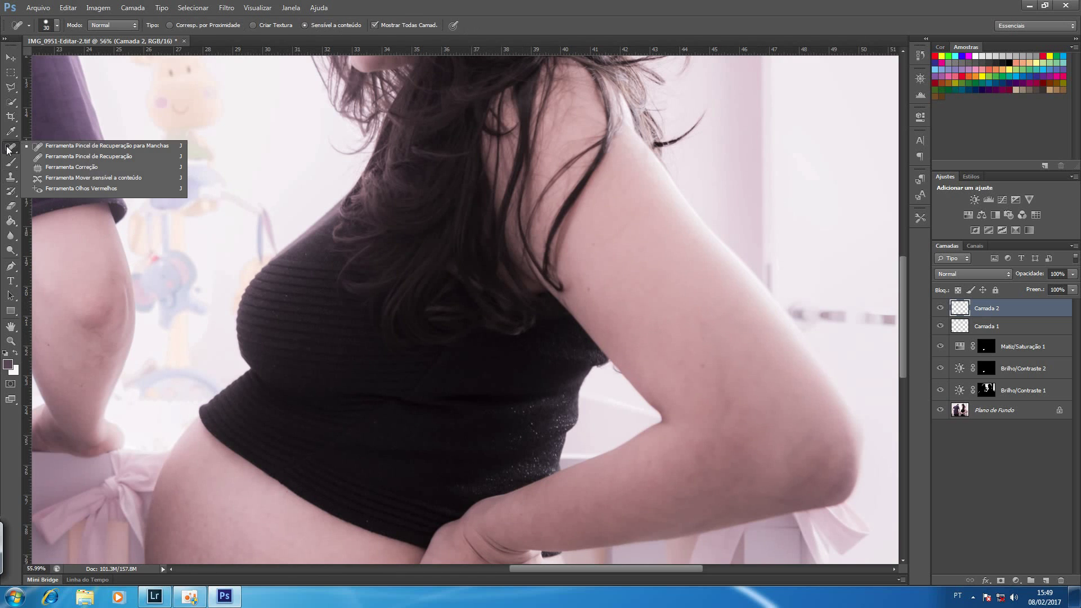
pyautogui.click(55, 149)
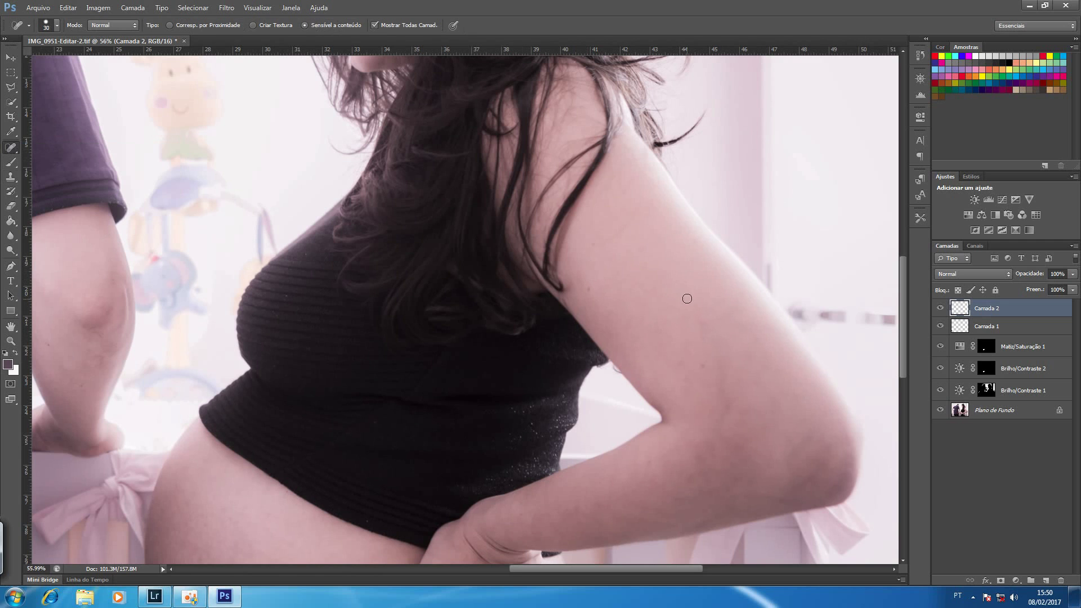
pyautogui.press(']')
pyautogui.press(']')
pyautogui.press(']')
pyautogui.press(']')
pyautogui.moveTo(716, 350)
pyautogui.mouseDown()
pyautogui.moveTo(717, 390)
pyautogui.moveTo(727, 381)
pyautogui.moveTo(711, 356)
pyautogui.mouseUp()
pyautogui.moveTo(724, 394)
pyautogui.mouseDown()
pyautogui.moveTo(726, 411)
pyautogui.moveTo(738, 402)
pyautogui.mouseUp()
pyautogui.moveTo(804, 426); pyautogui.dragTo(790, 451)
pyautogui.moveTo(708, 425)
pyautogui.mouseDown()
pyautogui.moveTo(697, 447)
pyautogui.moveTo(721, 433)
pyautogui.mouseUp()
pyautogui.click(940, 309)
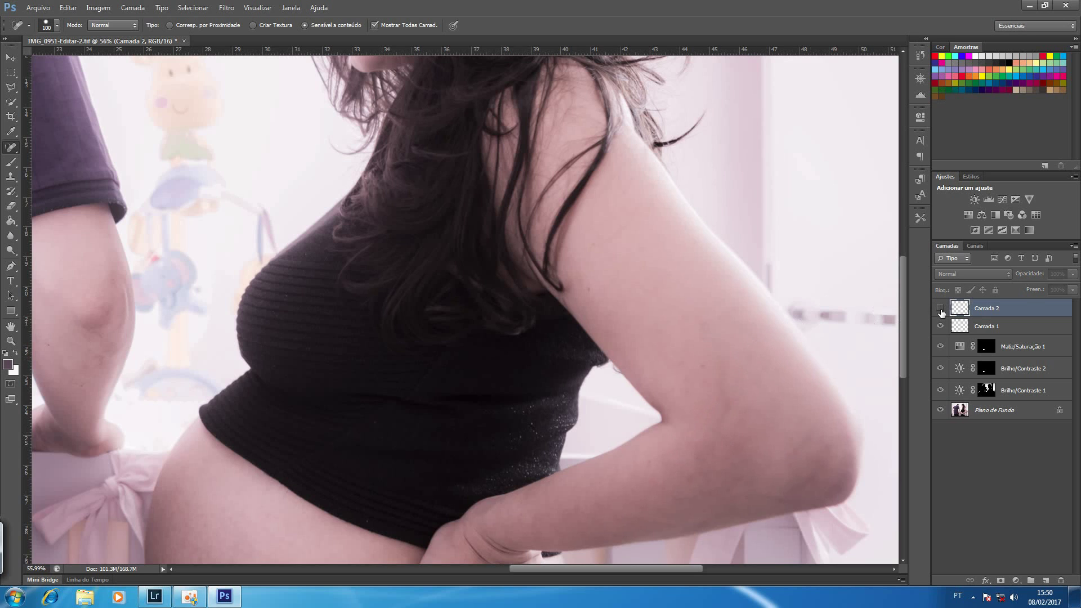
pyautogui.click(940, 309)
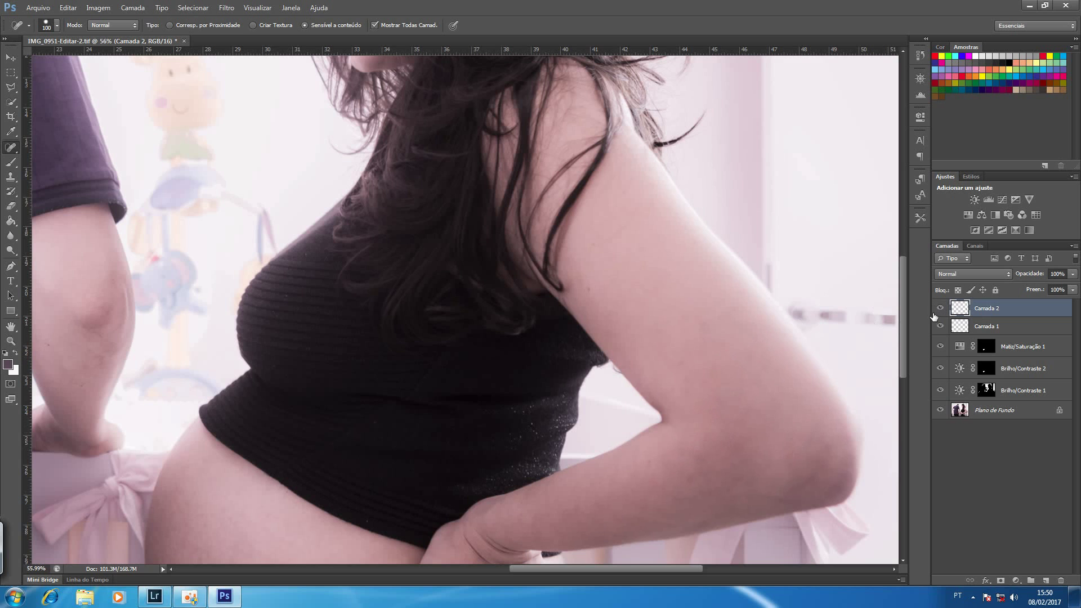
# Step: Heal the blotchy skin on the upper front of the belly with the Spot Healing Brush at size 200
pyautogui.press('space')
pyautogui.moveTo(486, 431)
pyautogui.mouseDown()
pyautogui.moveTo(574, 323)
pyautogui.moveTo(558, 319)
pyautogui.mouseUp()
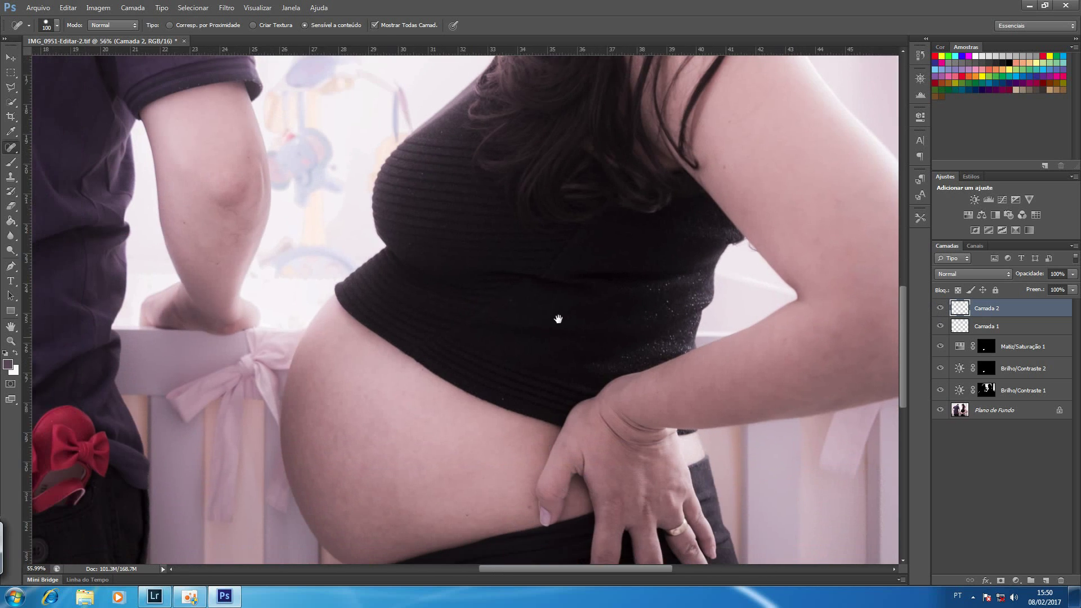
pyautogui.press(']')
pyautogui.press(']')
pyautogui.press(']')
pyautogui.press(']')
pyautogui.moveTo(394, 376)
pyautogui.mouseDown()
pyautogui.moveTo(404, 442)
pyautogui.moveTo(434, 483)
pyautogui.moveTo(390, 380)
pyautogui.moveTo(418, 453)
pyautogui.moveTo(415, 430)
pyautogui.mouseUp()
pyautogui.moveTo(398, 391); pyautogui.dragTo(396, 380)
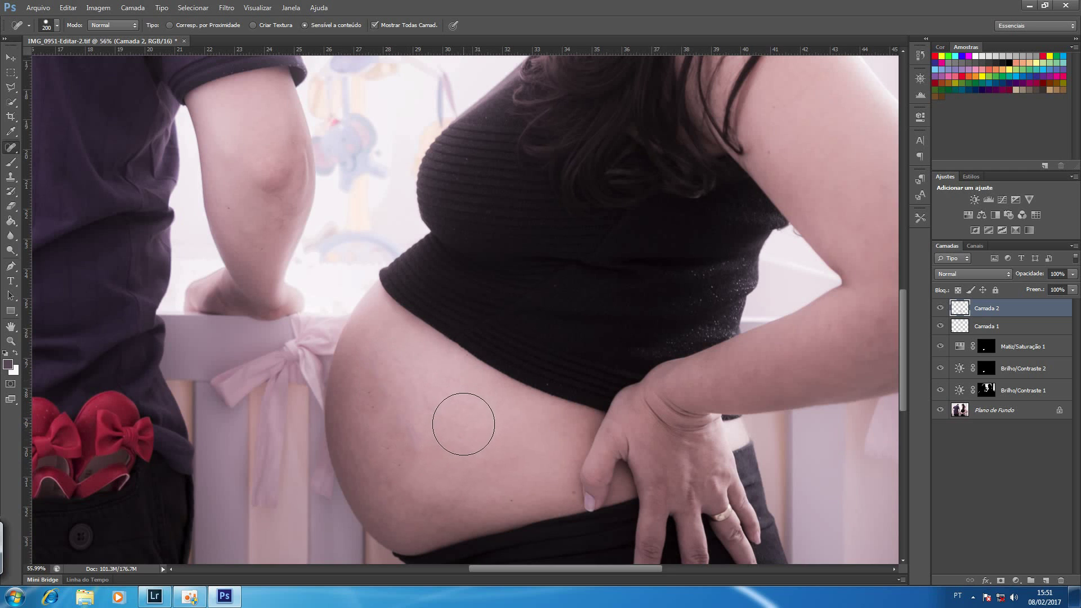
# Step: Sample belly skin with the Clone Stamp, set it to size 400 and 30% opacity, and undo the trial dab
pyautogui.press('s')
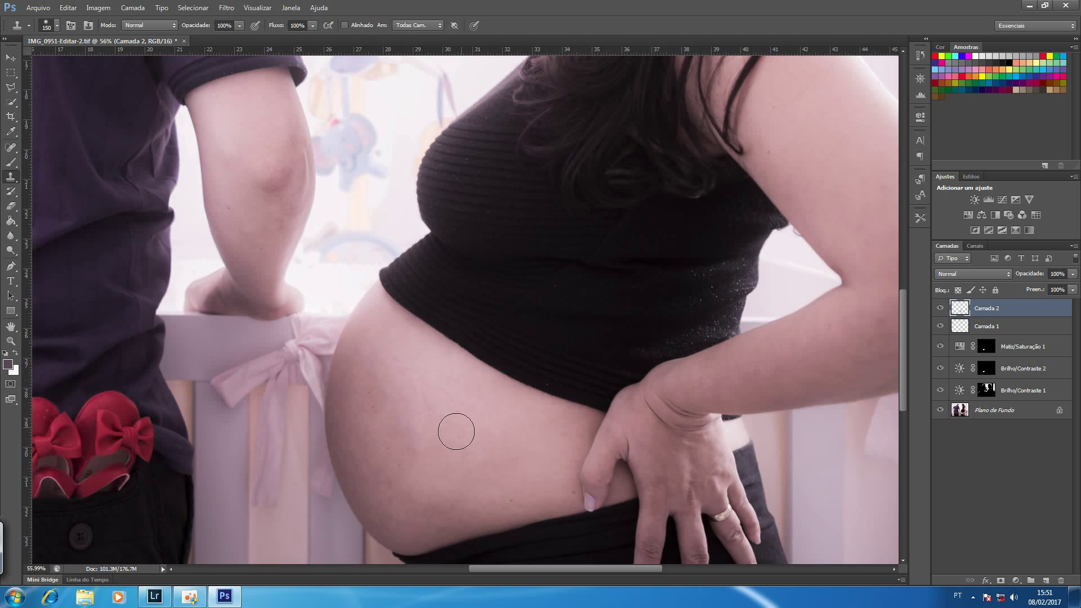
pyautogui.rightClick(11, 175)
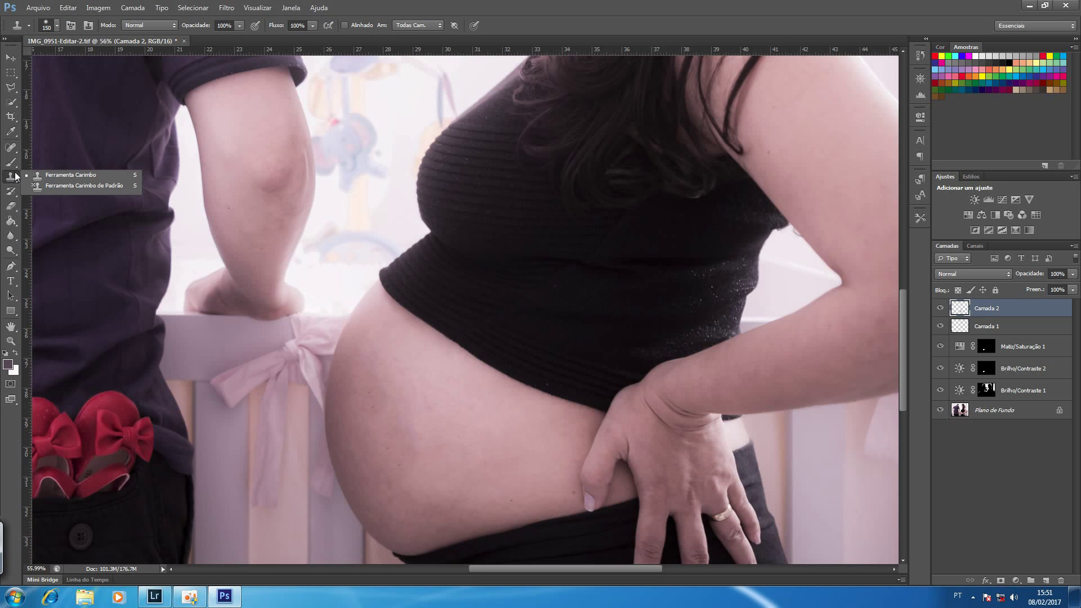
pyautogui.click(45, 176)
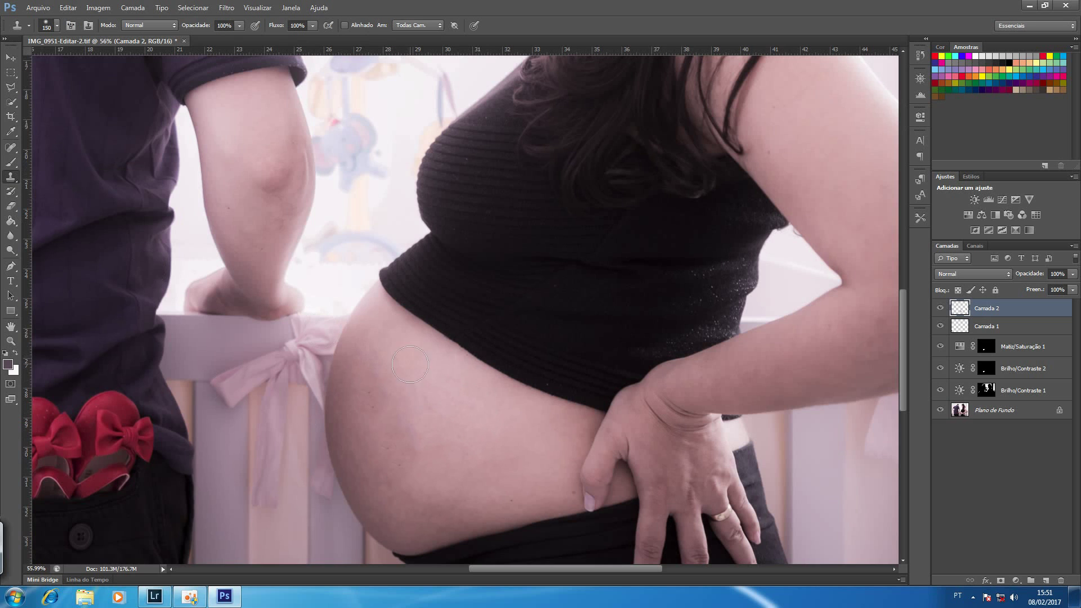
pyautogui.keyDown('alt'); pyautogui.click(419, 398); pyautogui.keyUp('alt')
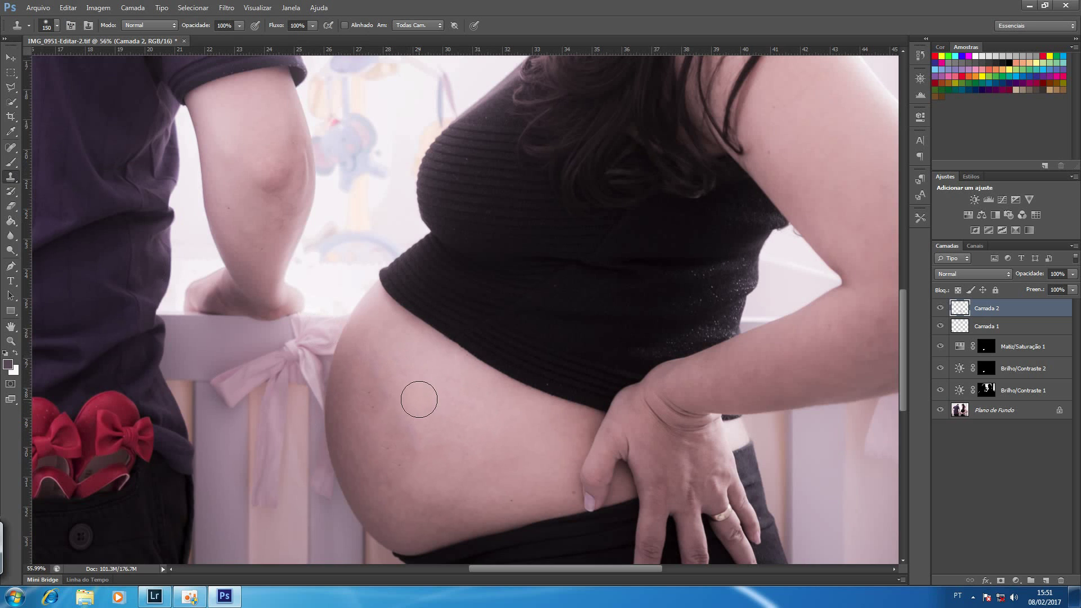
pyautogui.click(378, 396)
pyautogui.press(']')
pyautogui.press(']')
pyautogui.press('3')
pyautogui.press(']')
pyautogui.press(']')
pyautogui.press('[')
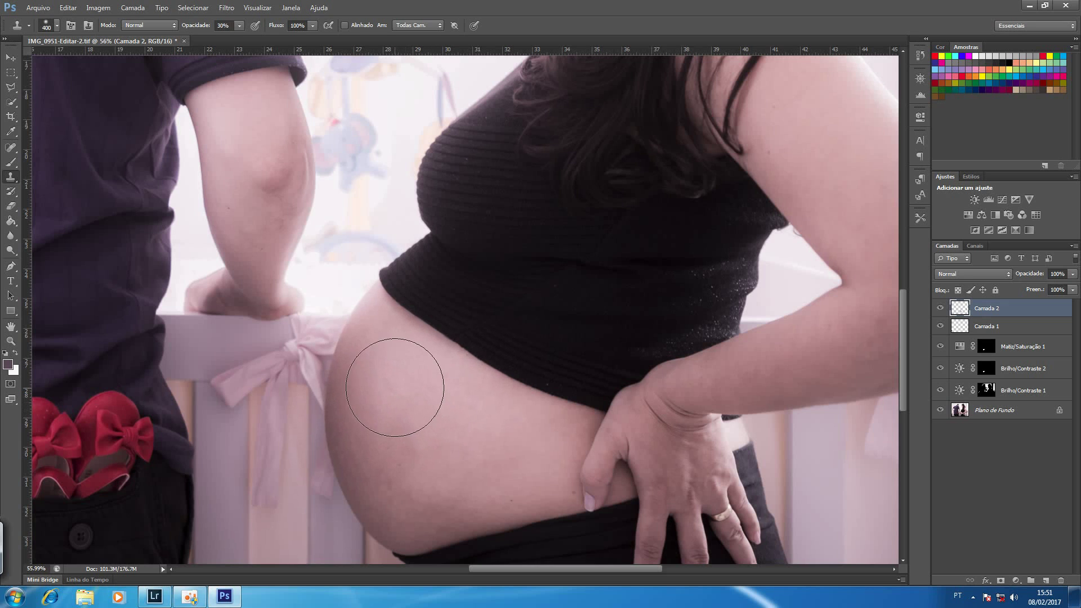
pyautogui.click(393, 416)
pyautogui.hotkey('ctrl', 'z')
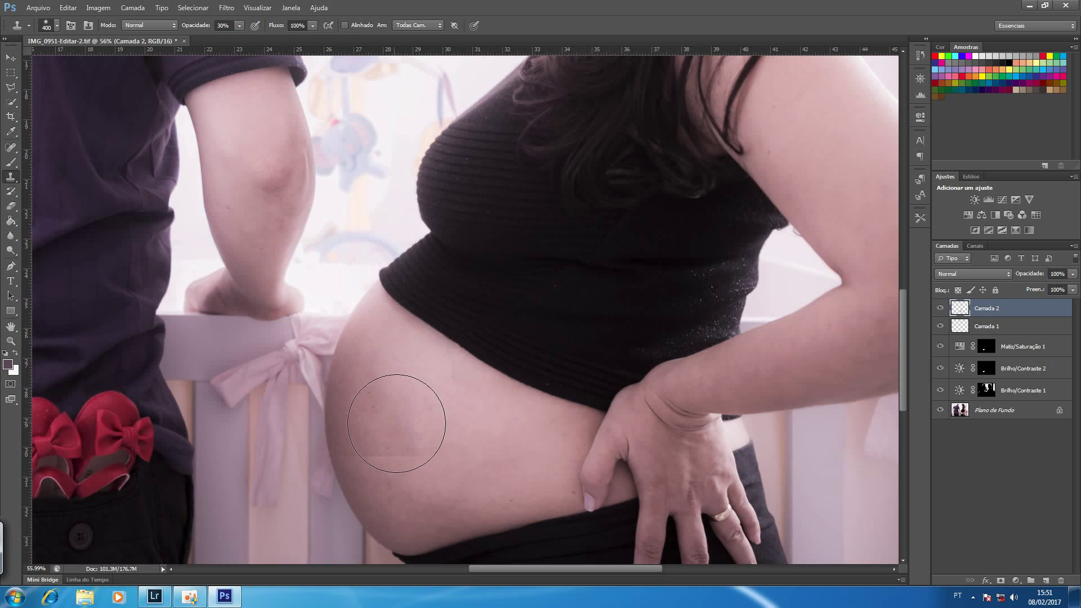
# Step: Clone smooth skin over the middle and lower belly, undo the stray dab on the black top, and toggle Camada 2 to compare
pyautogui.moveTo(414, 451)
pyautogui.mouseDown()
pyautogui.moveTo(452, 489)
pyautogui.moveTo(484, 465)
pyautogui.moveTo(475, 444)
pyautogui.moveTo(488, 455)
pyautogui.mouseUp()
pyautogui.click(436, 481)
pyautogui.click(459, 310)
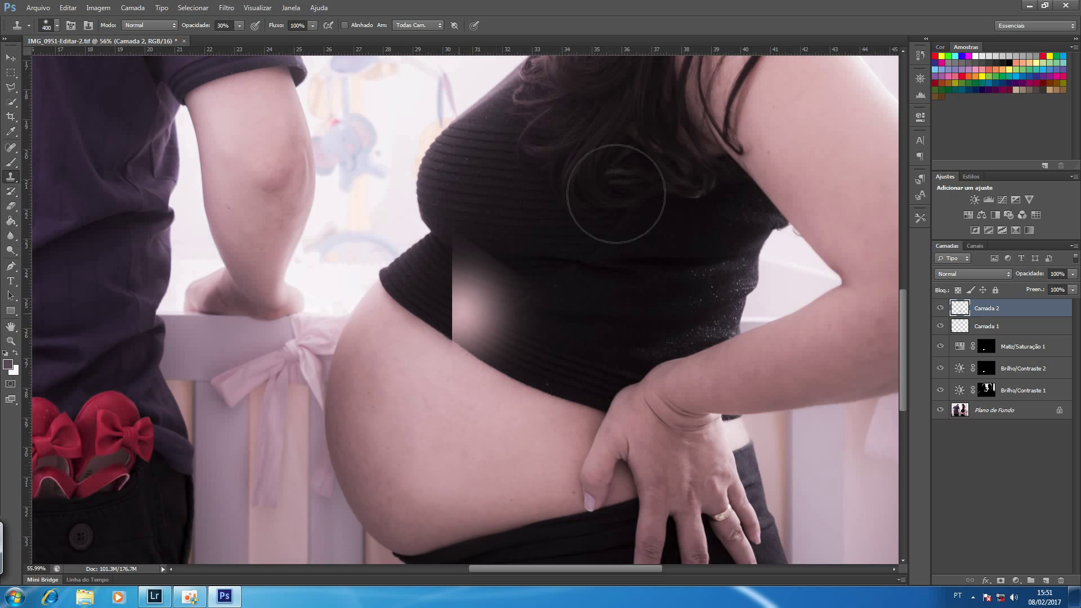
pyautogui.hotkey('ctrl', 'z')
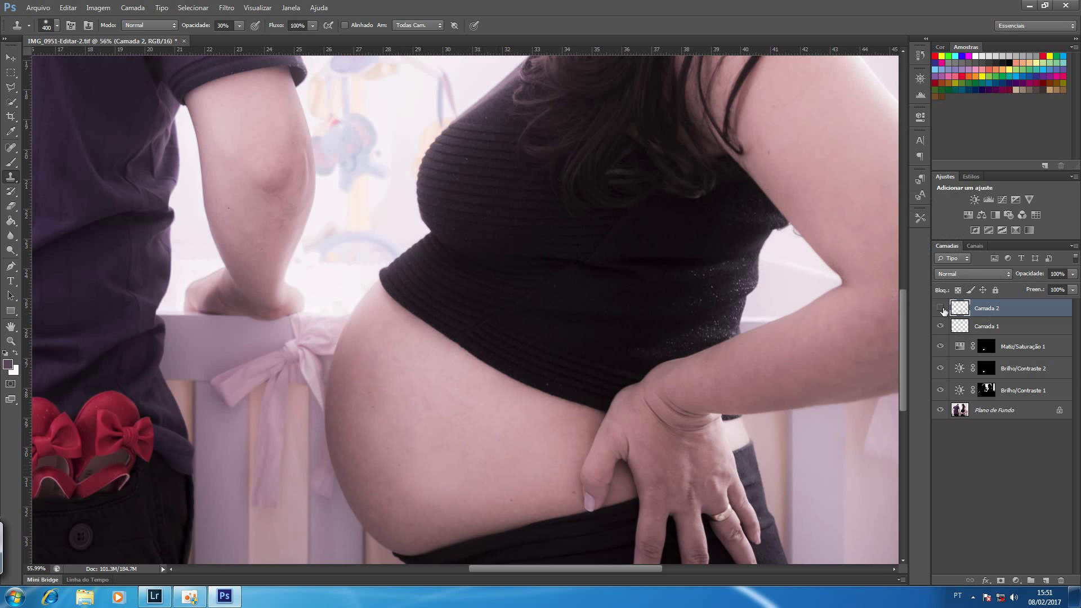
pyautogui.click(942, 309)
pyautogui.click(941, 309)
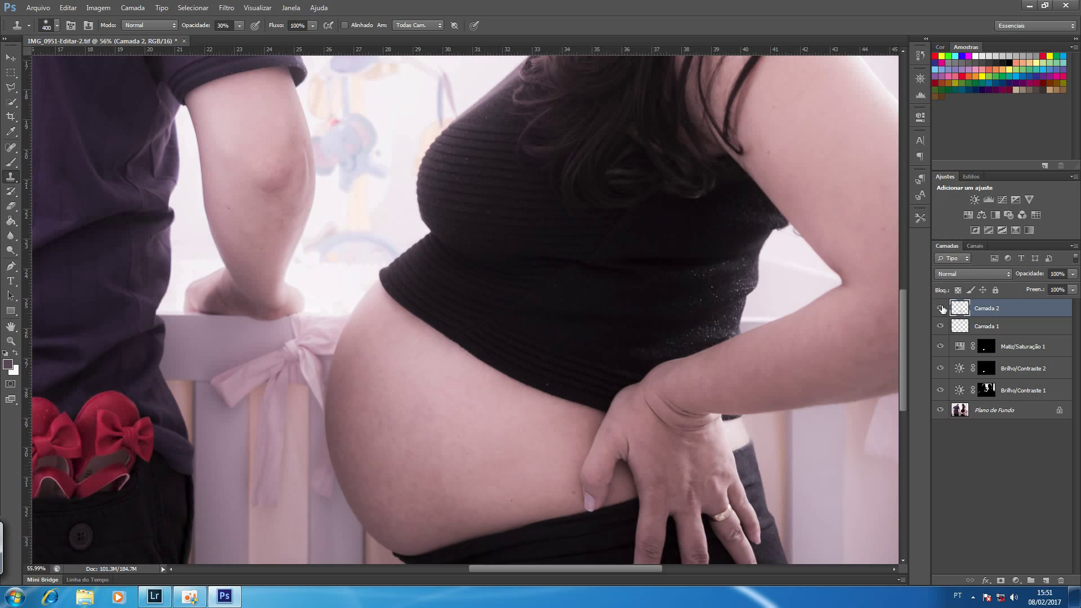
# Step: Even out the skin around the woman's elbow with a size 400 Clone Stamp at 30% opacity, and toggle Camada 2 to compare
pyautogui.moveTo(813, 313); pyautogui.dragTo(620, 365)
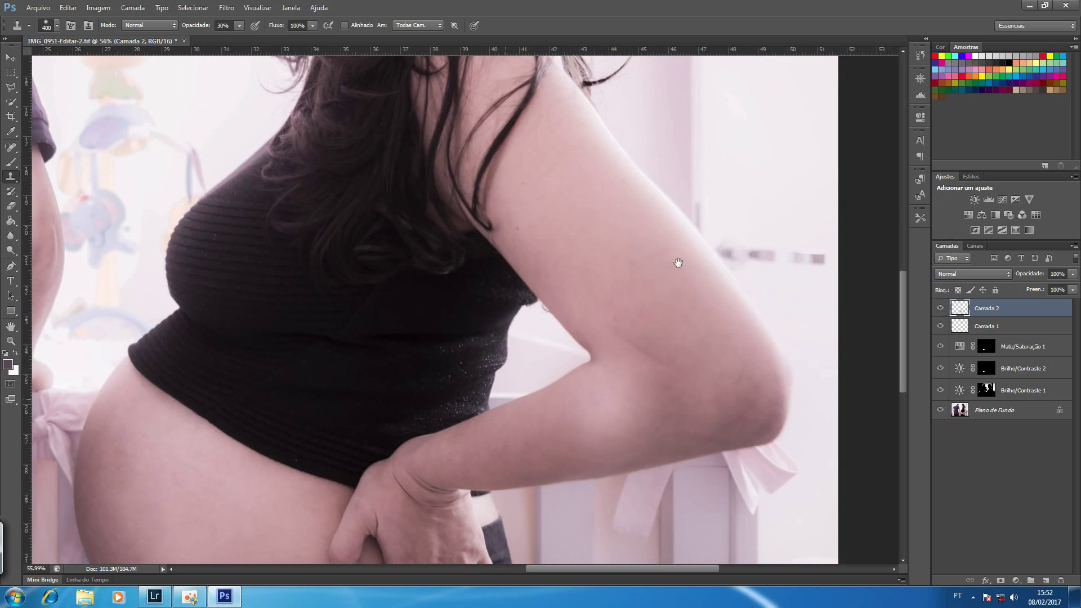
pyautogui.press('[')
pyautogui.press('[')
pyautogui.press('[')
pyautogui.press(']')
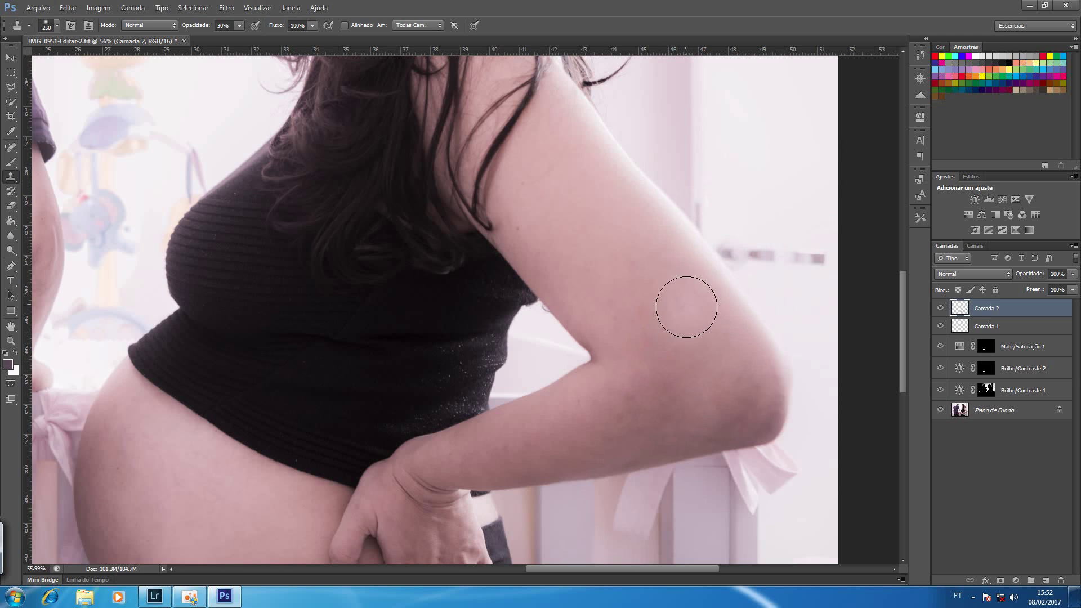
pyautogui.press(']')
pyautogui.press(']')
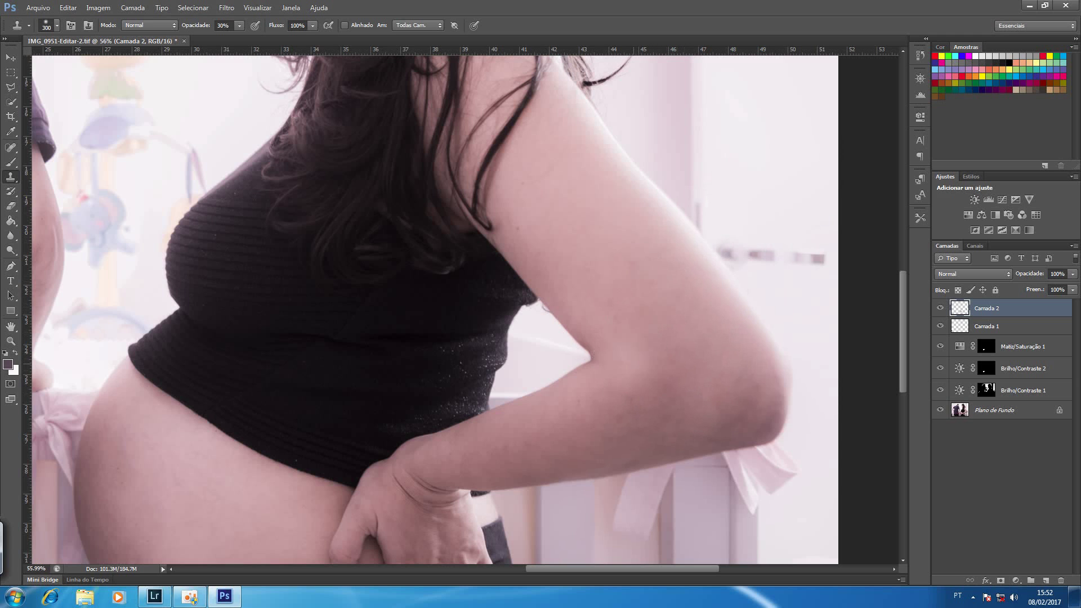
pyautogui.moveTo(661, 381)
pyautogui.mouseDown()
pyautogui.moveTo(642, 390)
pyautogui.moveTo(721, 362)
pyautogui.moveTo(725, 372)
pyautogui.mouseUp()
pyautogui.click(722, 368)
pyautogui.click(722, 368)
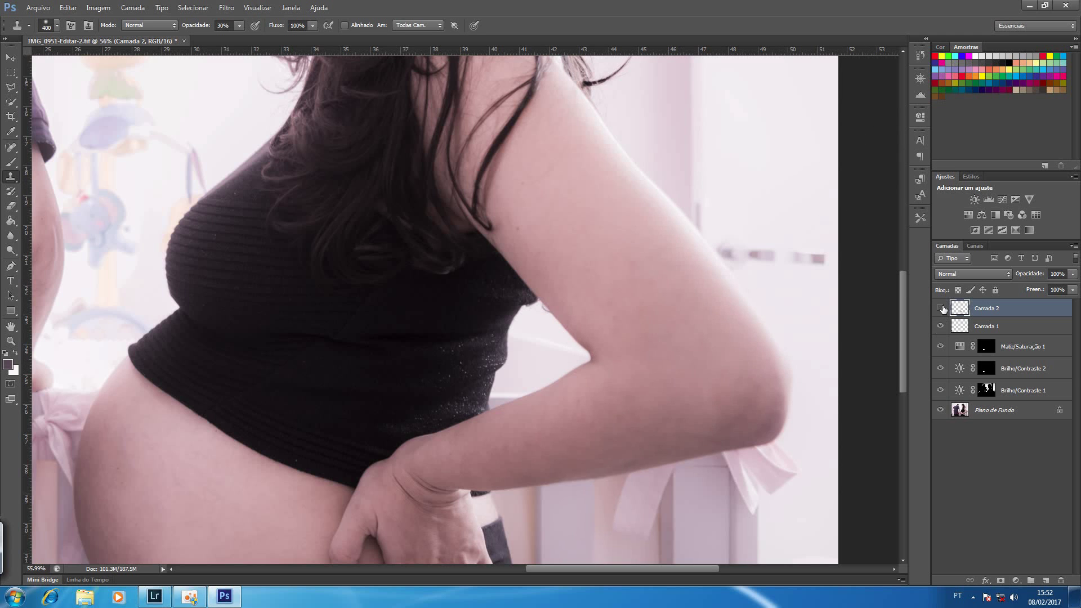
pyautogui.click(940, 308)
pyautogui.click(941, 308)
# Step: Compare the whole photo with only the background layer shown against all layers shown
pyautogui.hotkey('ctrl', '0')
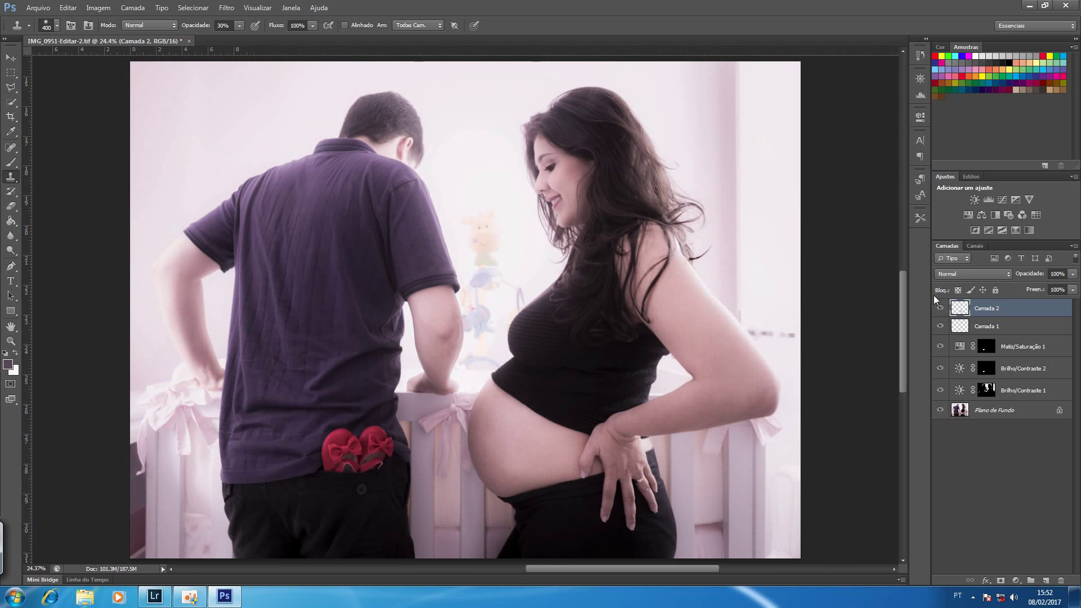
pyautogui.keyDown('alt'); pyautogui.click(940, 411); pyautogui.keyUp('alt')
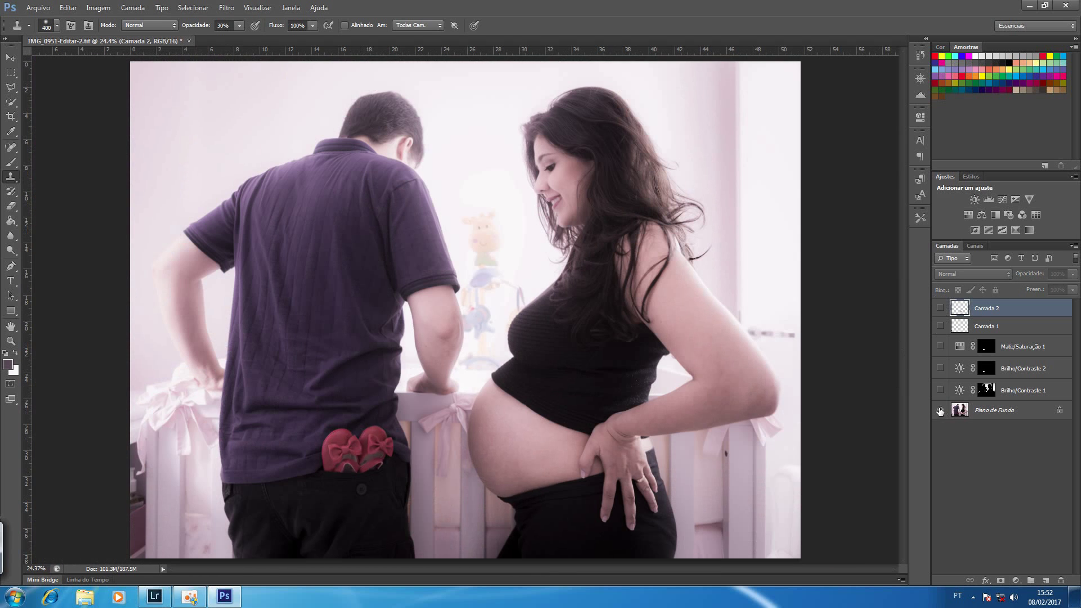
pyautogui.keyDown('alt'); pyautogui.click(940, 410); pyautogui.keyUp('alt')
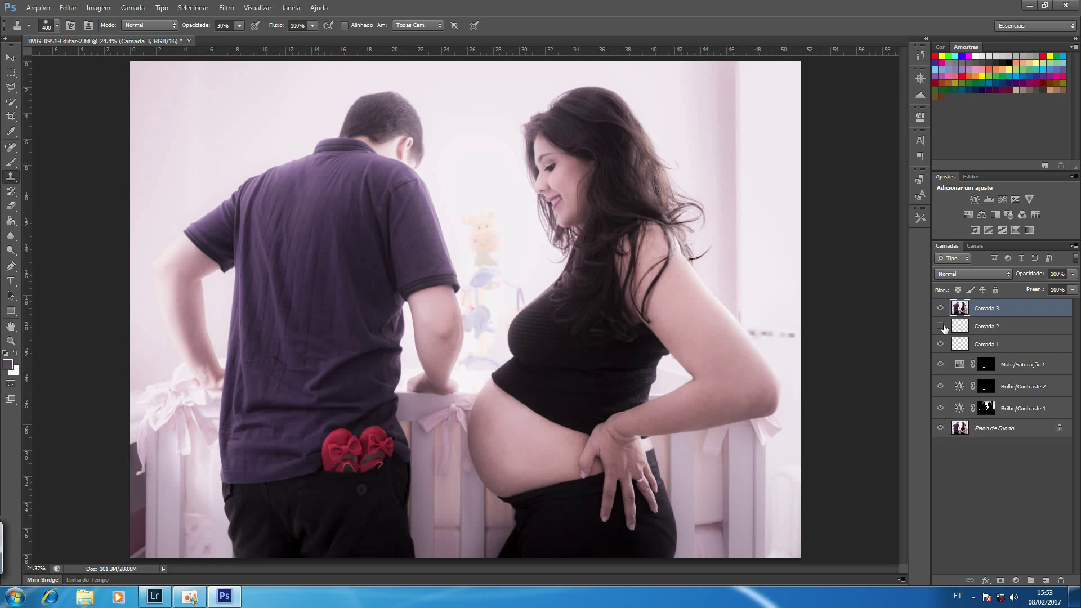
# Step: Toggle the visibility of Camada 2 and Matiz/Saturação 1 to compare the retouching, leaving all layers shown
pyautogui.click(939, 364)
pyautogui.click(940, 326)
pyautogui.click(940, 365)
# Step: Choose the Dodge tool (Subexposição) at size 175, midtones and 30% exposure, test it on the woman's upper arm, and undo the stroke
pyautogui.click(10, 251)
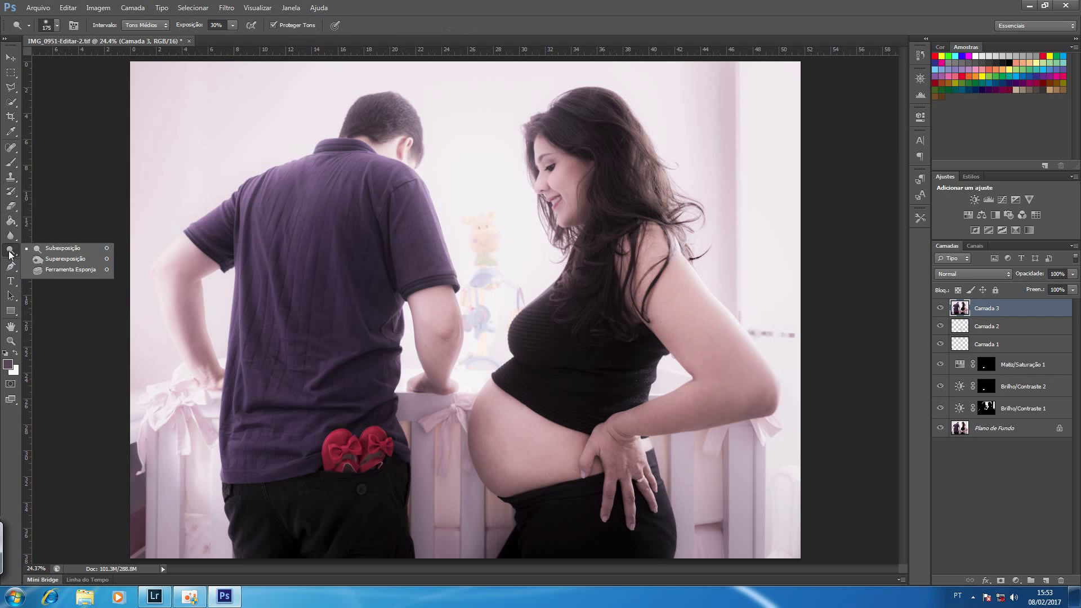
pyautogui.click(63, 249)
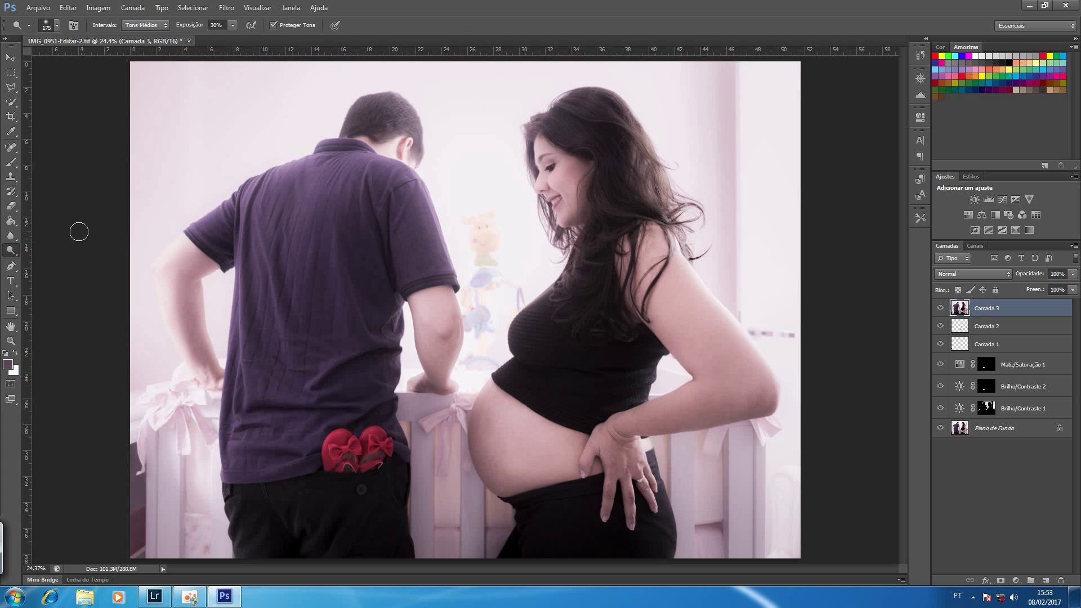
pyautogui.moveTo(701, 352)
pyautogui.mouseDown()
pyautogui.moveTo(702, 333)
pyautogui.moveTo(730, 367)
pyautogui.moveTo(719, 359)
pyautogui.moveTo(728, 355)
pyautogui.mouseUp()
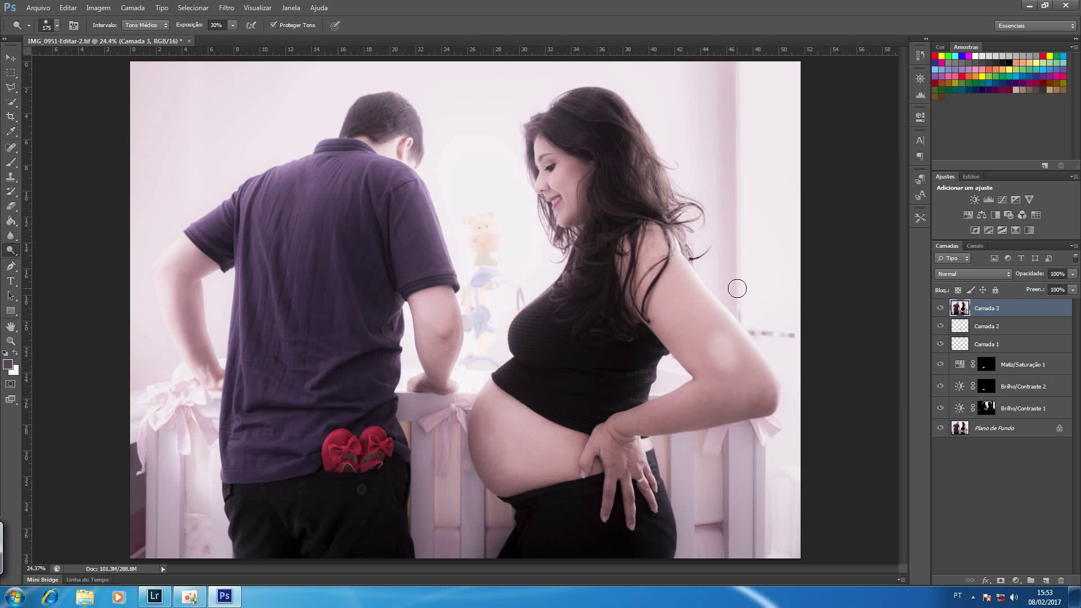
pyautogui.hotkey('ctrl', 'z')
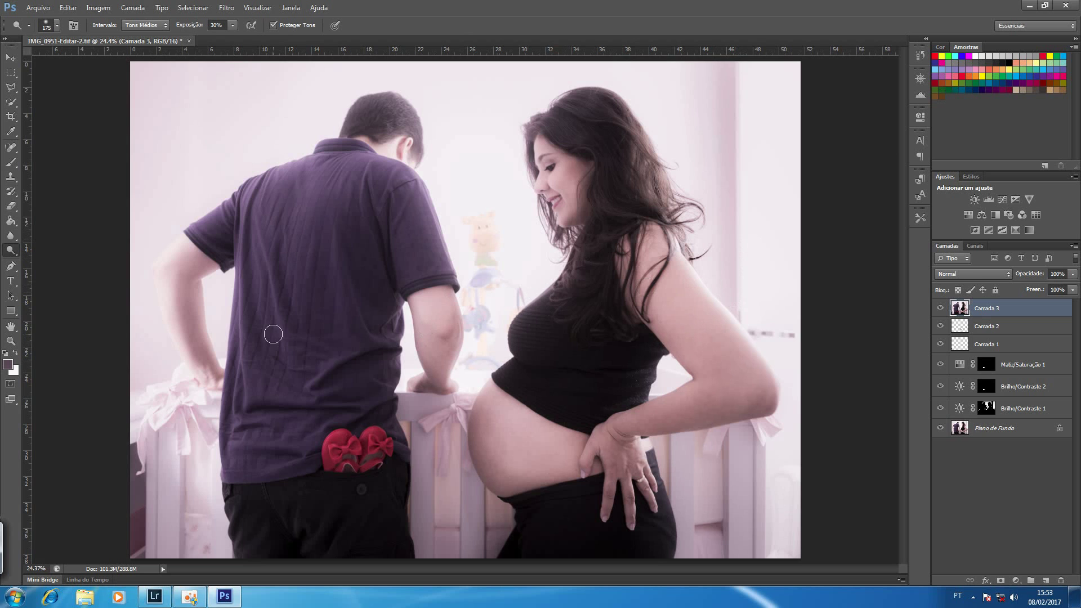
# Step: Try the Burn tool (Superexposição) against the Dodge tool on the woman's upper arm, and undo the trial strokes
pyautogui.click(11, 249)
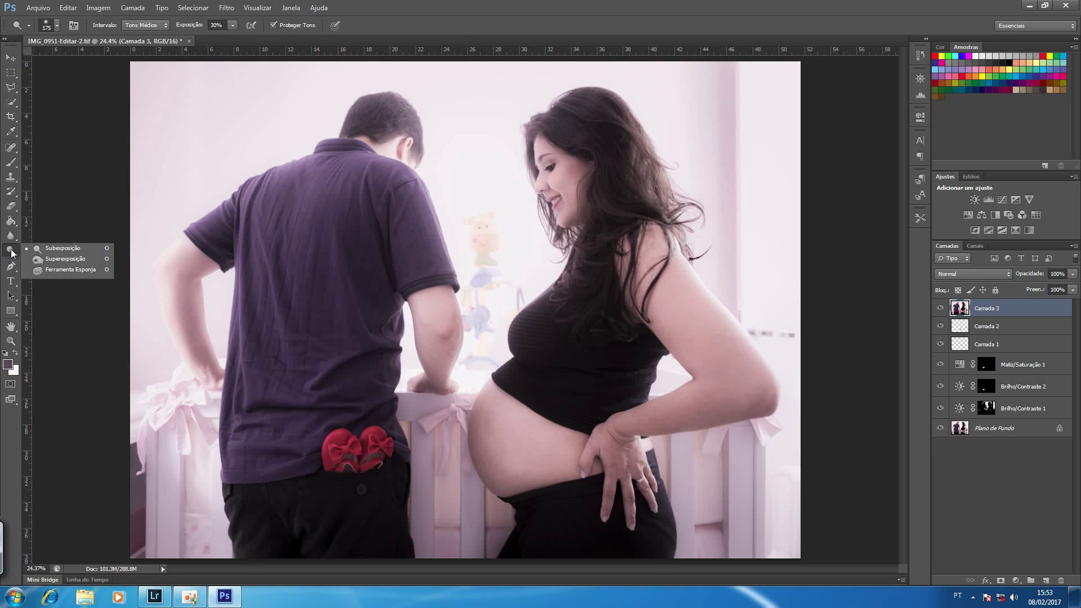
pyautogui.click(39, 260)
pyautogui.moveTo(718, 347); pyautogui.dragTo(747, 331)
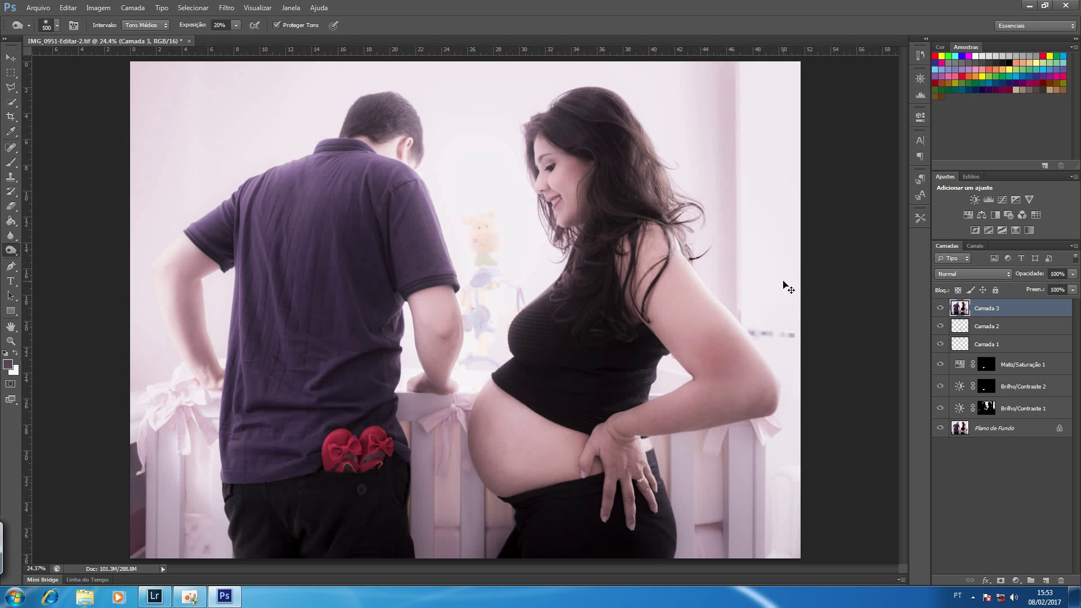
pyautogui.hotkey('ctrl', 'z')
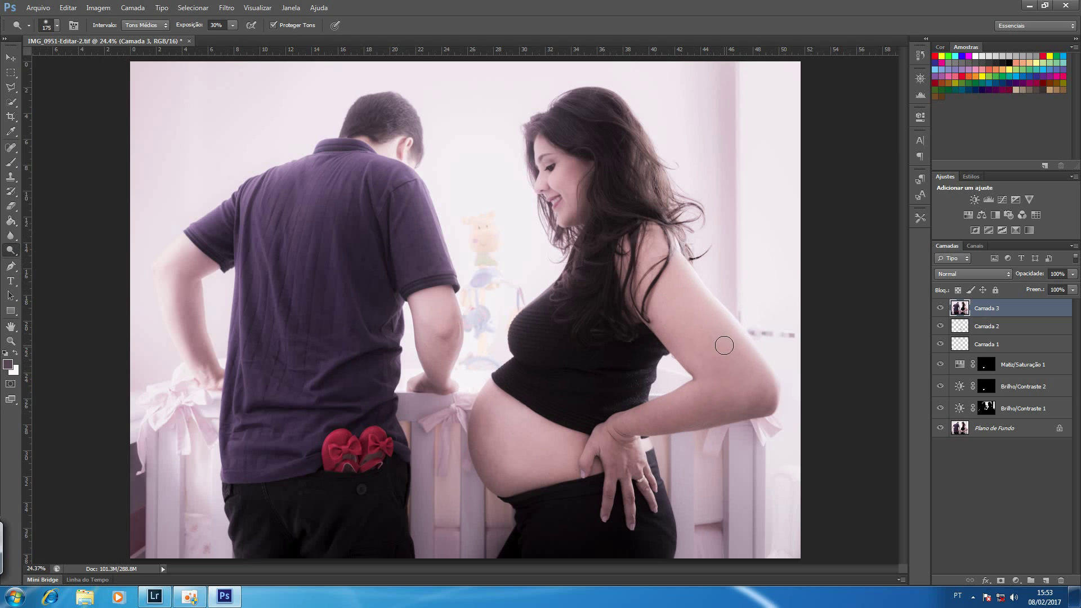
pyautogui.moveTo(724, 357); pyautogui.dragTo(727, 355)
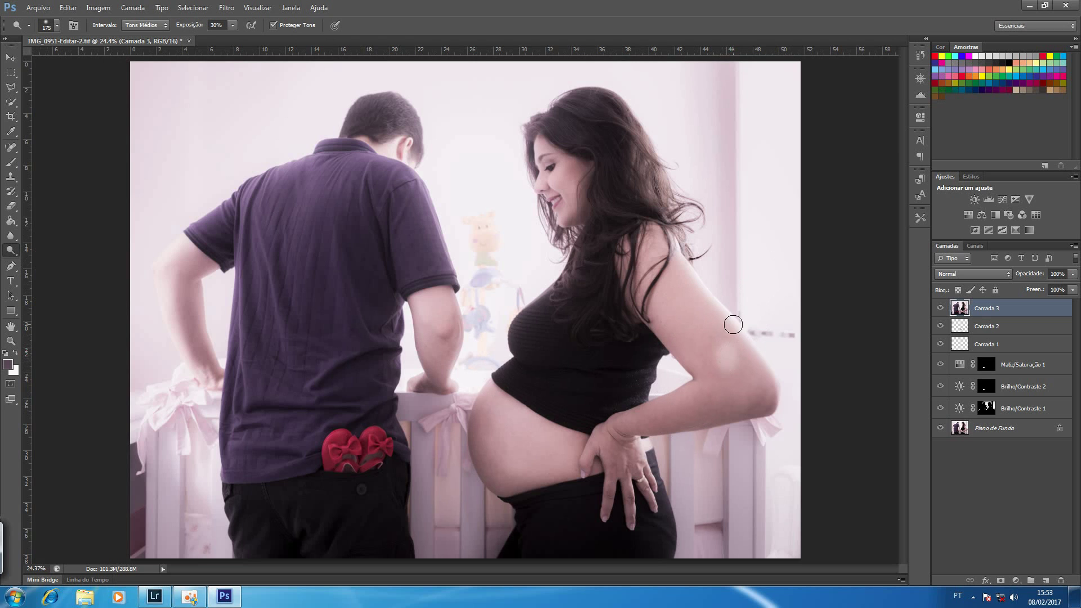
pyautogui.hotkey('ctrl', 'z')
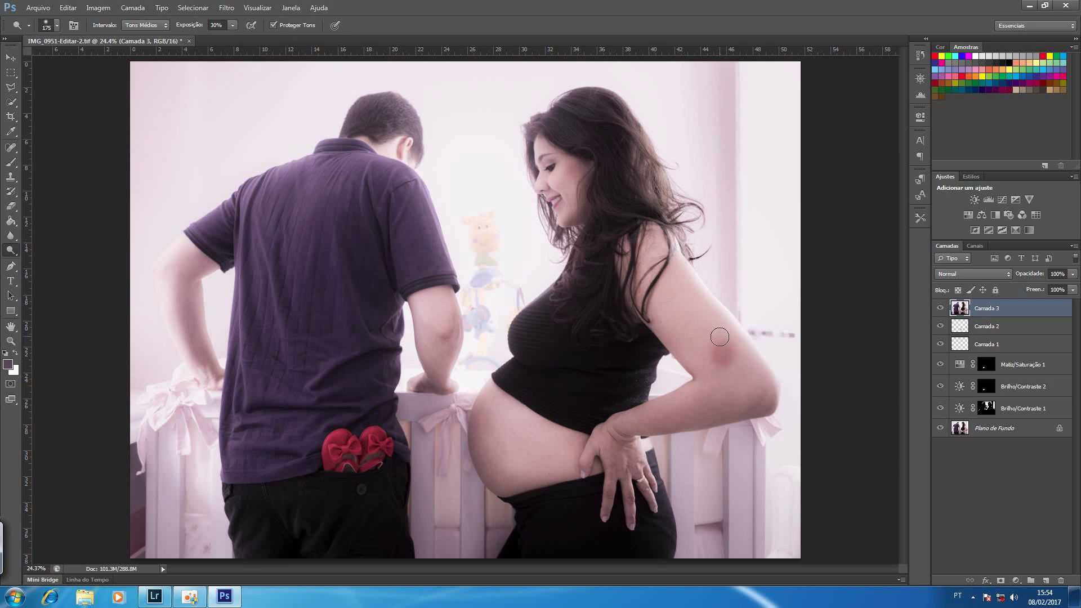
pyautogui.hotkey('ctrl', 'z')
# Step: Lighten the belly with the Dodge tool at size 600 and the woman's upper arm at size 400, using 30% midtone exposure
pyautogui.press(']')
pyautogui.press(']')
pyautogui.press(']')
pyautogui.press(']')
pyautogui.press(']')
pyautogui.press(']')
pyautogui.moveTo(509, 471)
pyautogui.mouseDown()
pyautogui.moveTo(520, 441)
pyautogui.moveTo(505, 421)
pyautogui.moveTo(516, 452)
pyautogui.mouseUp()
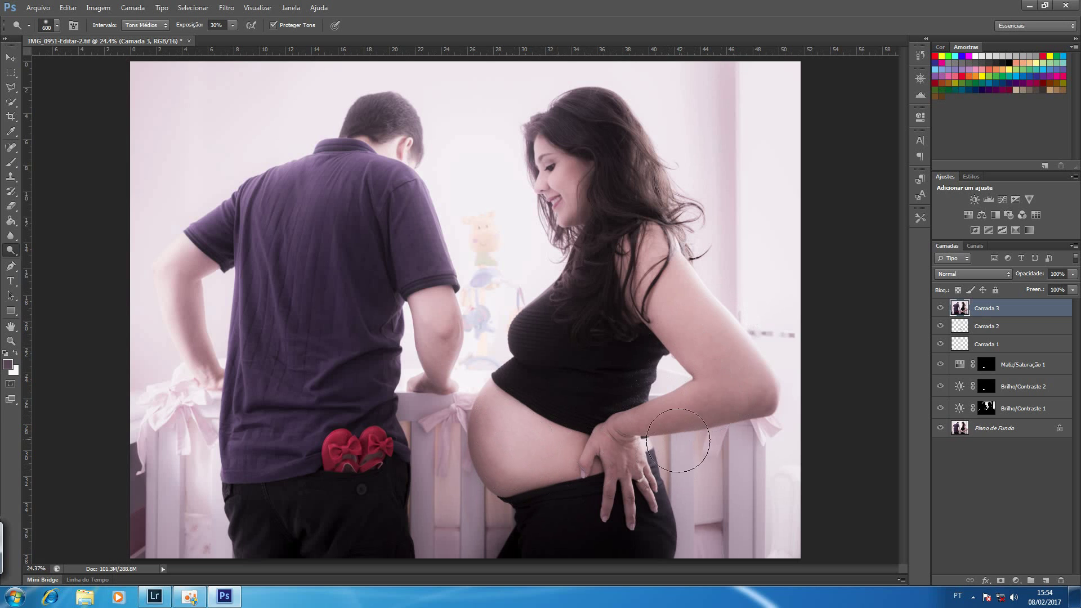
pyautogui.press('[')
pyautogui.press('[')
pyautogui.moveTo(720, 371)
pyautogui.mouseDown()
pyautogui.moveTo(725, 348)
pyautogui.moveTo(738, 369)
pyautogui.moveTo(723, 394)
pyautogui.moveTo(744, 382)
pyautogui.moveTo(734, 355)
pyautogui.mouseUp()
# Step: Dodge highlights into the woman's hair at the back of her head, reducing the brush to size 250, and toggle Camada 3 to compare
pyautogui.moveTo(651, 132)
pyautogui.mouseDown()
pyautogui.moveTo(663, 190)
pyautogui.moveTo(644, 145)
pyautogui.moveTo(650, 171)
pyautogui.mouseUp()
pyautogui.press('[')
pyautogui.press('[')
pyautogui.moveTo(645, 157); pyautogui.dragTo(652, 183)
pyautogui.moveTo(643, 140)
pyautogui.mouseDown()
pyautogui.moveTo(667, 209)
pyautogui.moveTo(646, 140)
pyautogui.mouseUp()
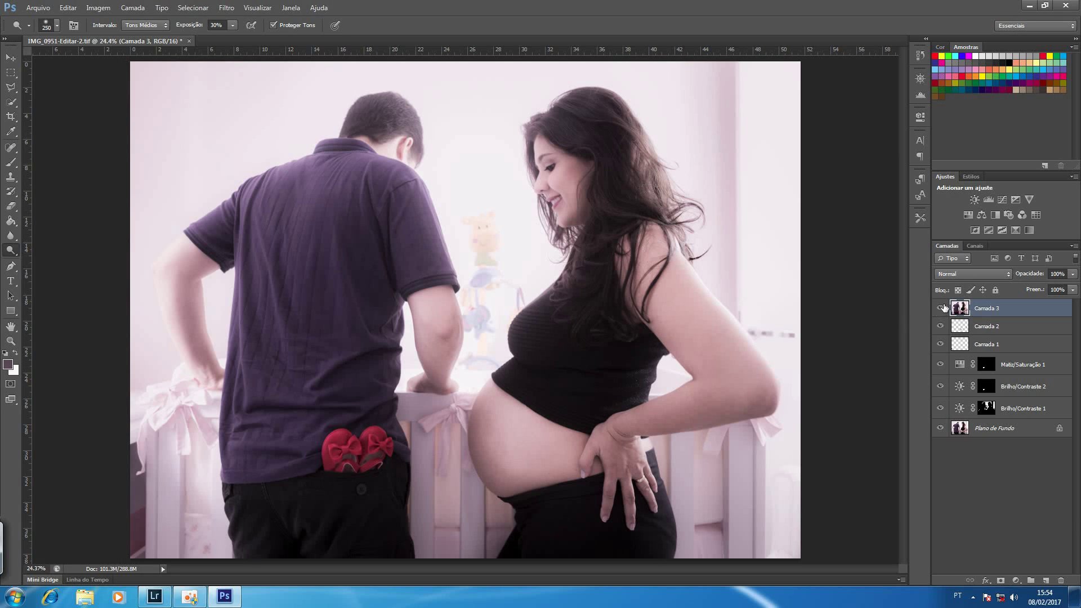
pyautogui.click(940, 308)
pyautogui.click(941, 308)
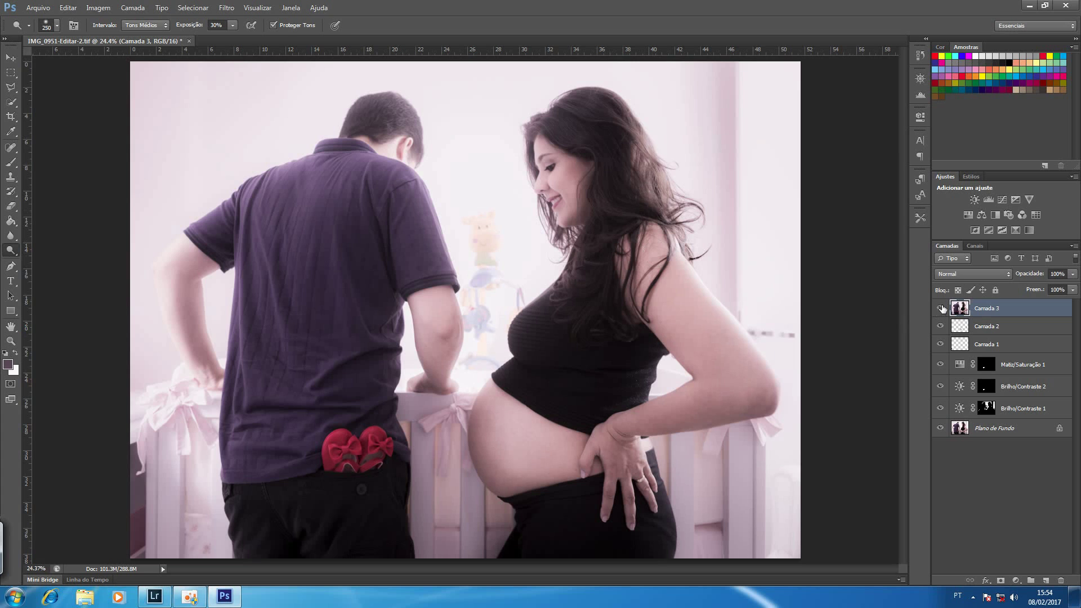